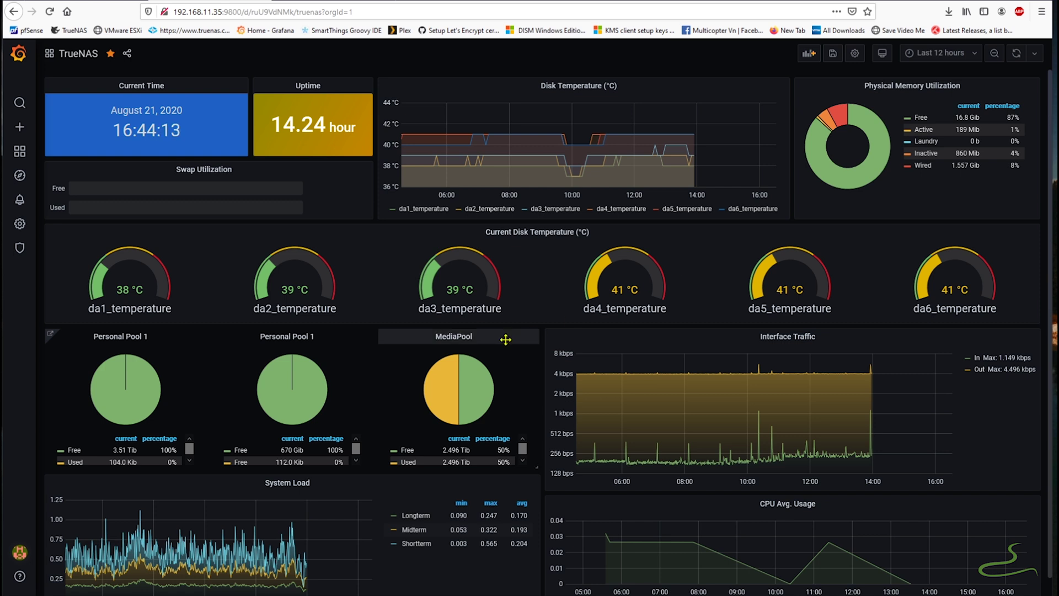
- Switch the TrueNAS Reporting view from CPU to Disk statistics
{"action": "scroll", "coordinate": [411, 428], "scroll_direction": "down", "scroll_amount": 1}
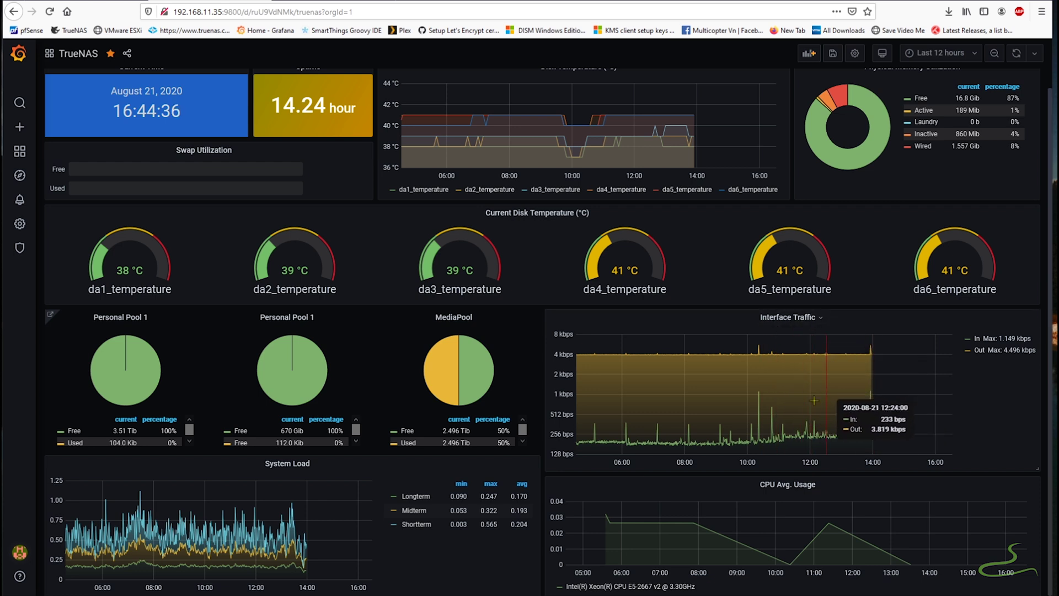
{"action": "scroll", "coordinate": [775, 441], "scroll_direction": "up", "scroll_amount": 1}
{"action": "scroll", "coordinate": [775, 441], "scroll_direction": "up", "scroll_amount": 1}
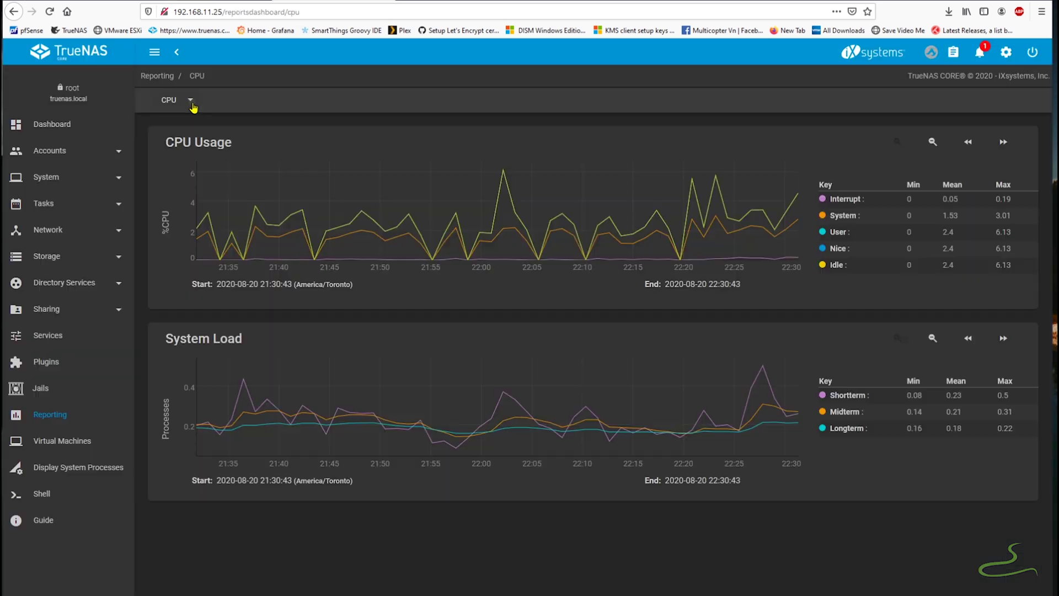
{"action": "left_click", "coordinate": [193, 101]}
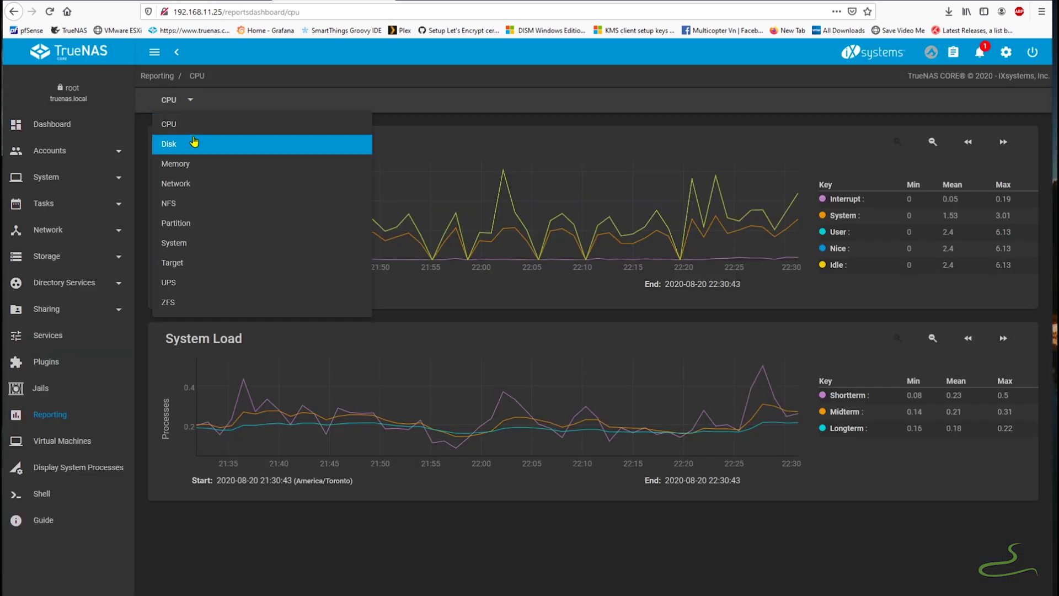
{"action": "left_click", "coordinate": [198, 142]}
- Show Disk Temperature graphs for all disk devices and scroll through them
{"action": "left_click", "coordinate": [283, 101]}
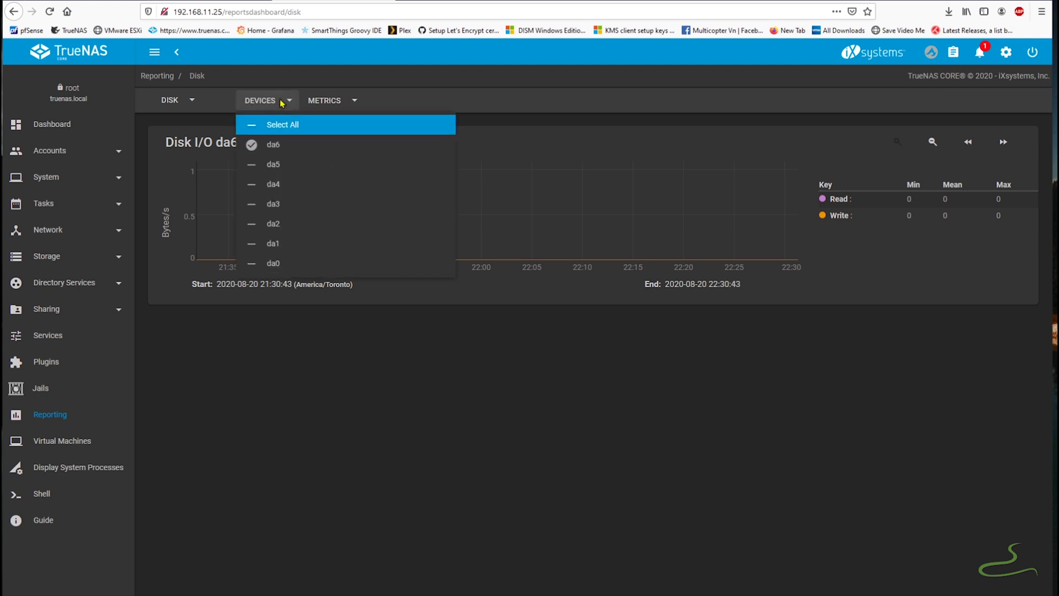
{"action": "left_click", "coordinate": [281, 125]}
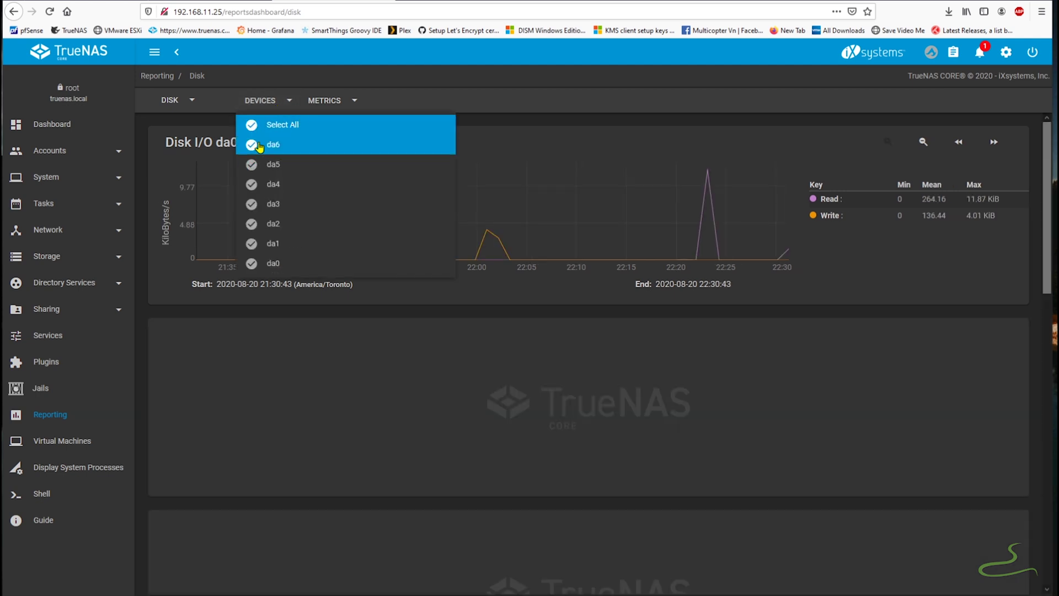
{"action": "left_click", "coordinate": [274, 144]}
{"action": "left_click", "coordinate": [323, 102]}
{"action": "left_click", "coordinate": [325, 101]}
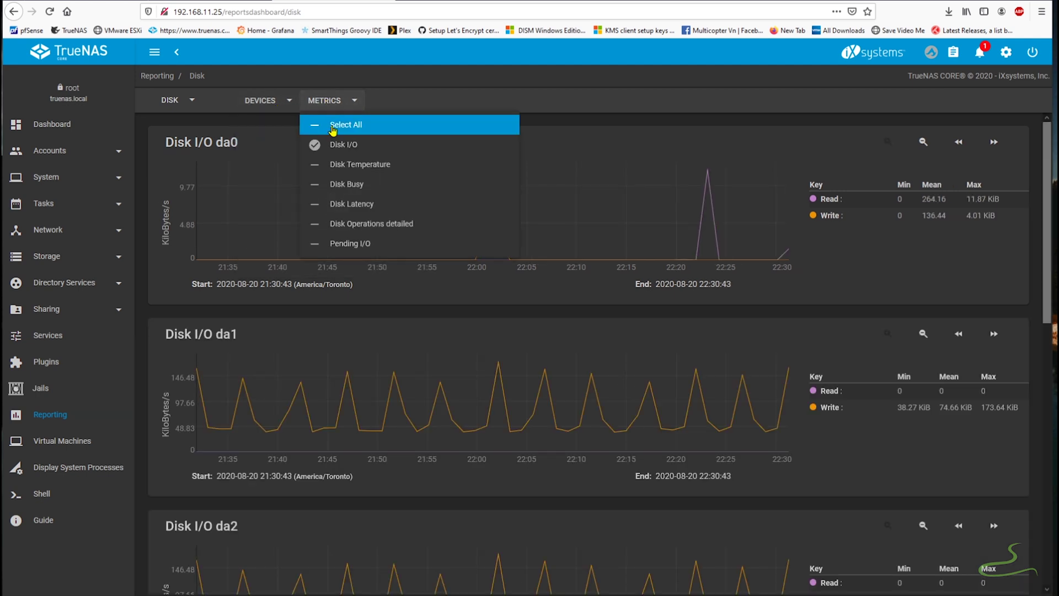
{"action": "left_click", "coordinate": [333, 161]}
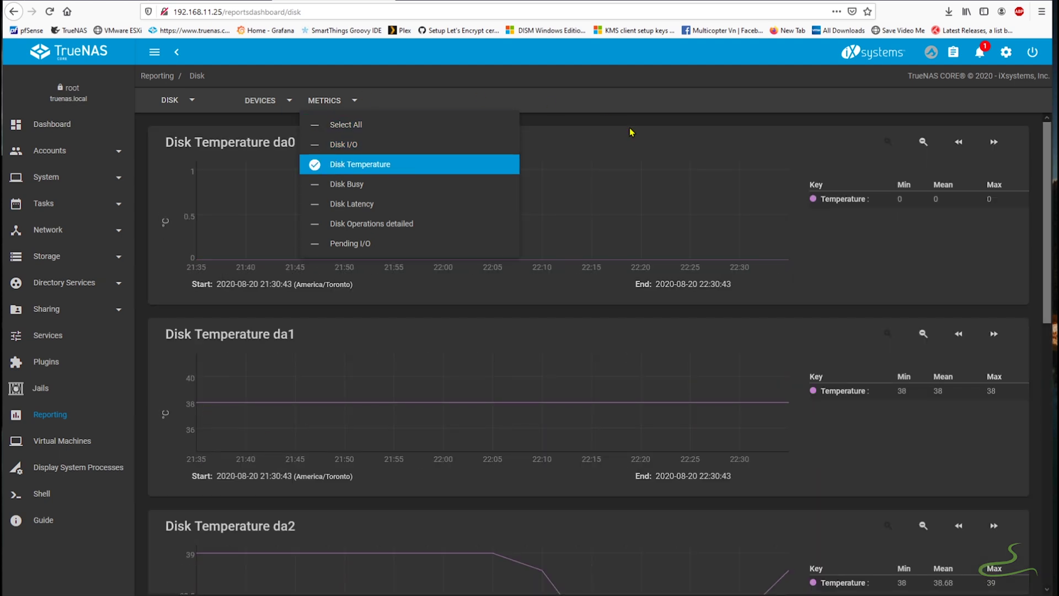
{"action": "left_click", "coordinate": [658, 323]}
{"action": "scroll", "coordinate": [654, 358], "scroll_direction": "down", "scroll_amount": 3}
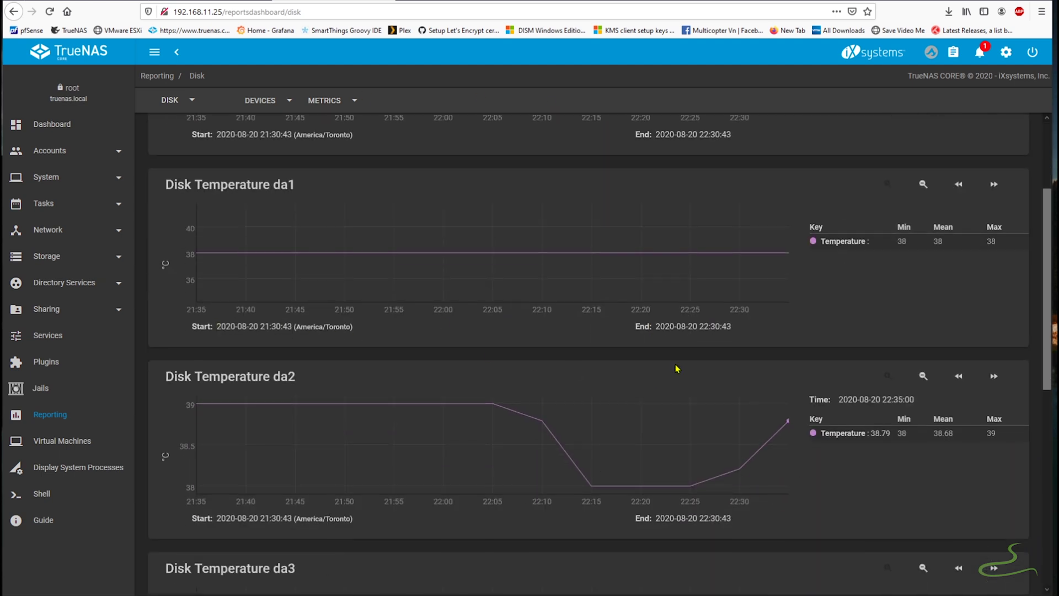
{"action": "scroll", "coordinate": [678, 366], "scroll_direction": "down", "scroll_amount": 8}
{"action": "scroll", "coordinate": [524, 371], "scroll_direction": "down", "scroll_amount": 3}
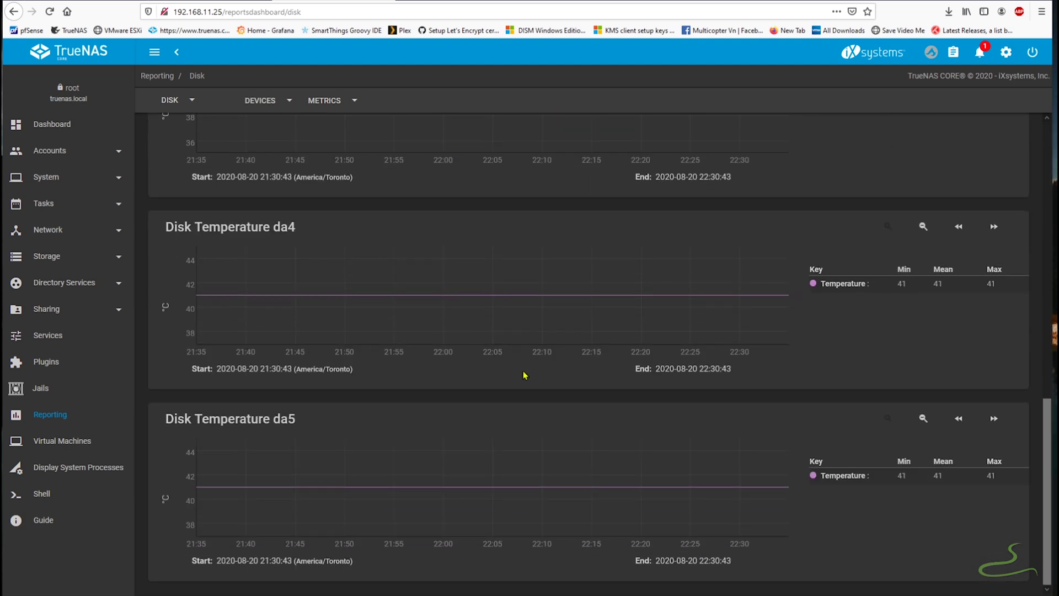
{"action": "scroll", "coordinate": [595, 375], "scroll_direction": "up", "scroll_amount": 5}
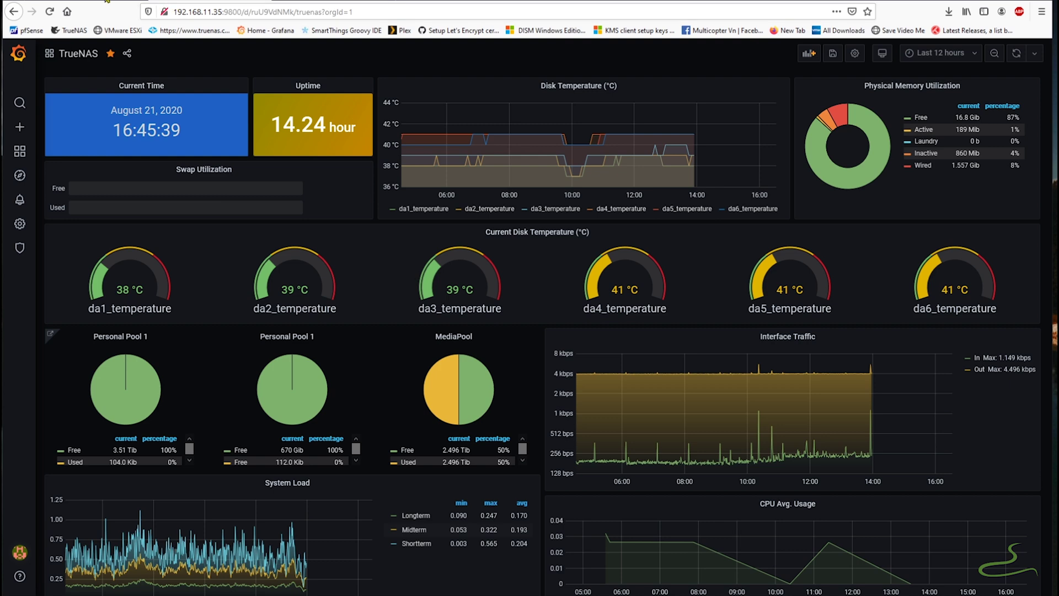
- Switch to the VMware ESXi tab listing the five virtual machines
{"action": "key", "text": "ctrl+Tab"}
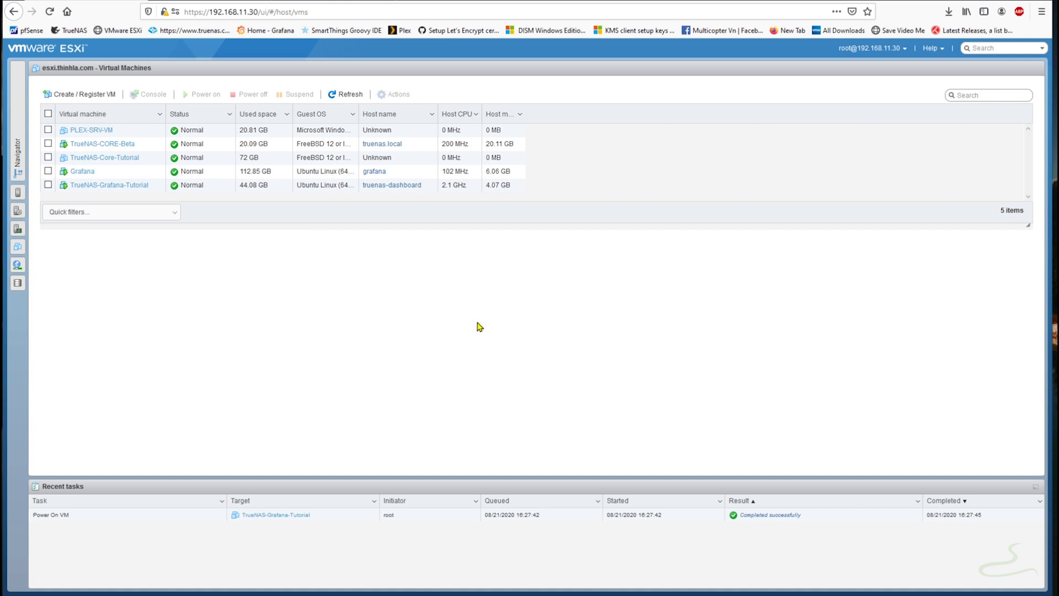
- Open the TrueNAS-Grafana-Tutorial VM from the Navigator and launch its console
{"action": "left_click", "coordinate": [21, 77]}
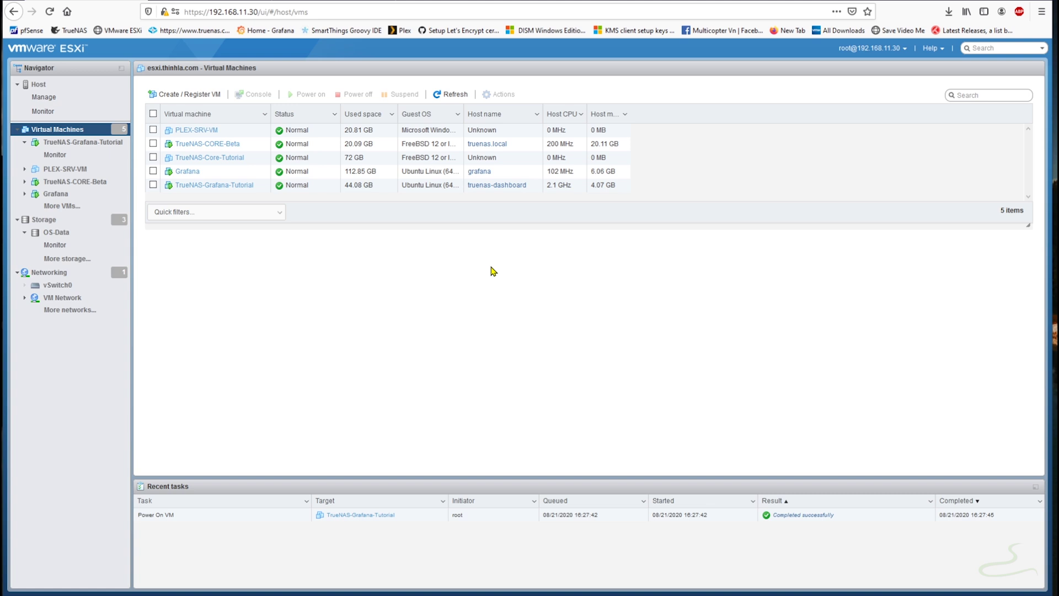
{"action": "left_click", "coordinate": [213, 186]}
{"action": "left_click", "coordinate": [273, 143]}
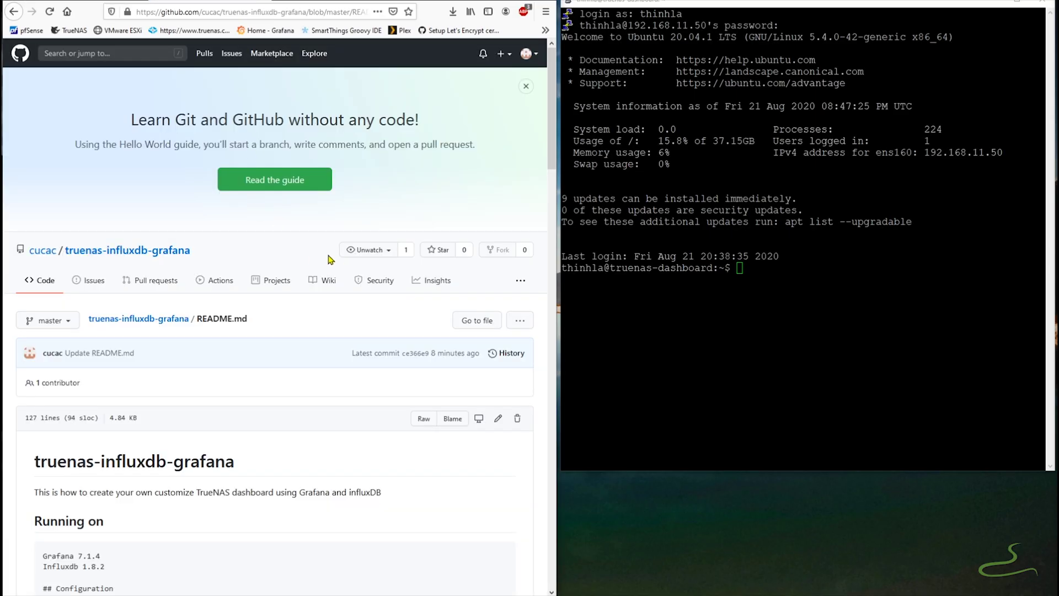
- Read the README down to the Grafana install step, noting Grafana's port 9800
{"action": "scroll", "coordinate": [330, 259], "scroll_direction": "down", "scroll_amount": 3}
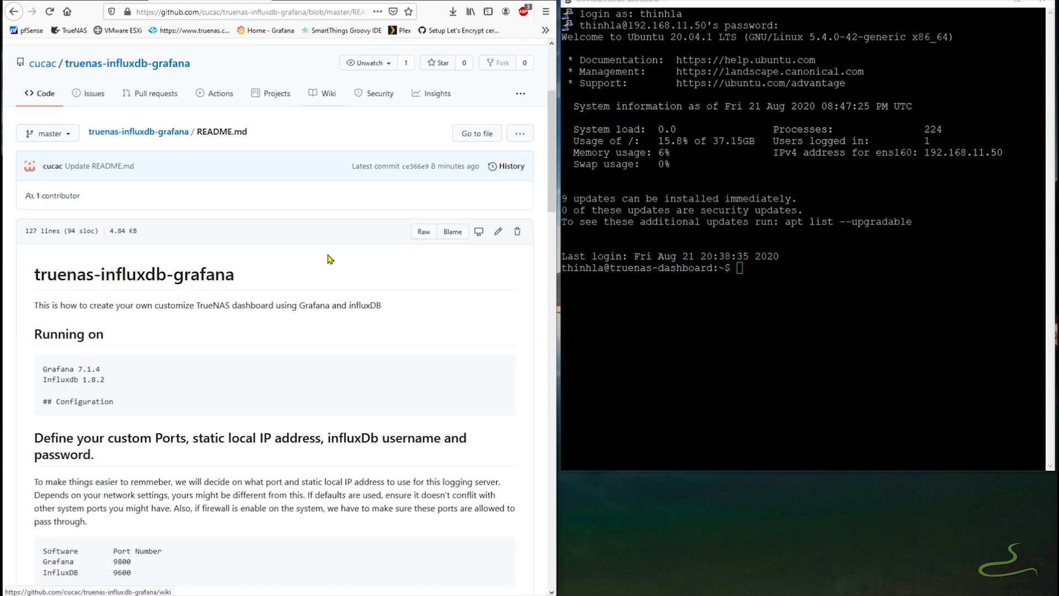
{"action": "scroll", "coordinate": [331, 237], "scroll_direction": "down", "scroll_amount": 2}
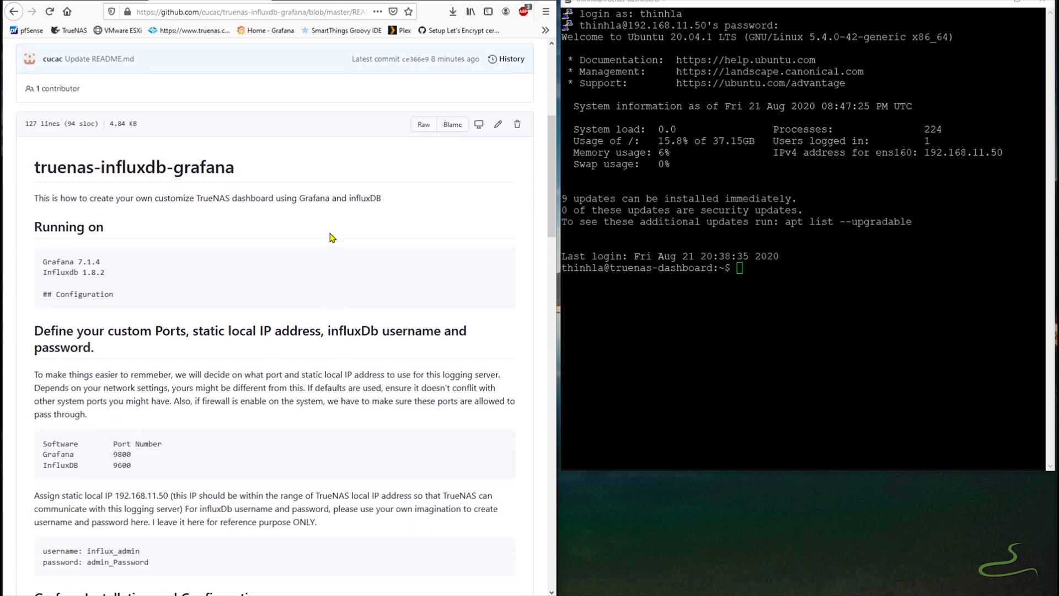
{"action": "scroll", "coordinate": [330, 237], "scroll_direction": "up", "scroll_amount": 1}
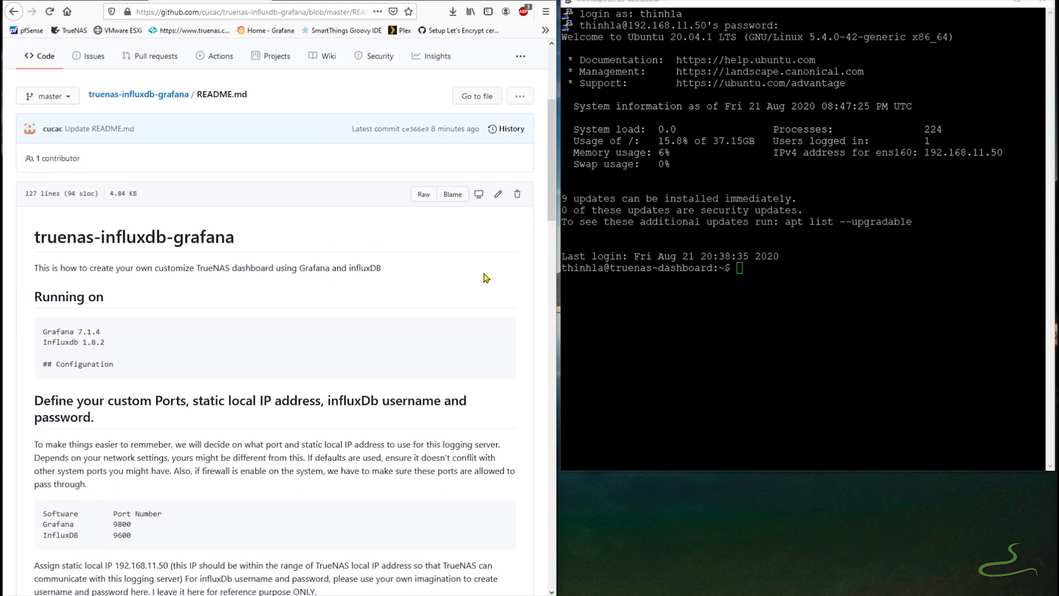
{"action": "left_click", "coordinate": [755, 275]}
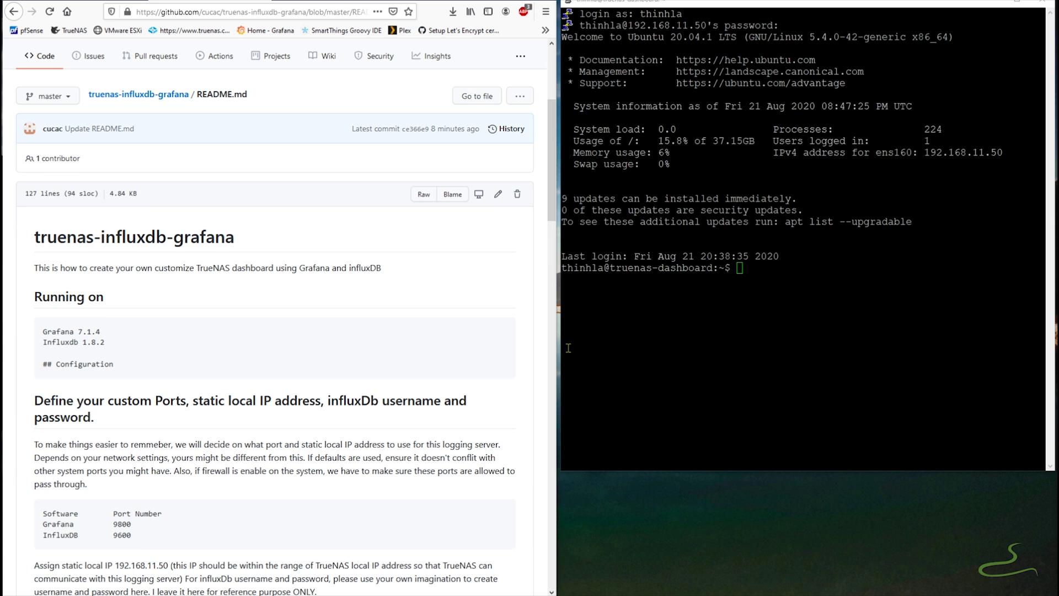
{"action": "scroll", "coordinate": [474, 359], "scroll_direction": "down", "scroll_amount": 4}
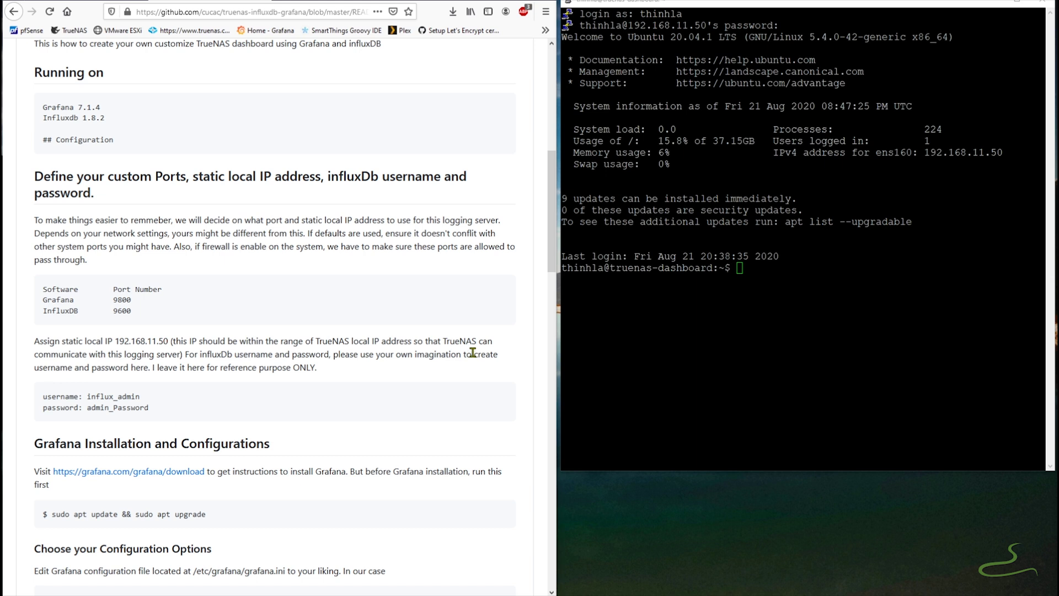
{"action": "left_click", "coordinate": [750, 274]}
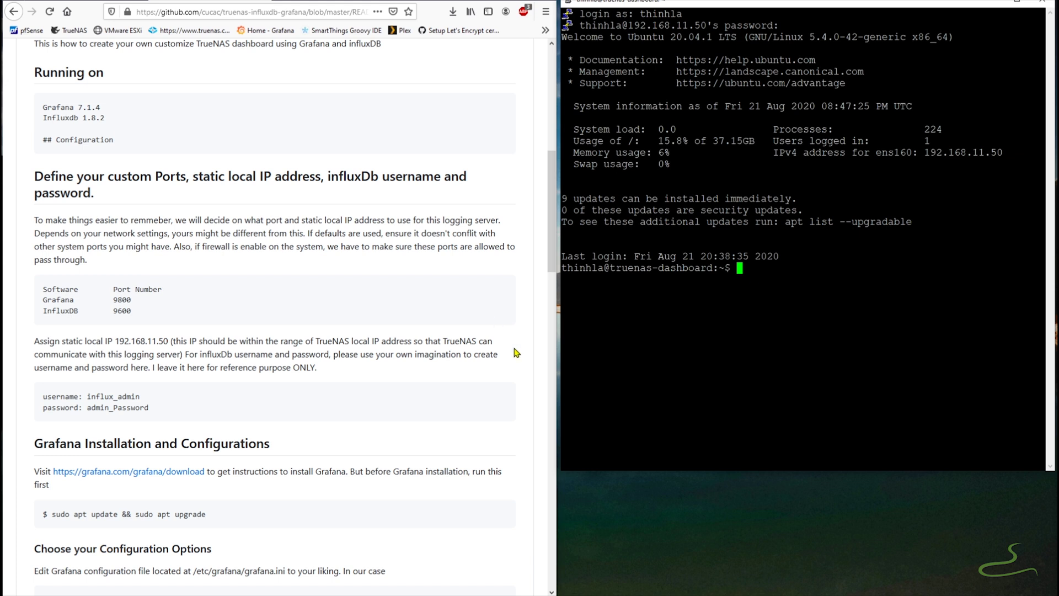
{"action": "left_click_drag", "start_coordinate": [145, 300], "coordinate": [91, 311]}
{"action": "scroll", "coordinate": [182, 353], "scroll_direction": "down", "scroll_amount": 3}
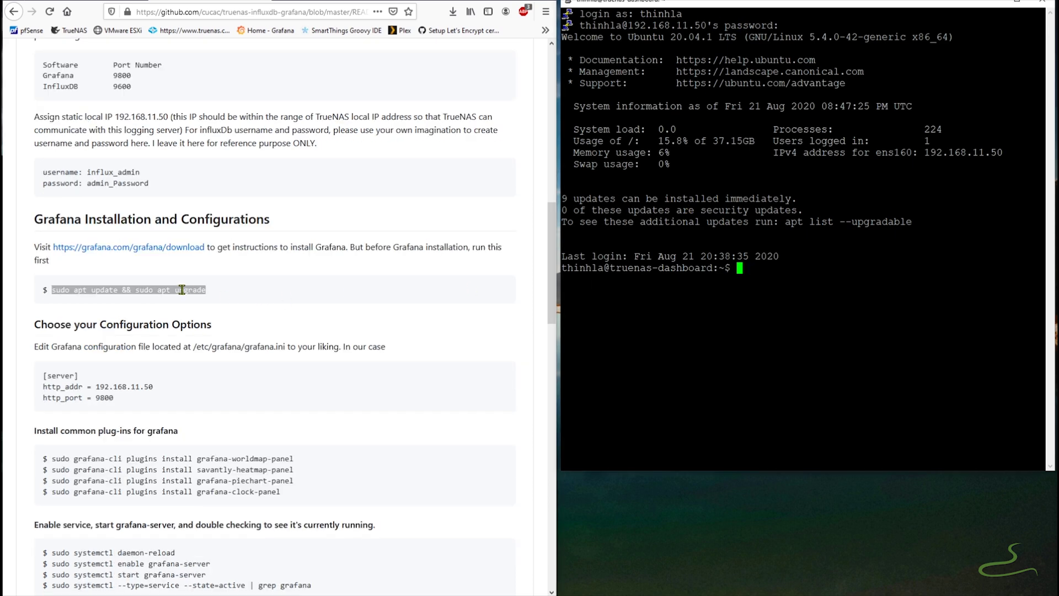
- Run sudo apt update && sudo apt upgrade on the server and confirm the upgrade
{"action": "right_click", "coordinate": [744, 272]}
{"action": "key", "text": "Return"}
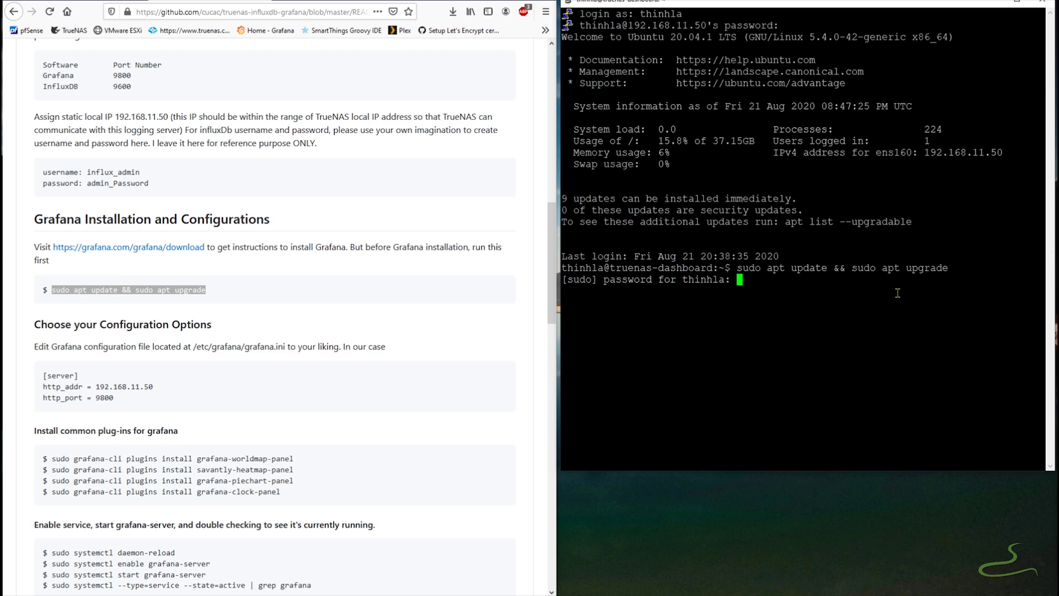
{"action": "key", "text": "Return"}
{"action": "type", "text": "y"}
{"action": "key", "text": "Return"}
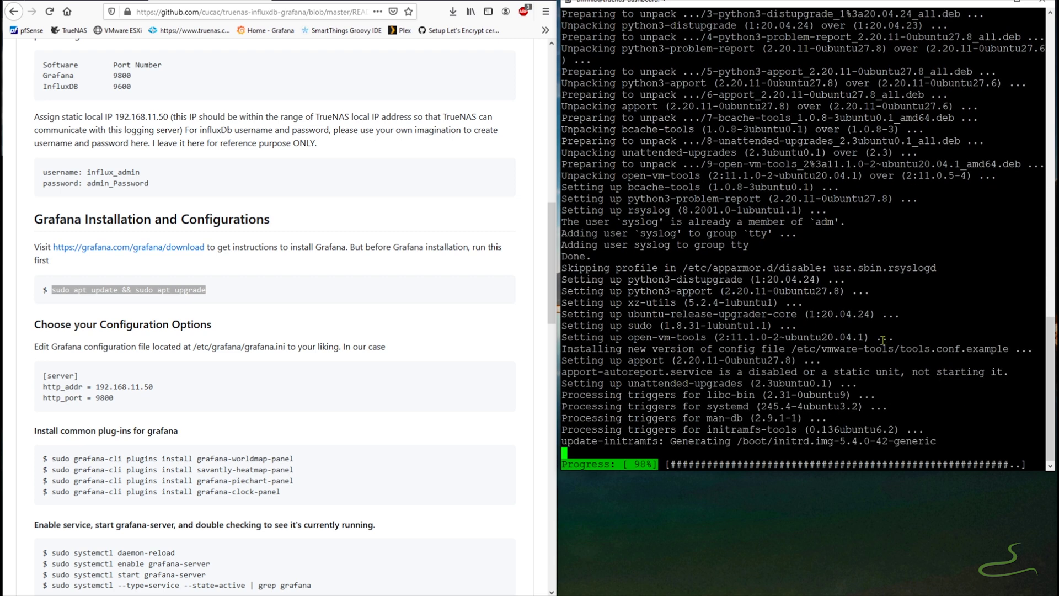
- Install the Grafana font dependencies using the apt-get command from grafana.com's download page
{"action": "right_click", "coordinate": [202, 247]}
{"action": "left_click", "coordinate": [216, 253]}
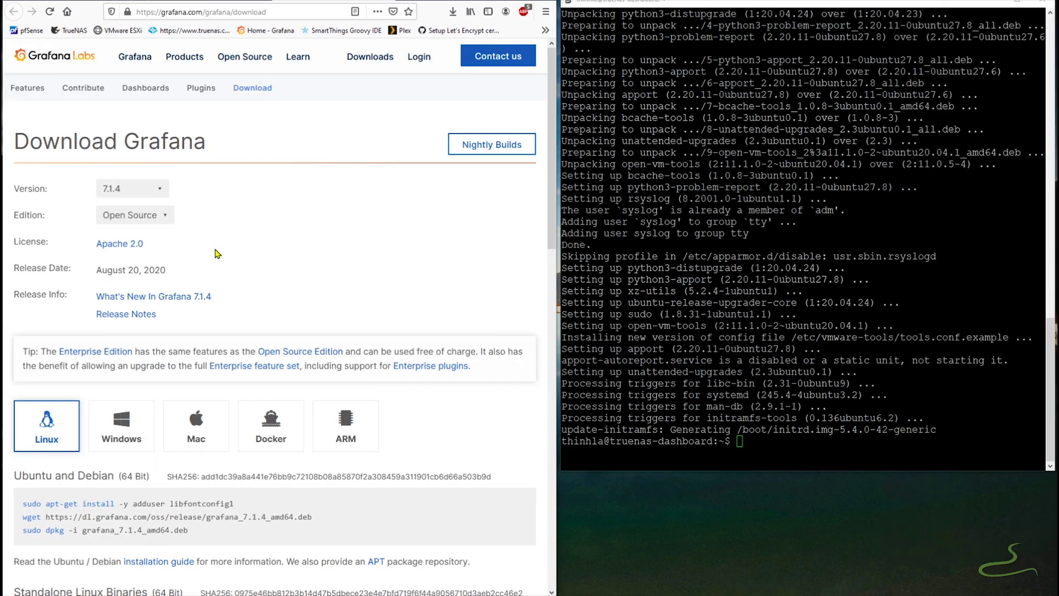
{"action": "scroll", "coordinate": [113, 111], "scroll_direction": "down", "scroll_amount": 2}
{"action": "key", "text": "ctrl+Tab"}
{"action": "key", "text": "ctrl+shift+Tab"}
{"action": "scroll", "coordinate": [267, 189], "scroll_direction": "down", "scroll_amount": 3}
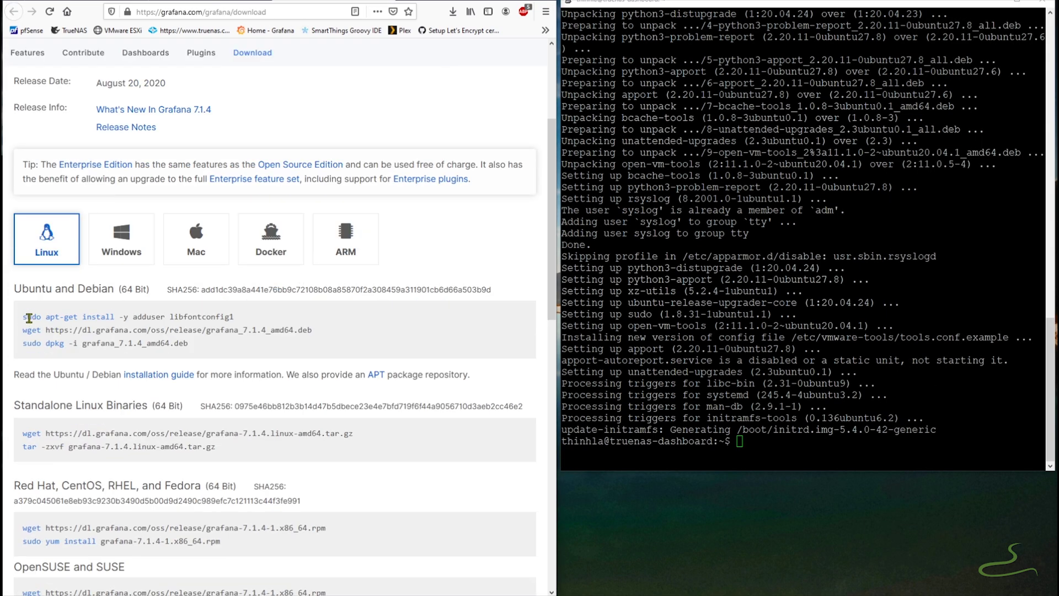
{"action": "left_click_drag", "start_coordinate": [24, 318], "coordinate": [251, 326]}
{"action": "right_click", "coordinate": [200, 320]}
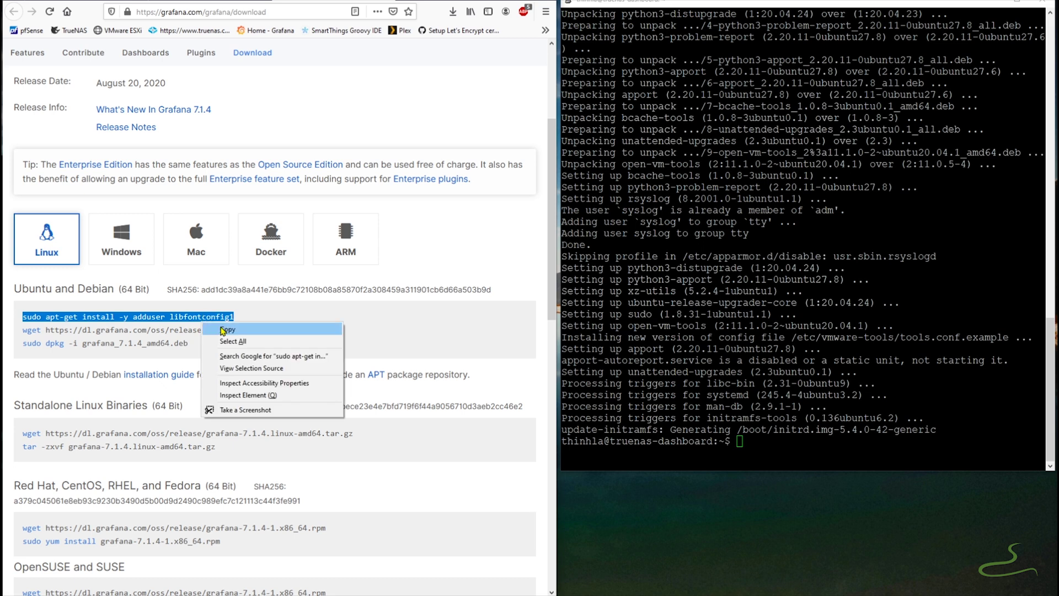
{"action": "left_click", "coordinate": [254, 331]}
{"action": "right_click", "coordinate": [790, 443]}
{"action": "key", "text": "Return"}
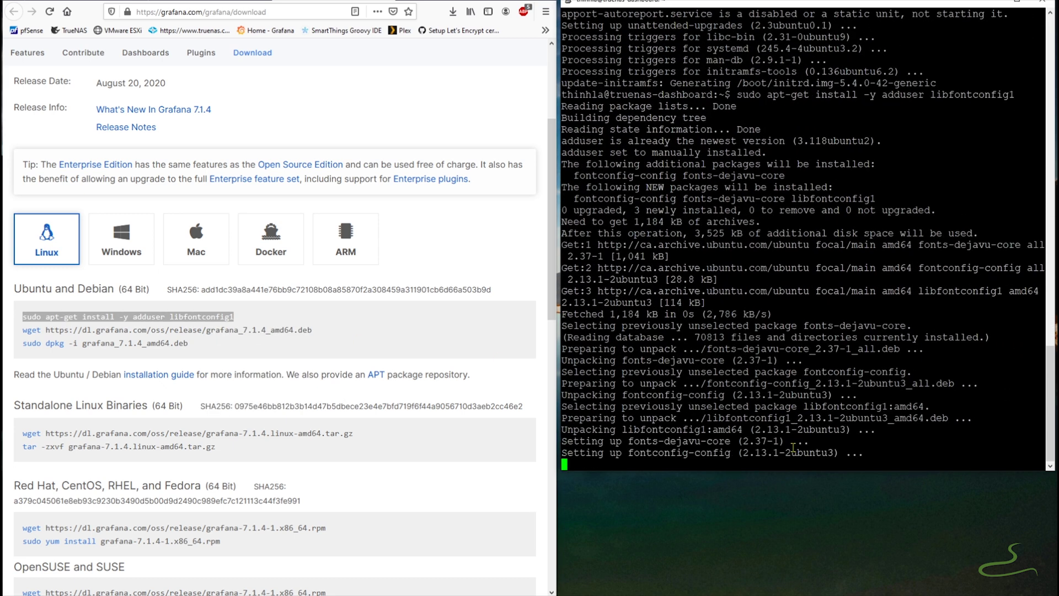
- Download grafana_7.1.4_amd64.deb with wget and install it with dpkg -i
{"action": "left_click_drag", "start_coordinate": [27, 325], "coordinate": [312, 331]}
{"action": "key", "text": "ctrl+c"}
{"action": "right_click", "coordinate": [772, 458]}
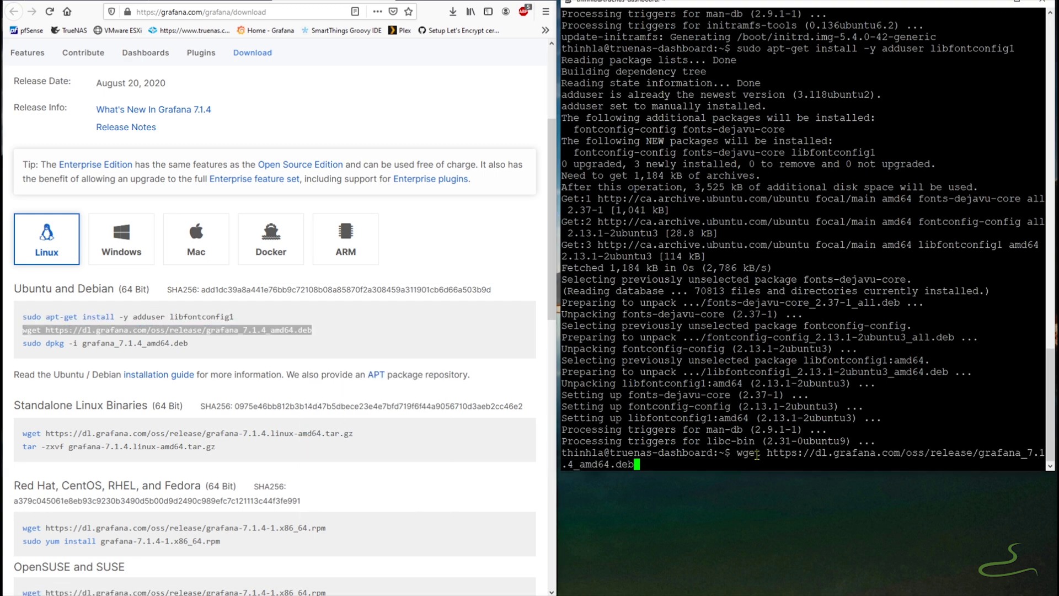
{"action": "key", "text": "Return"}
{"action": "left_click_drag", "start_coordinate": [23, 343], "coordinate": [189, 342]}
{"action": "left_click", "coordinate": [776, 470]}
{"action": "right_click", "coordinate": [775, 470]}
{"action": "key", "text": "Return"}
{"action": "key", "text": "alt+Left"}
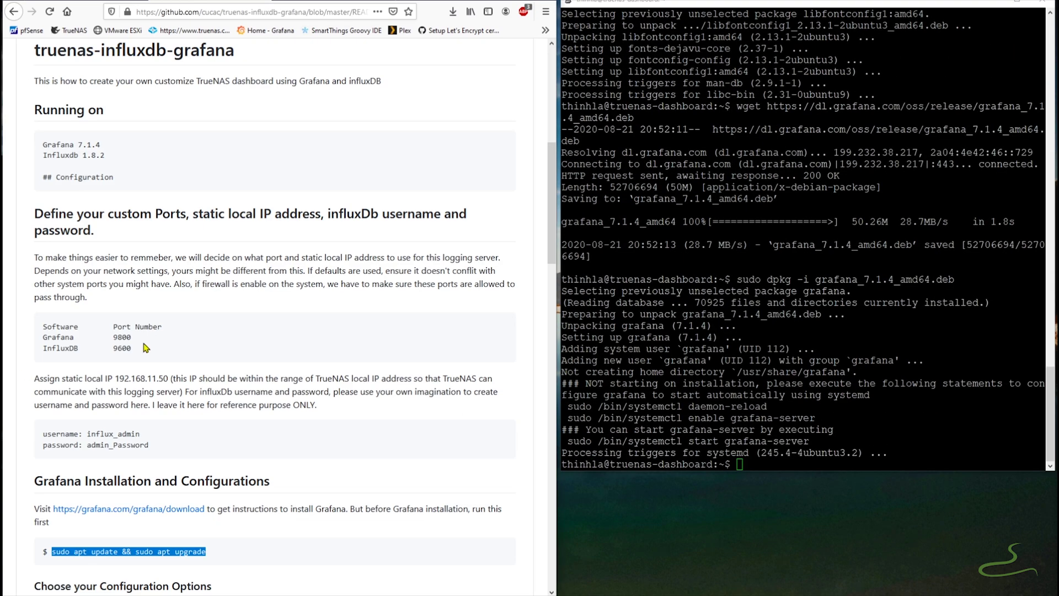
{"action": "scroll", "coordinate": [180, 364], "scroll_direction": "down", "scroll_amount": 5}
{"action": "scroll", "coordinate": [181, 331], "scroll_direction": "up", "scroll_amount": 1}
{"action": "left_click", "coordinate": [750, 459]}
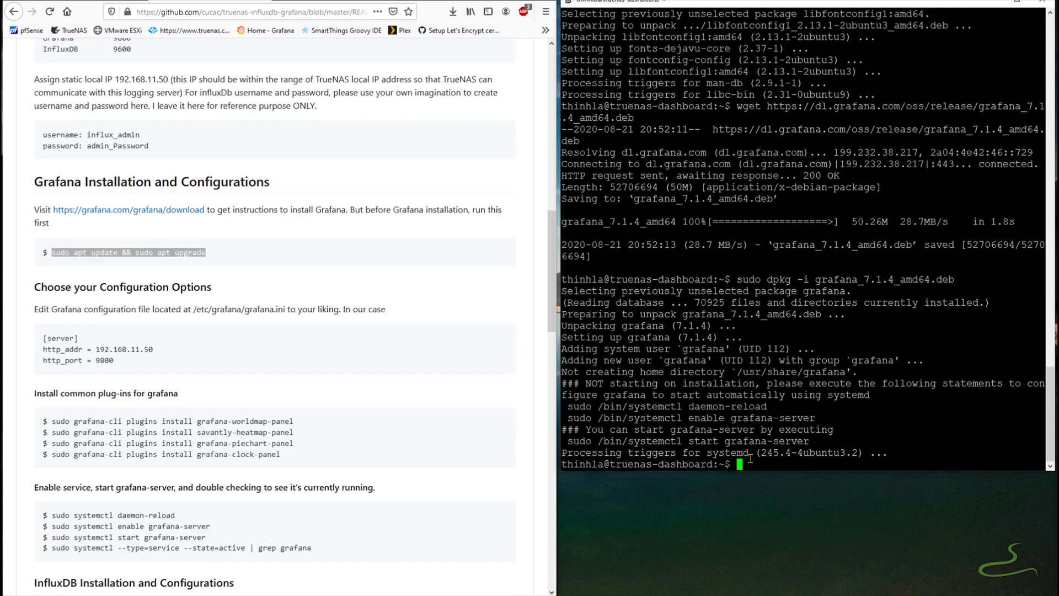
- Open /etc/grafana/grafana.ini in nano with sudo
{"action": "type", "text": "sudo nano"}
{"action": "left_click_drag", "start_coordinate": [190, 309], "coordinate": [287, 311]}
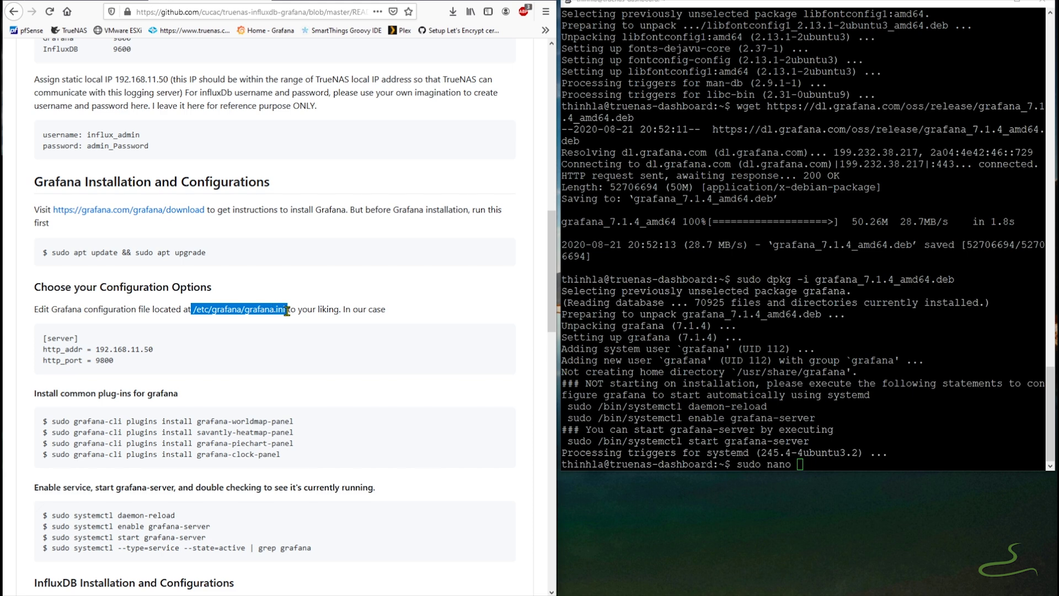
{"action": "right_click", "coordinate": [279, 311]}
{"action": "left_click", "coordinate": [292, 320]}
{"action": "right_click", "coordinate": [838, 468]}
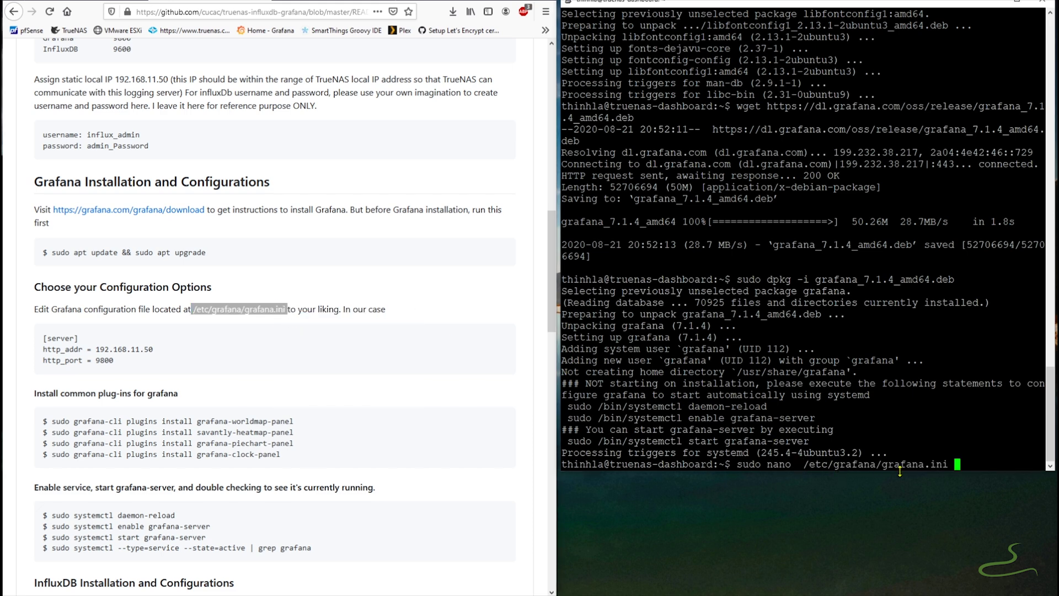
{"action": "key", "text": "Return"}
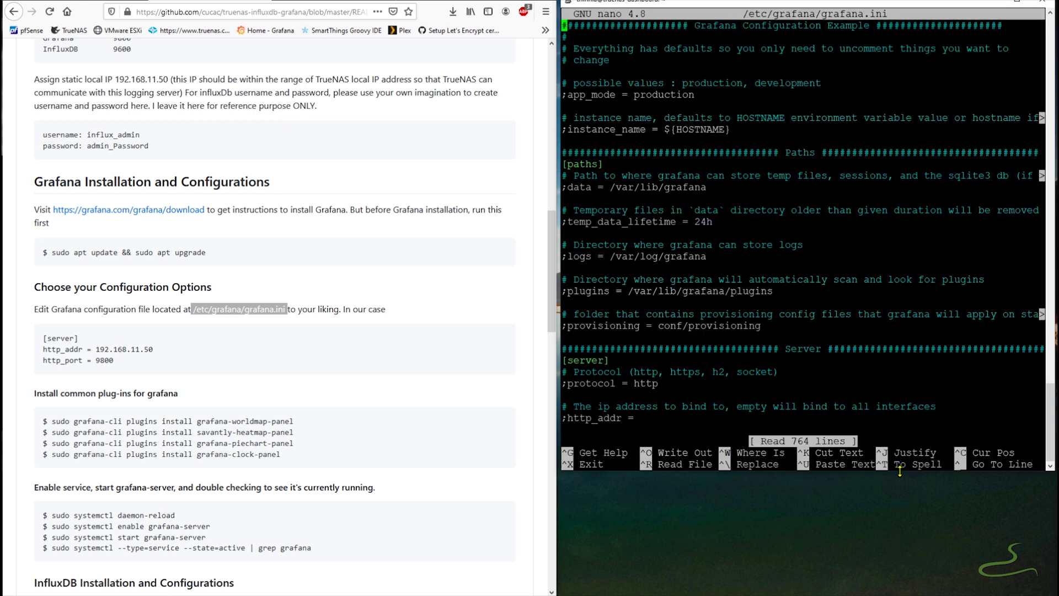
- Uncomment and set http_addr to 192.168.11.50 and http_port to 9800
{"action": "key", "text": "Down"}
{"action": "key", "text": "Down"}
{"action": "key", "text": "Down"}
{"action": "key", "text": "Down"}
{"action": "key", "text": "Down"}
{"action": "key", "text": "Down"}
{"action": "key", "text": "Down"}
{"action": "key", "text": "Down"}
{"action": "key", "text": "Down"}
{"action": "key", "text": "Down"}
{"action": "key", "text": "Down"}
{"action": "key", "text": "Down"}
{"action": "key", "text": "Down"}
{"action": "key", "text": "Down"}
{"action": "key", "text": "Down"}
{"action": "key", "text": "Down"}
{"action": "key", "text": "Down"}
{"action": "key", "text": "Down"}
{"action": "key", "text": "Down"}
{"action": "key", "text": "Down"}
{"action": "key", "text": "Up"}
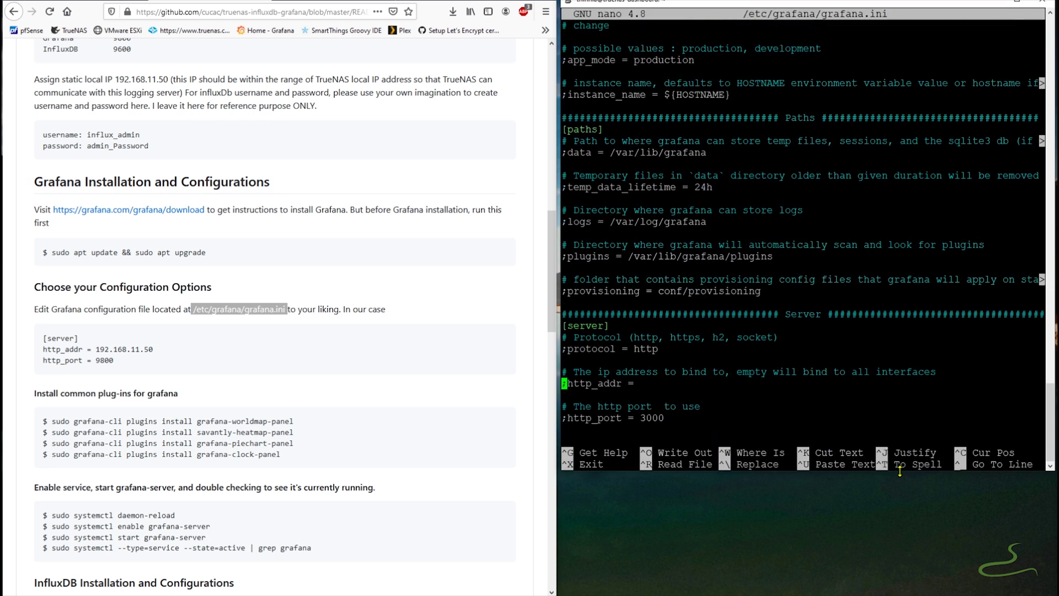
{"action": "key", "text": "Delete"}
{"action": "key", "text": "End"}
{"action": "type", "text": "192.168.11.50"}
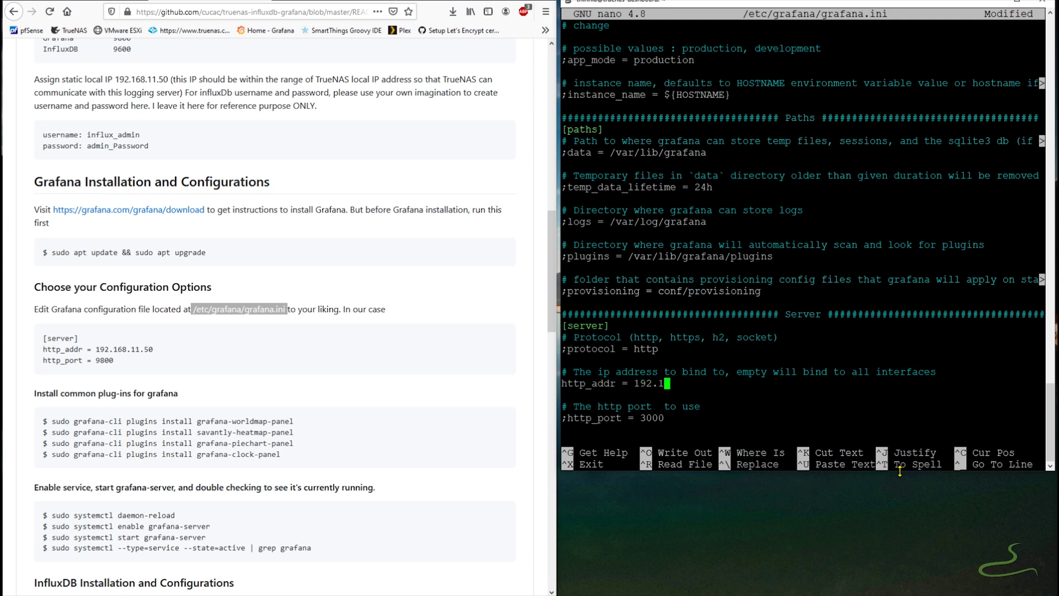
{"action": "key", "text": "Down"}
{"action": "key", "text": "Down"}
{"action": "key", "text": "Down"}
{"action": "key", "text": "ctrl+Left"}
{"action": "key", "text": "ctrl+Left"}
{"action": "key", "text": "ctrl+Left"}
{"action": "key", "text": "BackSpace"}
{"action": "key", "text": "ctrl+Right"}
{"action": "key", "text": "ctrl+Right"}
{"action": "key", "text": "Delete"}
{"action": "type", "text": "98"}
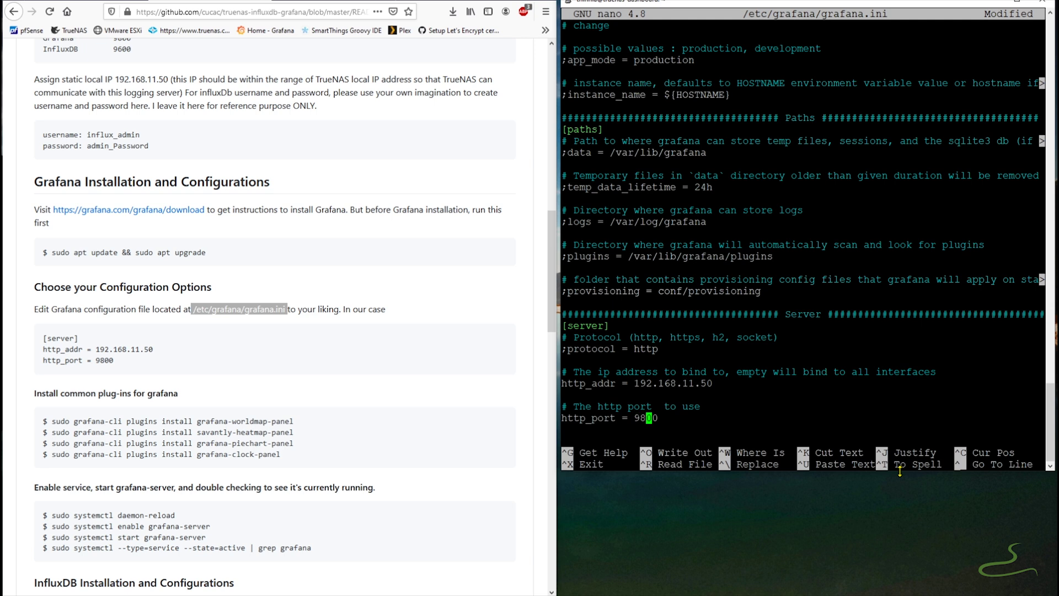
{"action": "key", "text": "Down"}
{"action": "key", "text": "Down"}
{"action": "key", "text": "Down"}
{"action": "key", "text": "Down"}
{"action": "key", "text": "Down"}
{"action": "key", "text": "Down"}
{"action": "key", "text": "Down"}
{"action": "key", "text": "Down"}
{"action": "key", "text": "Down"}
{"action": "key", "text": "Down"}
{"action": "key", "text": "Down"}
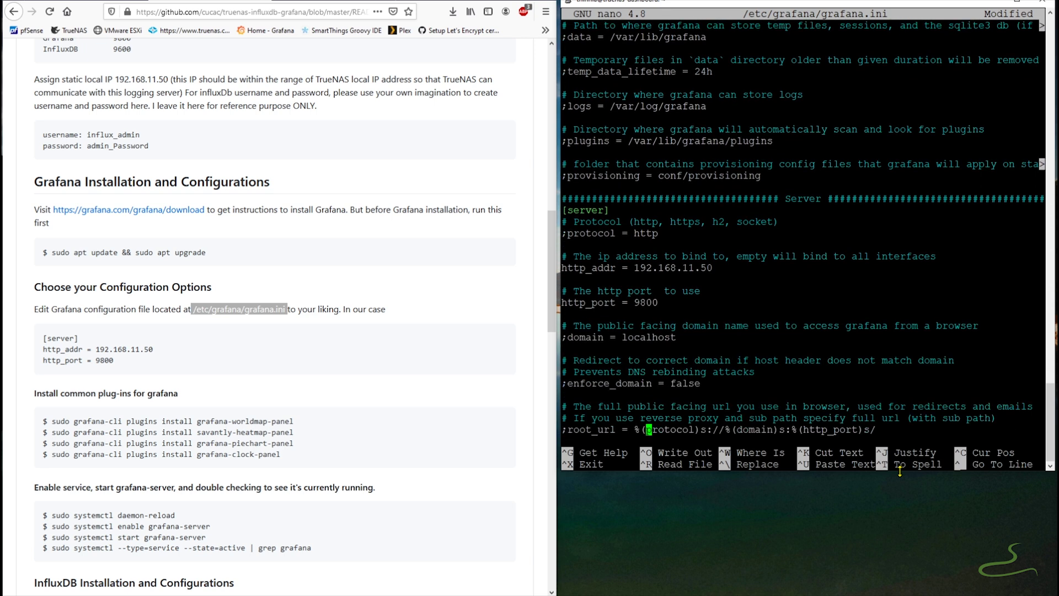
- Save grafana.ini and exit nano, then copy the worldmap-panel plugin install command
{"action": "key", "text": "ctrl+x"}
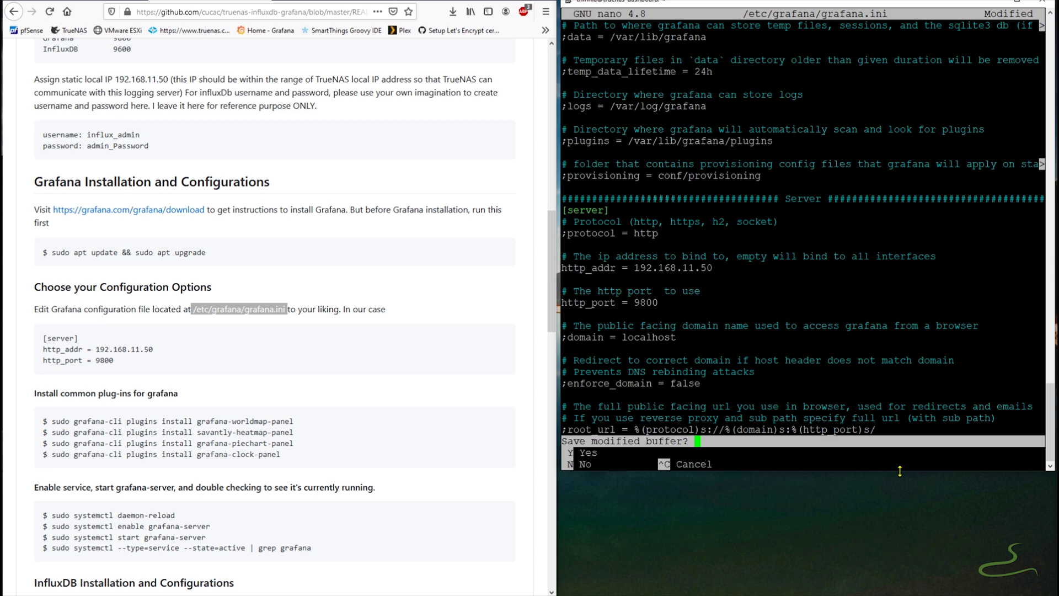
{"action": "key", "text": "y"}
{"action": "key", "text": "Return"}
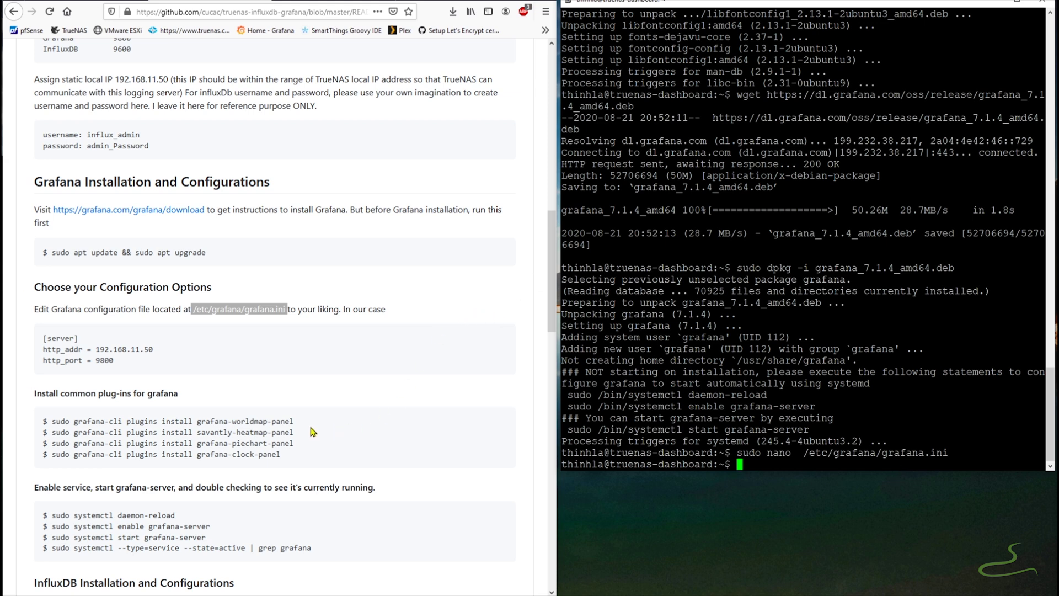
{"action": "mouse_move", "coordinate": [310, 423]}
{"action": "left_mouse_down"}
{"action": "mouse_move", "coordinate": [44, 424]}
{"action": "mouse_move", "coordinate": [293, 422]}
{"action": "left_mouse_up"}
{"action": "right_click", "coordinate": [268, 421]}
{"action": "left_click", "coordinate": [287, 425]}
- Install the worldmap, heatmap and piechart panel plugins with grafana-cli
{"action": "right_click", "coordinate": [770, 463]}
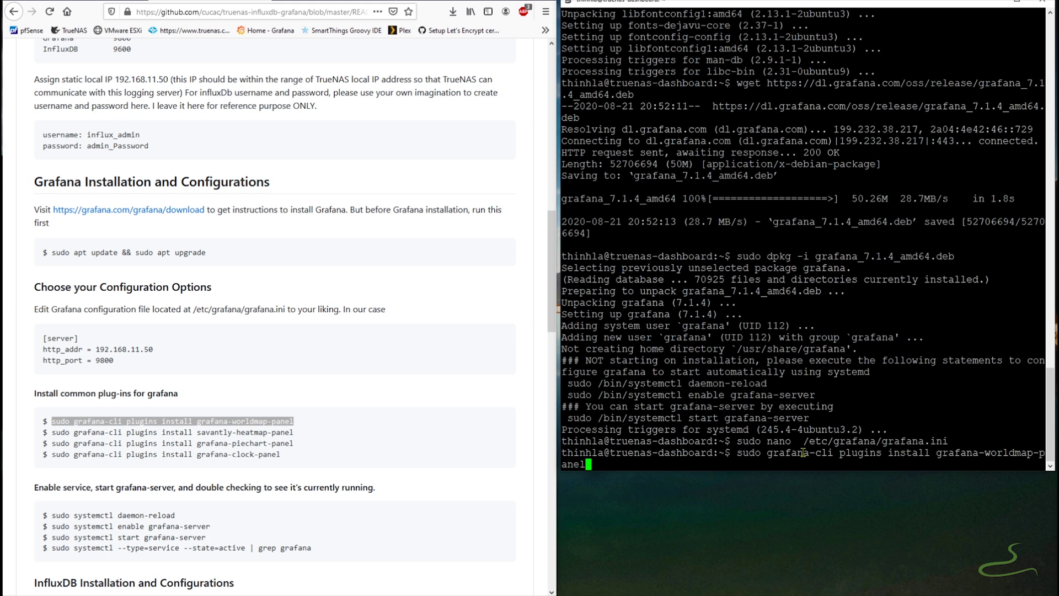
{"action": "key", "text": "Return"}
{"action": "left_click_drag", "start_coordinate": [294, 432], "coordinate": [52, 432]}
{"action": "key", "text": "ctrl+c"}
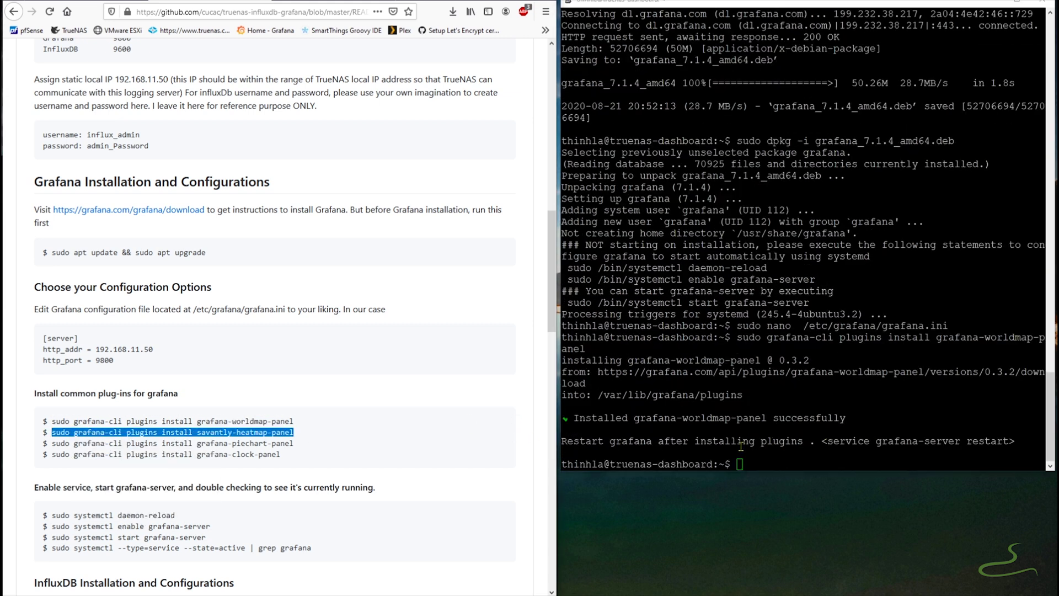
{"action": "right_click", "coordinate": [768, 456]}
{"action": "key", "text": "Return"}
{"action": "left_click_drag", "start_coordinate": [294, 444], "coordinate": [52, 443]}
{"action": "key", "text": "ctrl+c"}
{"action": "right_click", "coordinate": [769, 460]}
{"action": "key", "text": "Return"}
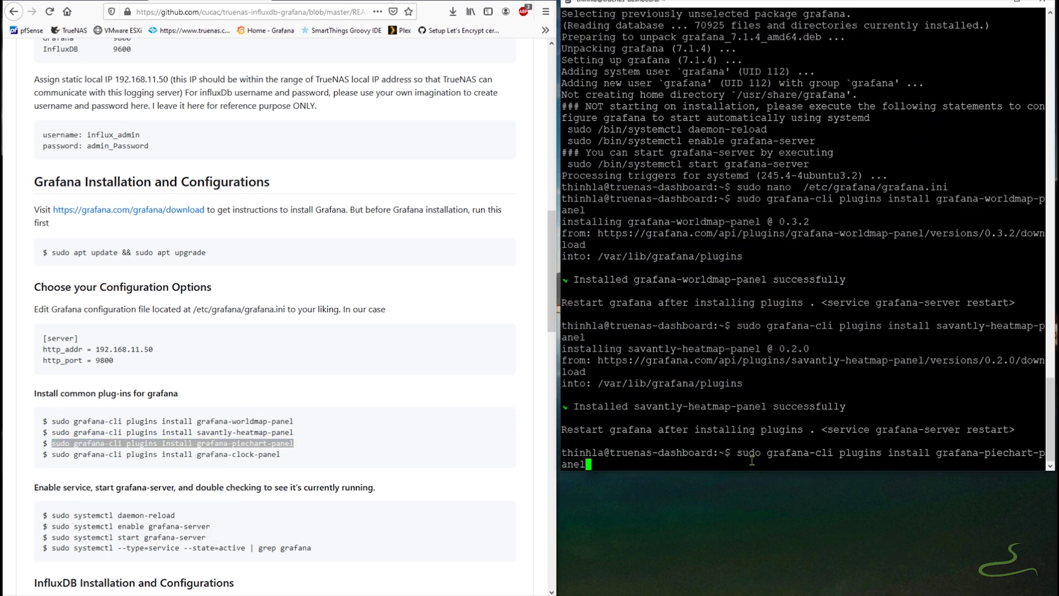
- Install the clock panel plugin with grafana-cli
{"action": "left_click_drag", "start_coordinate": [295, 455], "coordinate": [52, 455]}
{"action": "right_click", "coordinate": [67, 456]}
{"action": "left_click", "coordinate": [92, 463]}
{"action": "right_click", "coordinate": [766, 461]}
{"action": "key", "text": "Return"}
{"action": "scroll", "coordinate": [339, 445], "scroll_direction": "down", "scroll_amount": 2}
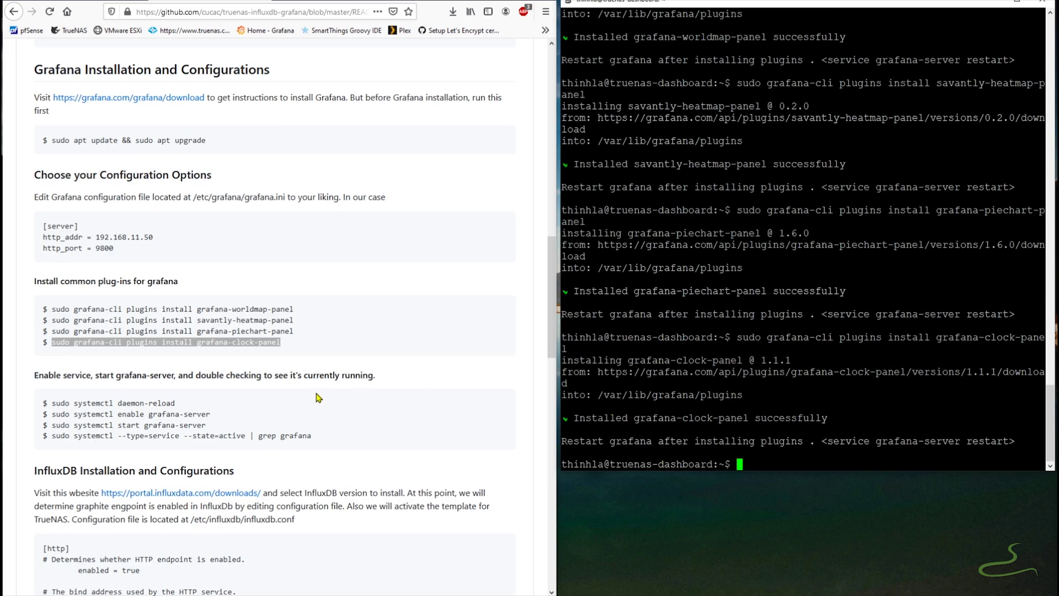
- Reload systemd with daemon-reload and enable grafana-server to start at boot
{"action": "left_click_drag", "start_coordinate": [236, 405], "coordinate": [51, 403]}
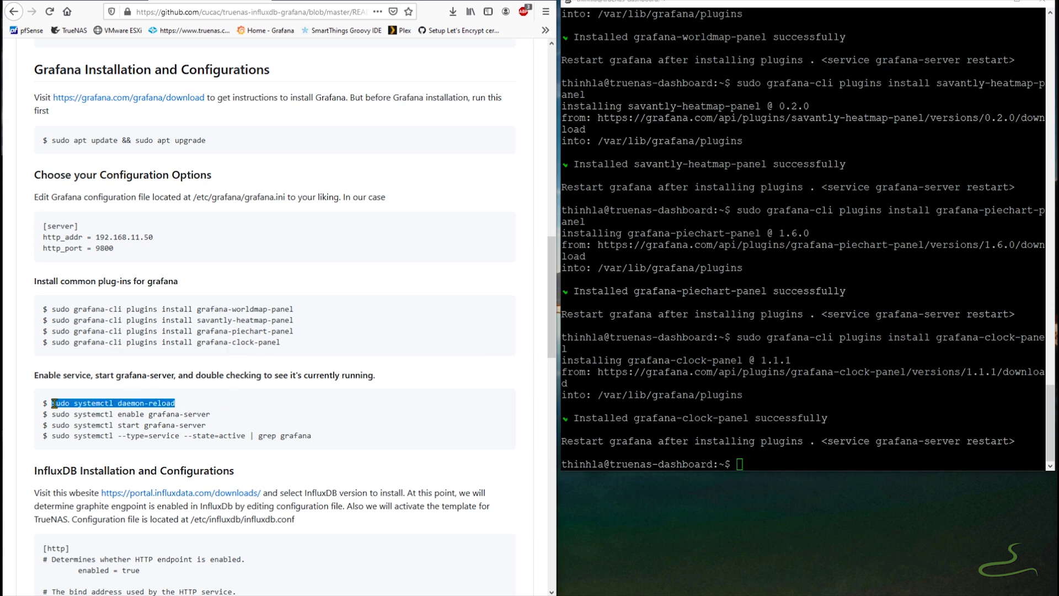
{"action": "right_click", "coordinate": [68, 404]}
{"action": "left_click", "coordinate": [79, 410]}
{"action": "right_click", "coordinate": [783, 455]}
{"action": "key", "text": "Return"}
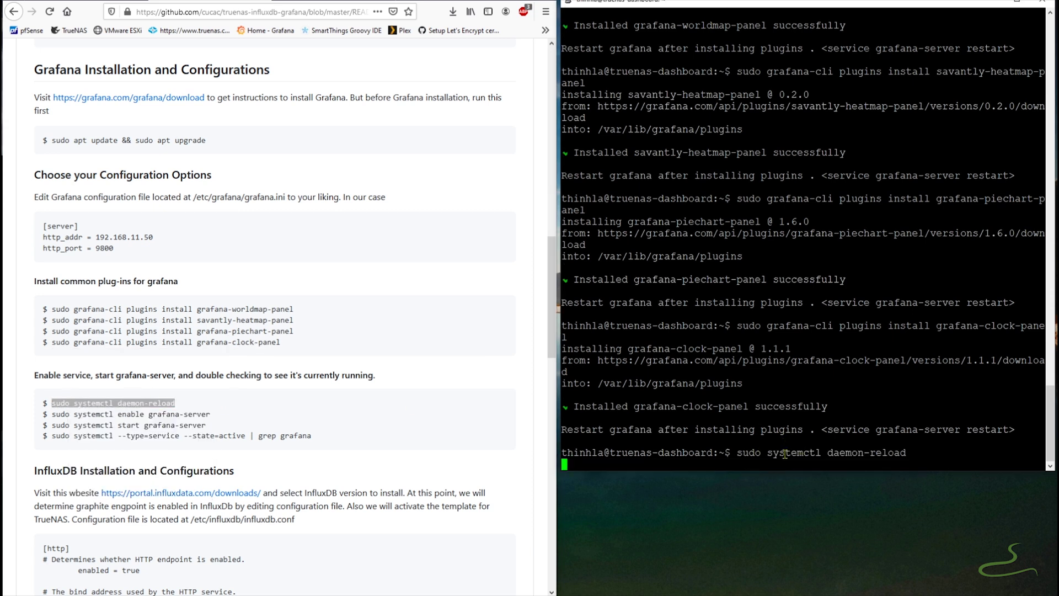
{"action": "left_click_drag", "start_coordinate": [212, 414], "coordinate": [54, 418]}
{"action": "right_click", "coordinate": [67, 413]}
{"action": "left_click", "coordinate": [79, 418]}
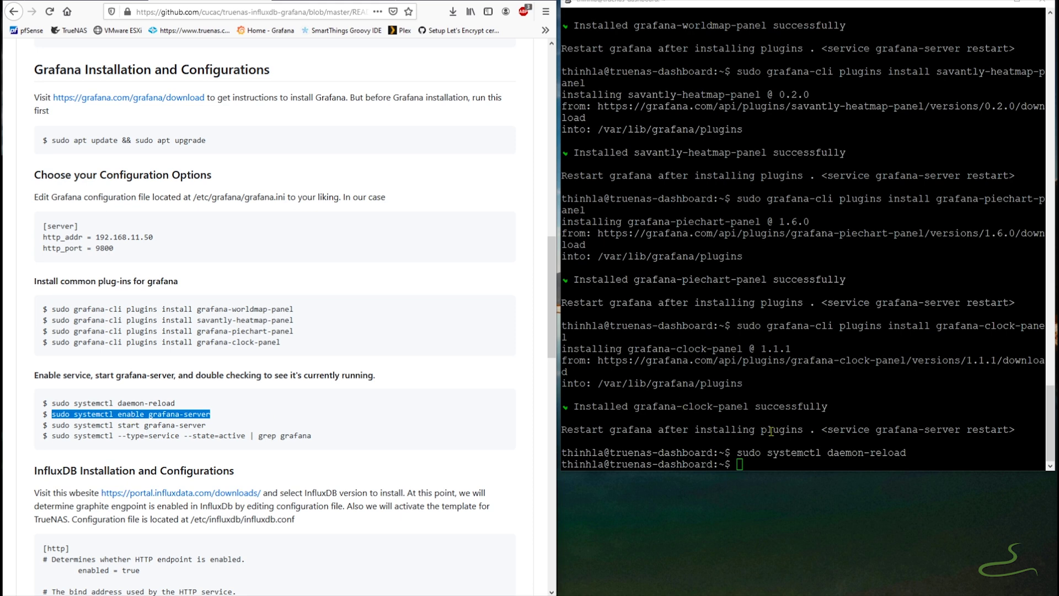
{"action": "right_click", "coordinate": [790, 462]}
{"action": "key", "text": "Return"}
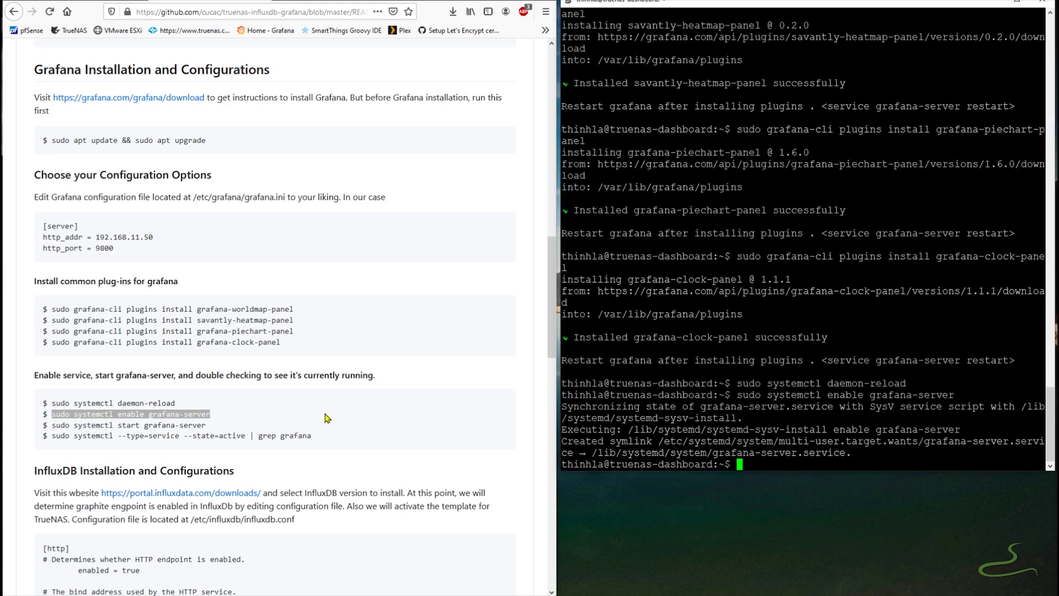
- Start grafana-server and confirm its status shows active and running
{"action": "left_click_drag", "start_coordinate": [212, 425], "coordinate": [53, 425]}
{"action": "right_click", "coordinate": [85, 430]}
{"action": "left_click", "coordinate": [85, 432]}
{"action": "right_click", "coordinate": [781, 460]}
{"action": "key", "text": "Return"}
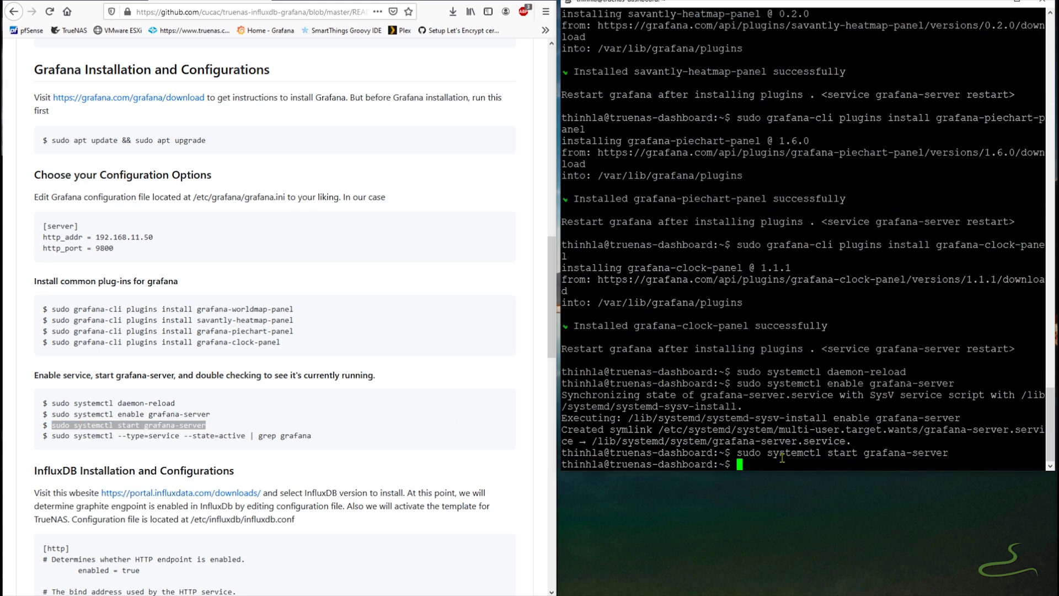
{"action": "mouse_move", "coordinate": [325, 437]}
{"action": "left_mouse_down"}
{"action": "mouse_move", "coordinate": [71, 437]}
{"action": "mouse_move", "coordinate": [311, 444]}
{"action": "left_mouse_up"}
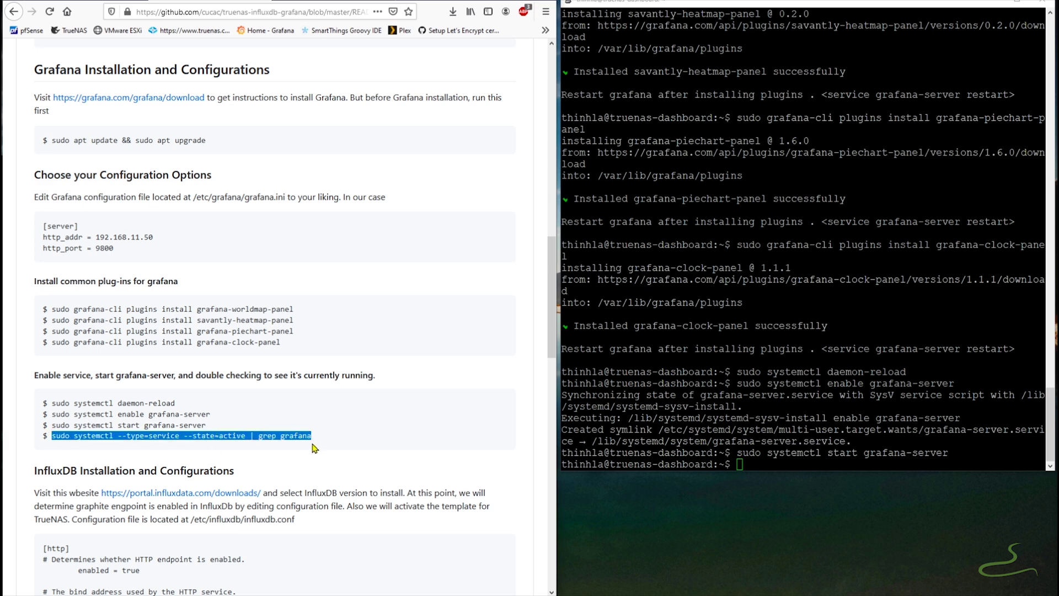
{"action": "right_click", "coordinate": [302, 435]}
{"action": "left_click", "coordinate": [377, 444]}
{"action": "right_click", "coordinate": [752, 465]}
{"action": "key", "text": "Return"}
{"action": "left_click_drag", "start_coordinate": [574, 441], "coordinate": [700, 441]}
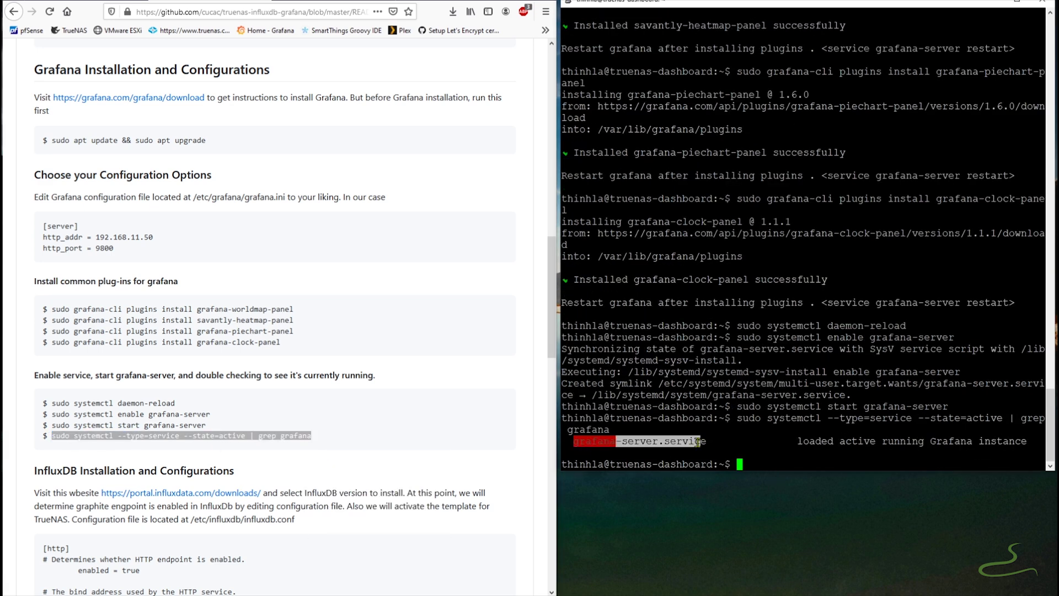
{"action": "scroll", "coordinate": [225, 460], "scroll_direction": "down", "scroll_amount": 2}
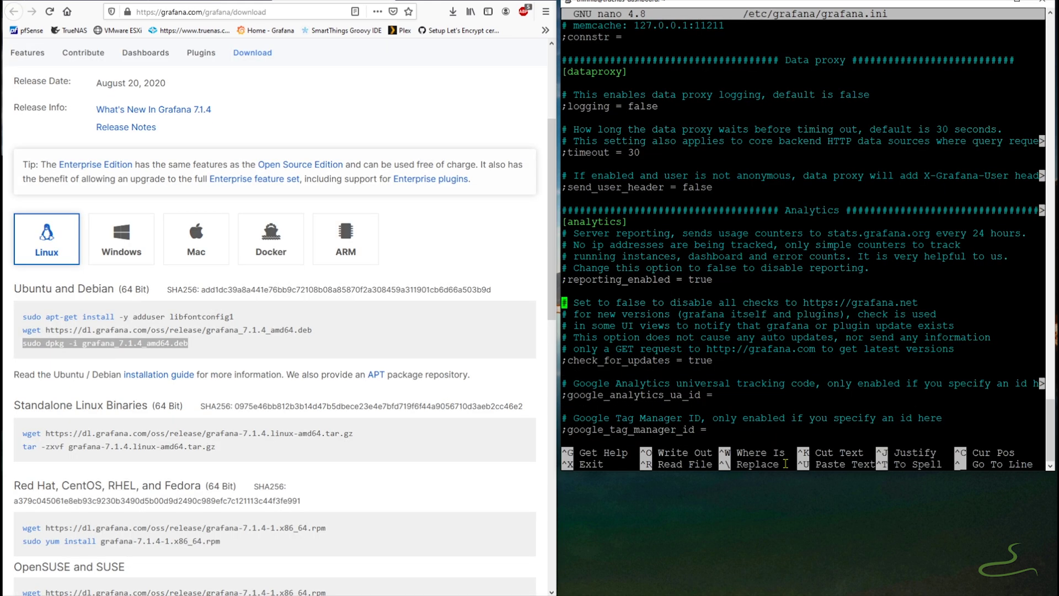
- Uncomment reporting_enabled, set it to false, and save grafana.ini
{"action": "key", "text": "Up"}
{"action": "key", "text": "Delete"}
{"action": "key", "text": "Right"}
{"action": "key", "text": "Right"}
{"action": "key", "text": "Right"}
{"action": "key", "text": "Right"}
{"action": "key", "text": "Right"}
{"action": "key", "text": "Right"}
{"action": "key", "text": "Right"}
{"action": "key", "text": "Right"}
{"action": "key", "text": "Right"}
{"action": "key", "text": "Right"}
{"action": "key", "text": "Right"}
{"action": "key", "text": "Right"}
{"action": "key", "text": "Right"}
{"action": "key", "text": "Right"}
{"action": "key", "text": "Right"}
{"action": "key", "text": "Right"}
{"action": "key", "text": "Right"}
{"action": "key", "text": "Right"}
{"action": "key", "text": "Right"}
{"action": "key", "text": "Right"}
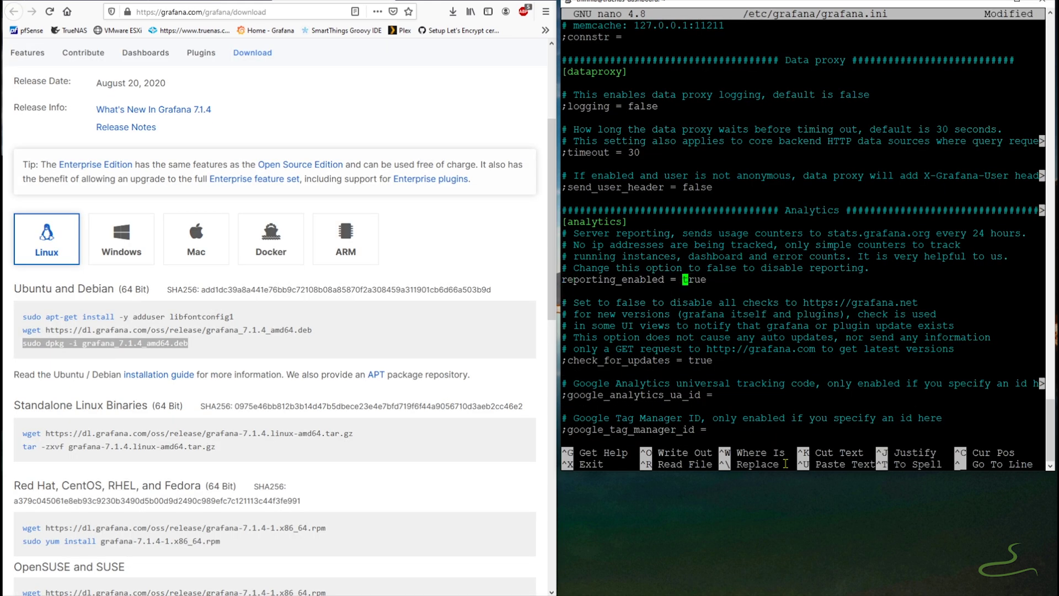
{"action": "type", "text": "false"}
{"action": "key", "text": "Delete"}
{"action": "key", "text": "Delete"}
{"action": "key", "text": "Delete"}
{"action": "key", "text": "ctrl+o"}
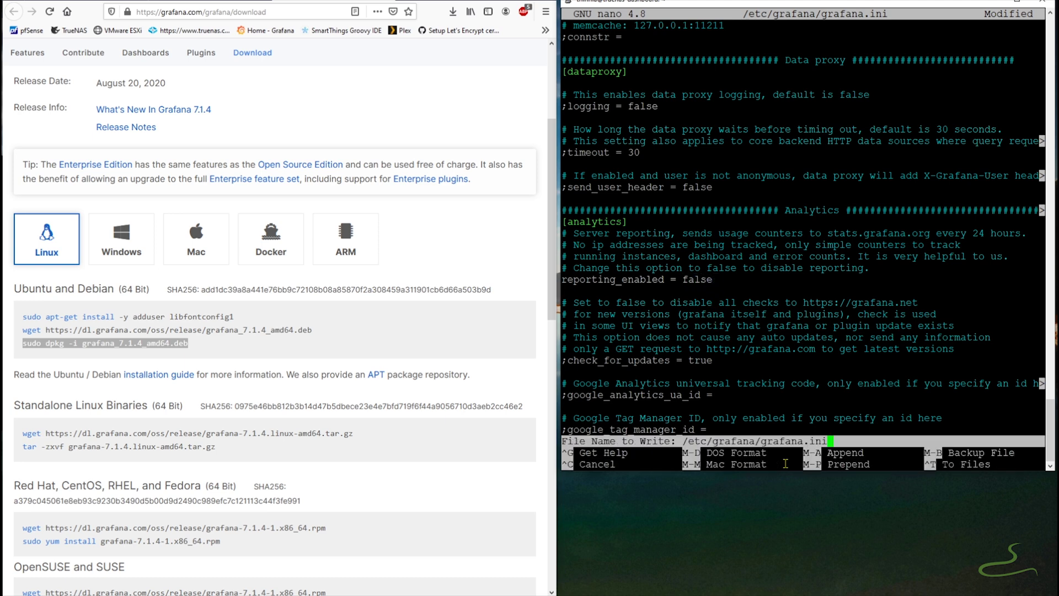
{"action": "key", "text": "Return"}
{"action": "key", "text": "ctrl+x"}
- Restart grafana-server with sudo systemctl restart grafana-server
{"action": "key", "text": "Up"}
{"action": "key", "text": "Up"}
{"action": "key", "text": "Up"}
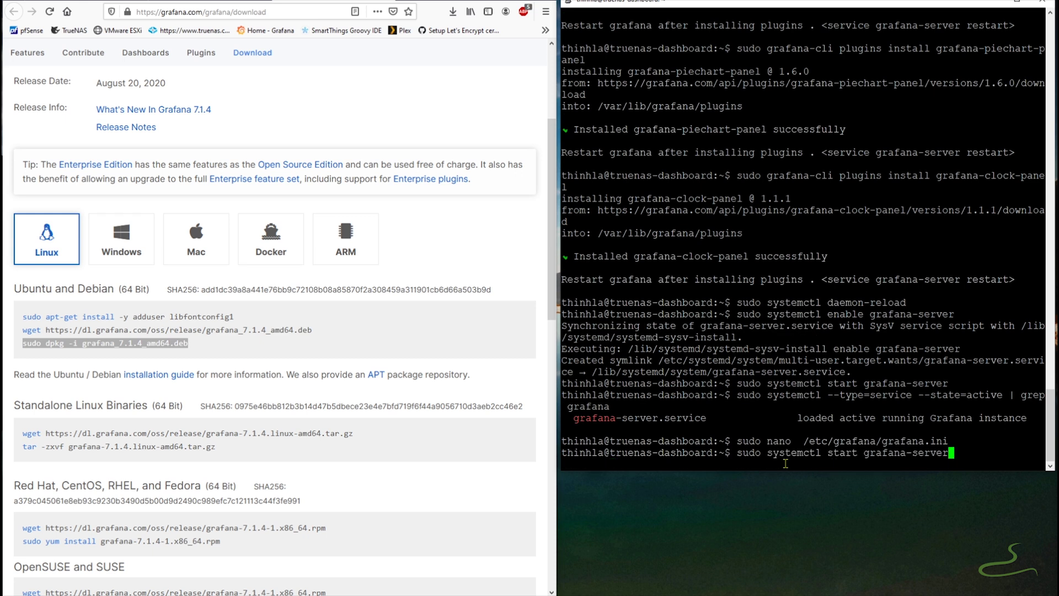
{"action": "key", "text": "Left"}
{"action": "key", "text": "Left"}
{"action": "key", "text": "Left"}
{"action": "key", "text": "Left"}
{"action": "key", "text": "Left"}
{"action": "key", "text": "Left"}
{"action": "key", "text": "Left"}
{"action": "key", "text": "Left"}
{"action": "key", "text": "Left"}
{"action": "key", "text": "Left"}
{"action": "key", "text": "Left"}
{"action": "key", "text": "Left"}
{"action": "key", "text": "Left"}
{"action": "key", "text": "Left"}
{"action": "key", "text": "Left"}
{"action": "key", "text": "Left"}
{"action": "key", "text": "Left"}
{"action": "key", "text": "Left"}
{"action": "key", "text": "Left"}
{"action": "key", "text": "Left"}
{"action": "type", "text": "re"}
{"action": "key", "text": "Return"}
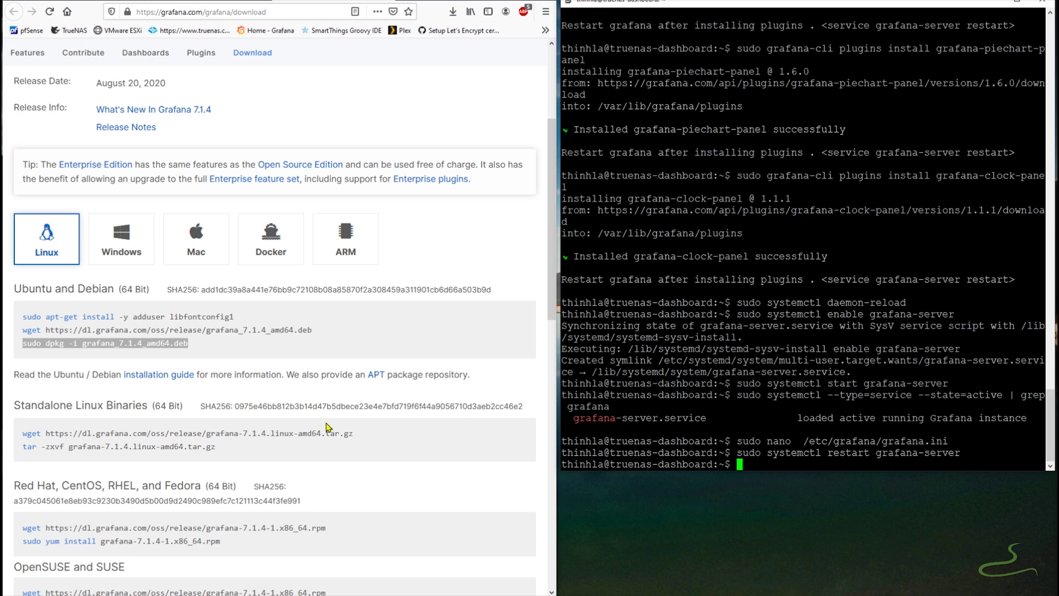
- Open the InfluxData downloads page and show the InfluxDB v1.8.2 install commands
{"action": "left_click", "coordinate": [227, 3]}
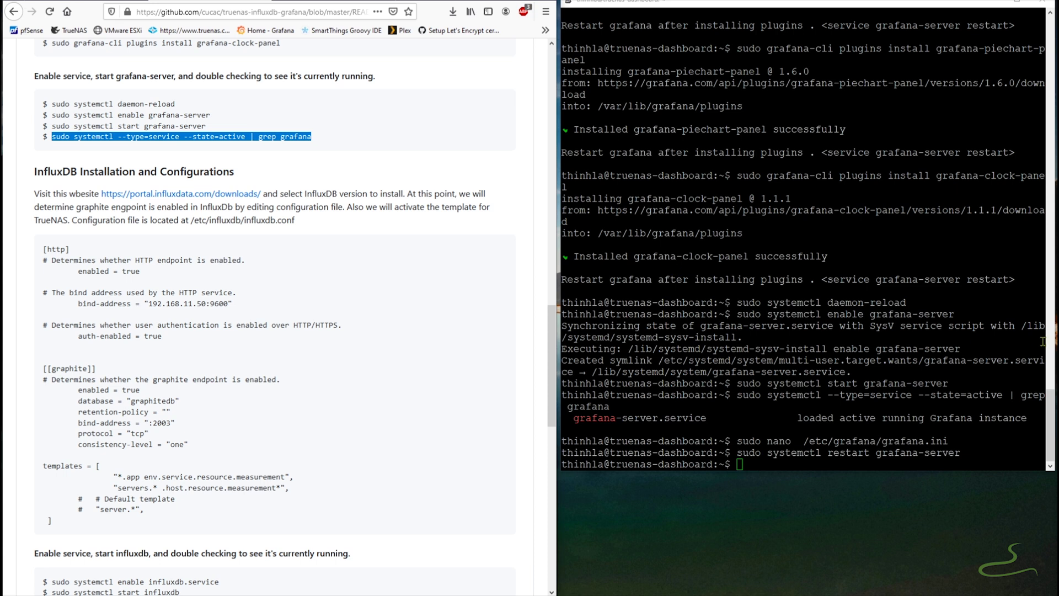
{"action": "right_click", "coordinate": [193, 197]}
{"action": "left_click", "coordinate": [237, 203]}
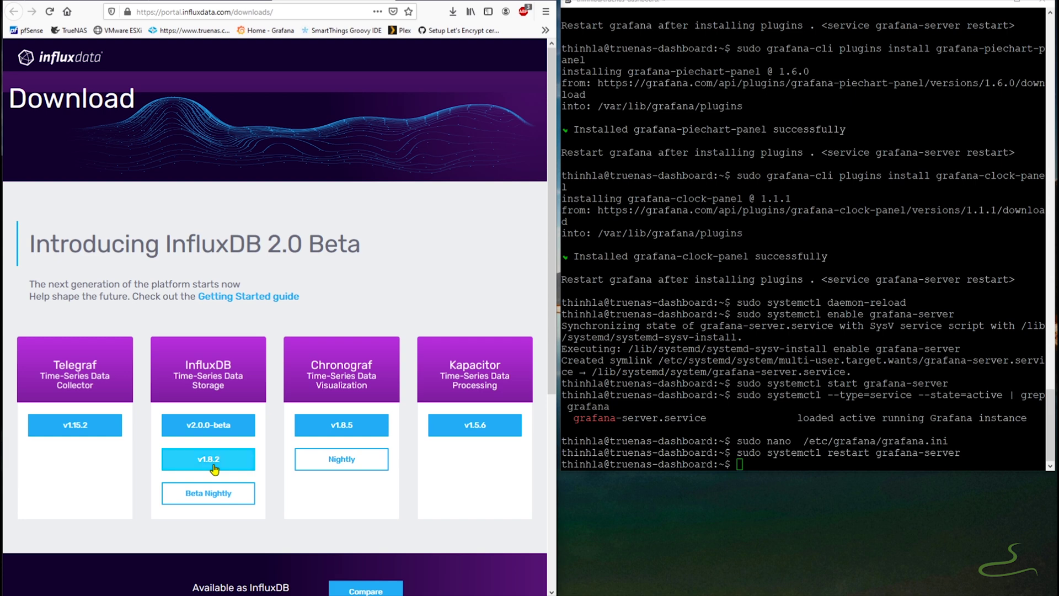
{"action": "left_click", "coordinate": [214, 467]}
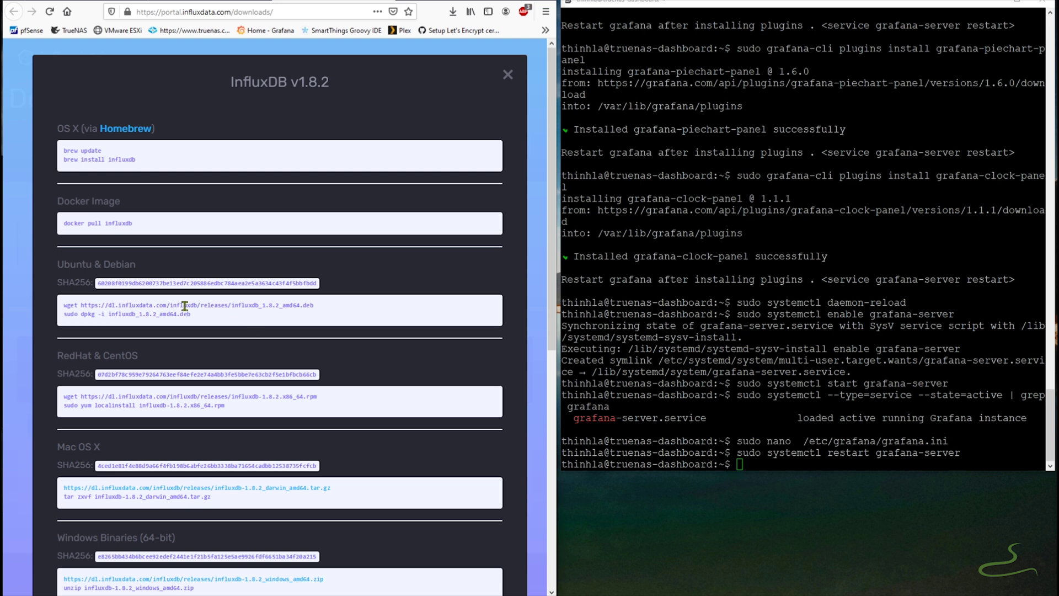
- Download the InfluxDB 1.8.2 Ubuntu package on the server with the copied wget command
{"action": "left_click_drag", "start_coordinate": [328, 309], "coordinate": [64, 305]}
{"action": "key", "text": "ctrl+c"}
{"action": "right_click", "coordinate": [759, 461]}
{"action": "key", "text": "Return"}
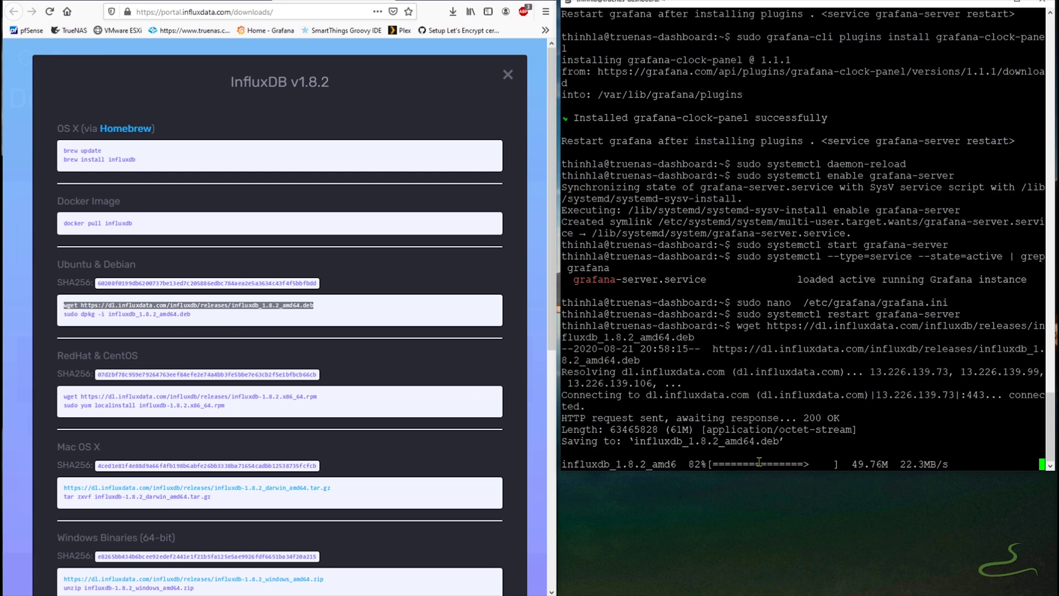
- Install the downloaded InfluxDB 1.8.2 package with the copied dpkg command
{"action": "left_click_drag", "start_coordinate": [191, 314], "coordinate": [63, 314]}
{"action": "right_click", "coordinate": [76, 314]}
{"action": "left_click", "coordinate": [91, 322]}
{"action": "right_click", "coordinate": [801, 479]}
{"action": "key", "text": "Return"}
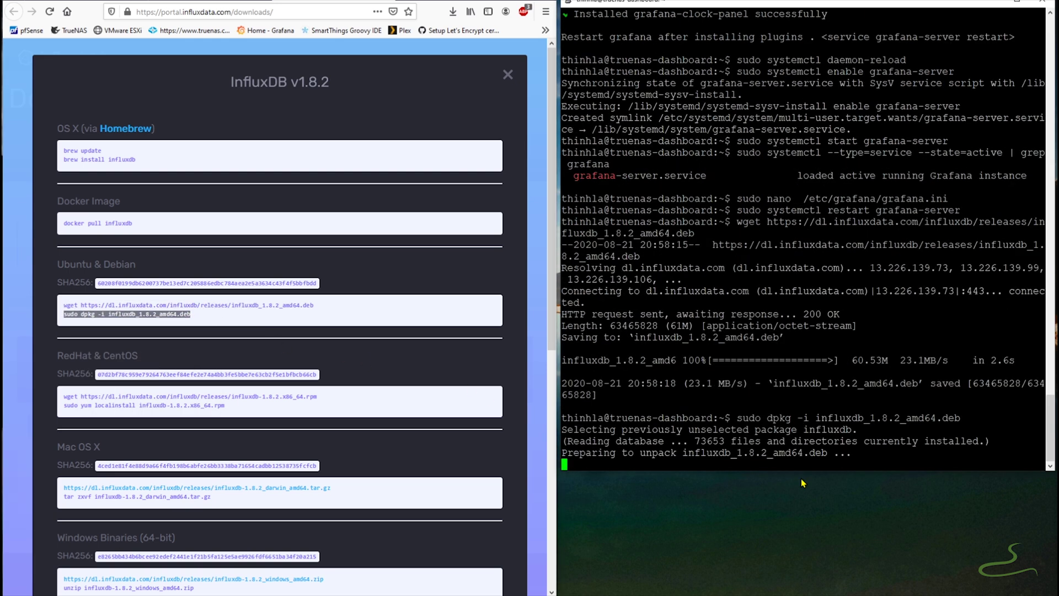
{"action": "left_click", "coordinate": [498, 89]}
{"action": "key", "text": "ctrl+w"}
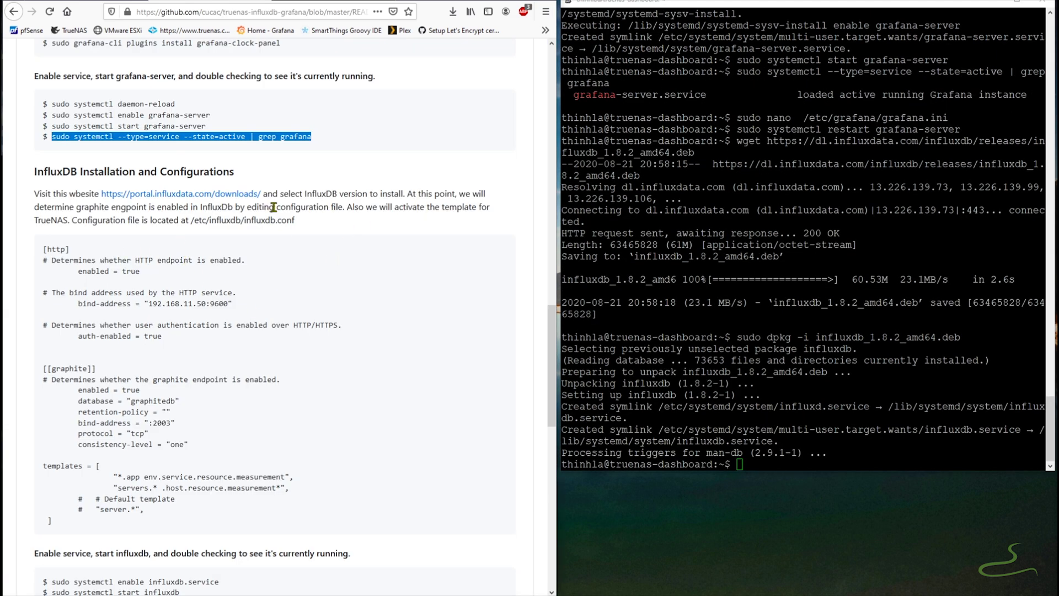
- Open /etc/influxdb/influxdb.conf in nano with sudo
{"action": "left_click_drag", "start_coordinate": [298, 220], "coordinate": [191, 220]}
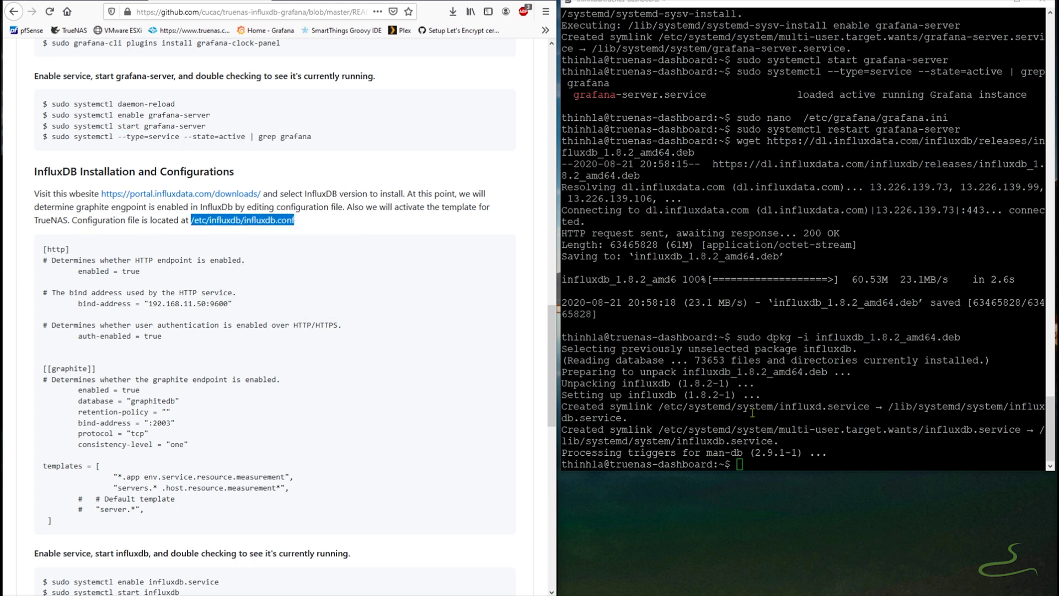
{"action": "left_click", "coordinate": [768, 462]}
{"action": "type", "text": "sudo na"}
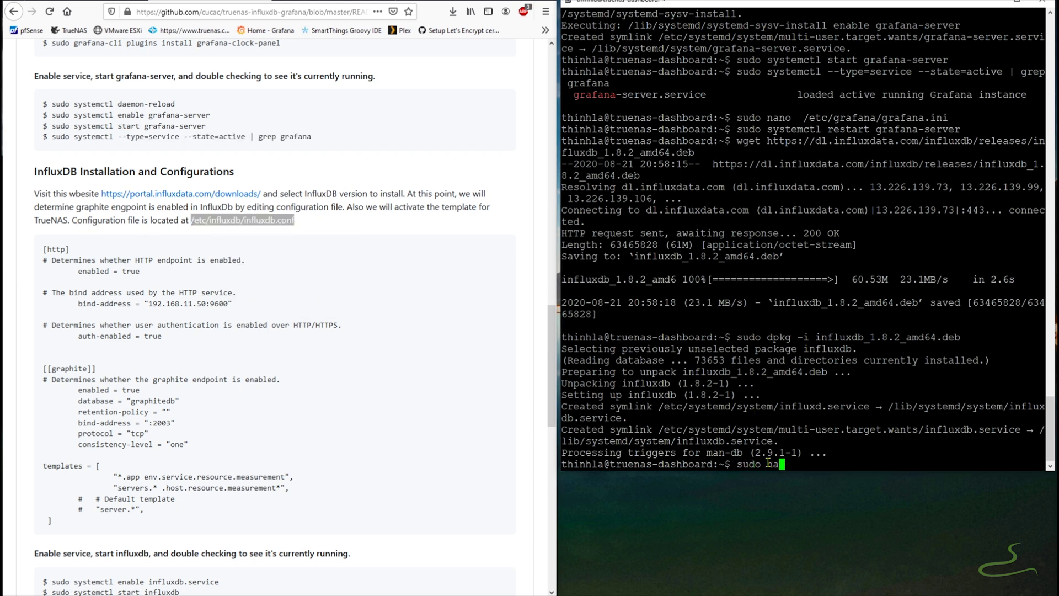
{"action": "type", "text": "no"}
{"action": "right_click", "coordinate": [805, 465]}
{"action": "key", "text": "Return"}
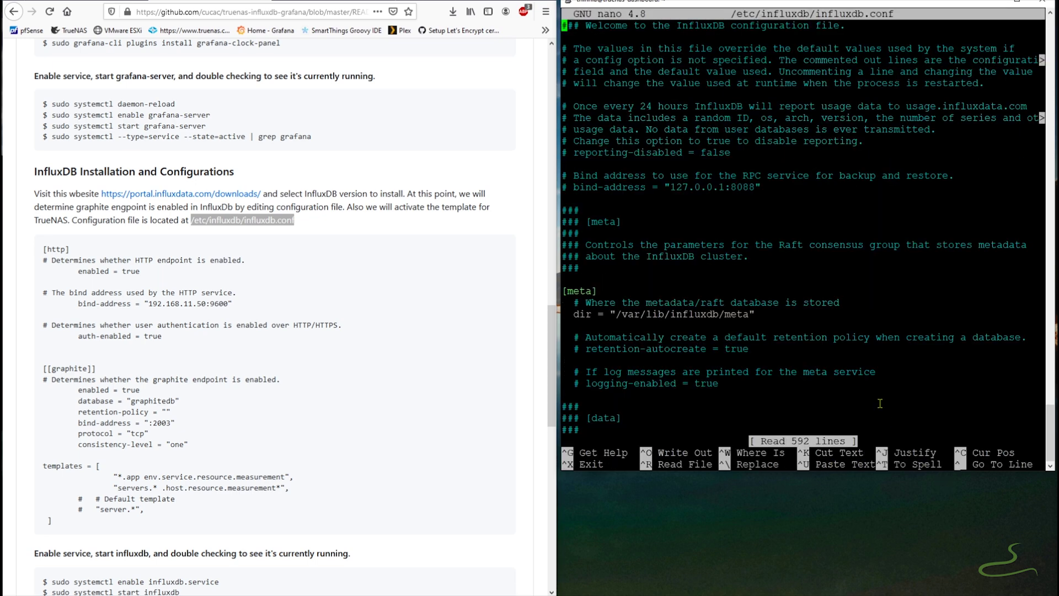
- In the [http] section, enable HTTP, bind it to 192.168.11.50:9600 and set auth-enabled to true
{"action": "key", "text": "Down"}
{"action": "key", "text": "Down"}
{"action": "key", "text": "Down"}
{"action": "key", "text": "Down"}
{"action": "key", "text": "Down"}
{"action": "key", "text": "Down"}
{"action": "key", "text": "Down"}
{"action": "key", "text": "Down"}
{"action": "key", "text": "Down"}
{"action": "key", "text": "Down"}
{"action": "key", "text": "Down"}
{"action": "key", "text": "Down"}
{"action": "key", "text": "Down"}
{"action": "key", "text": "Down"}
{"action": "key", "text": "Down"}
{"action": "key", "text": "Down"}
{"action": "key", "text": "Down"}
{"action": "key", "text": "Down"}
{"action": "key", "text": "Down"}
{"action": "key", "text": "Down"}
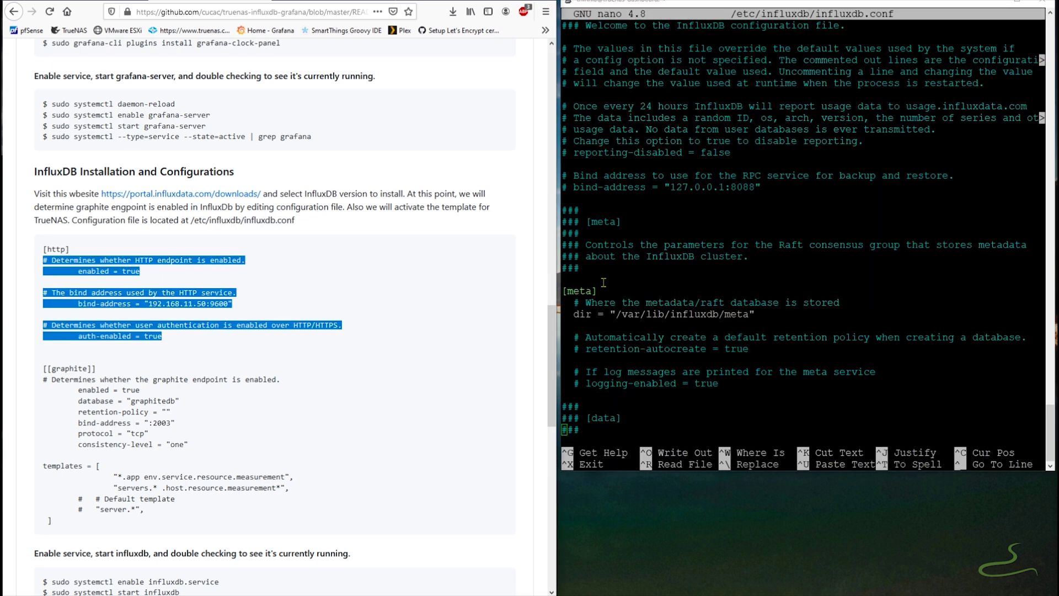
{"action": "key", "text": "Page_Down"}
{"action": "key", "text": "Page_Down"}
{"action": "key", "text": "Page_Down"}
{"action": "key", "text": "Page_Down"}
{"action": "key", "text": "Page_Down"}
{"action": "key", "text": "Up"}
{"action": "key", "text": "Up"}
{"action": "key", "text": "Up"}
{"action": "key", "text": "Up"}
{"action": "key", "text": "Up"}
{"action": "key", "text": "Up"}
{"action": "key", "text": "Up"}
{"action": "key", "text": "Up"}
{"action": "key", "text": "Up"}
{"action": "key", "text": "Up"}
{"action": "key", "text": "Up"}
{"action": "key", "text": "Up"}
{"action": "key", "text": "Up"}
{"action": "key", "text": "Up"}
{"action": "key", "text": "Up"}
{"action": "key", "text": "Up"}
{"action": "key", "text": "Up"}
{"action": "key", "text": "Up"}
{"action": "key", "text": "Up"}
{"action": "key", "text": "Up"}
{"action": "key", "text": "Right"}
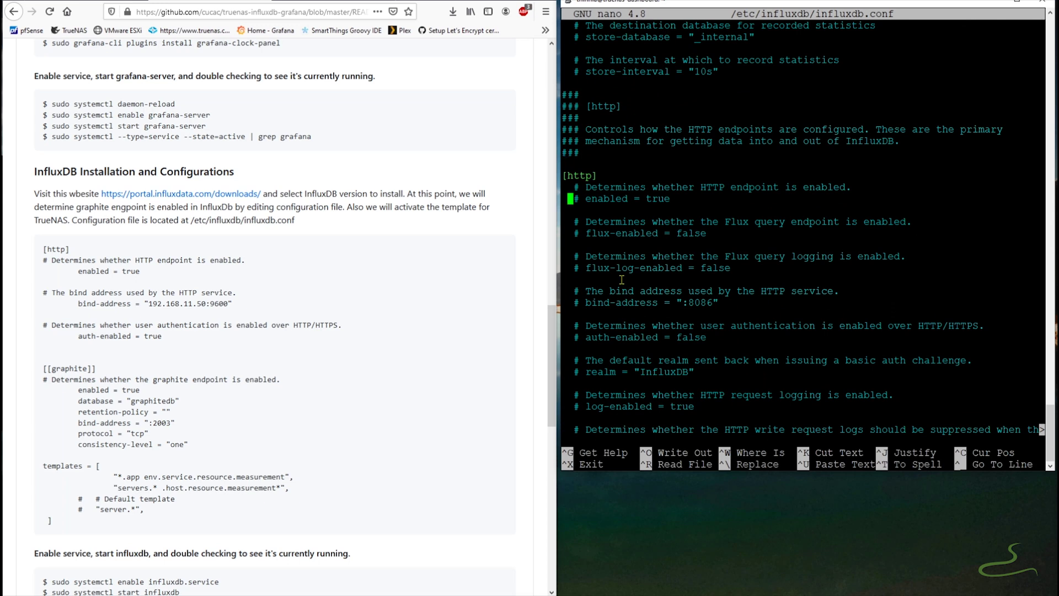
{"action": "key", "text": "Delete"}
{"action": "key", "text": "Down"}
{"action": "key", "text": "Down"}
{"action": "key", "text": "Down"}
{"action": "key", "text": "Down"}
{"action": "key", "text": "Down"}
{"action": "key", "text": "Down"}
{"action": "key", "text": "Down"}
{"action": "key", "text": "Down"}
{"action": "key", "text": "Down"}
{"action": "key", "text": "Delete"}
{"action": "key", "text": "Right"}
{"action": "key", "text": "Right"}
{"action": "key", "text": "Right"}
{"action": "key", "text": "Right"}
{"action": "key", "text": "Right"}
{"action": "key", "text": "Right"}
{"action": "key", "text": "Right"}
{"action": "key", "text": "Right"}
{"action": "key", "text": "Right"}
{"action": "key", "text": "Right"}
{"action": "key", "text": "Right"}
{"action": "key", "text": "Right"}
{"action": "key", "text": "Right"}
{"action": "key", "text": "Right"}
{"action": "key", "text": "Right"}
{"action": "key", "text": "Right"}
{"action": "key", "text": "Right"}
{"action": "key", "text": "Right"}
{"action": "type", "text": "192"}
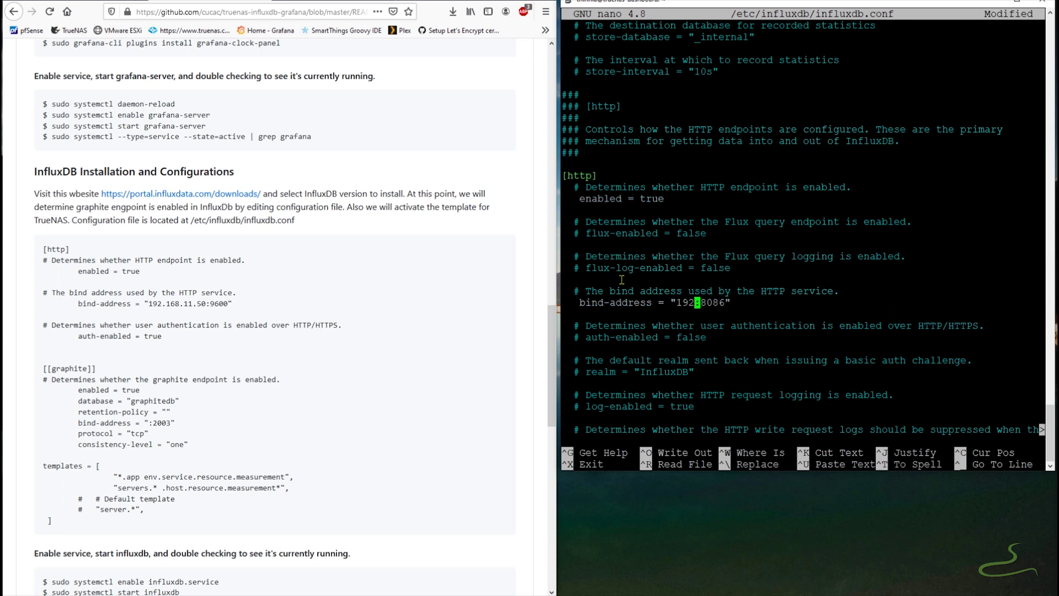
{"action": "type", "text": ".168.11.50"}
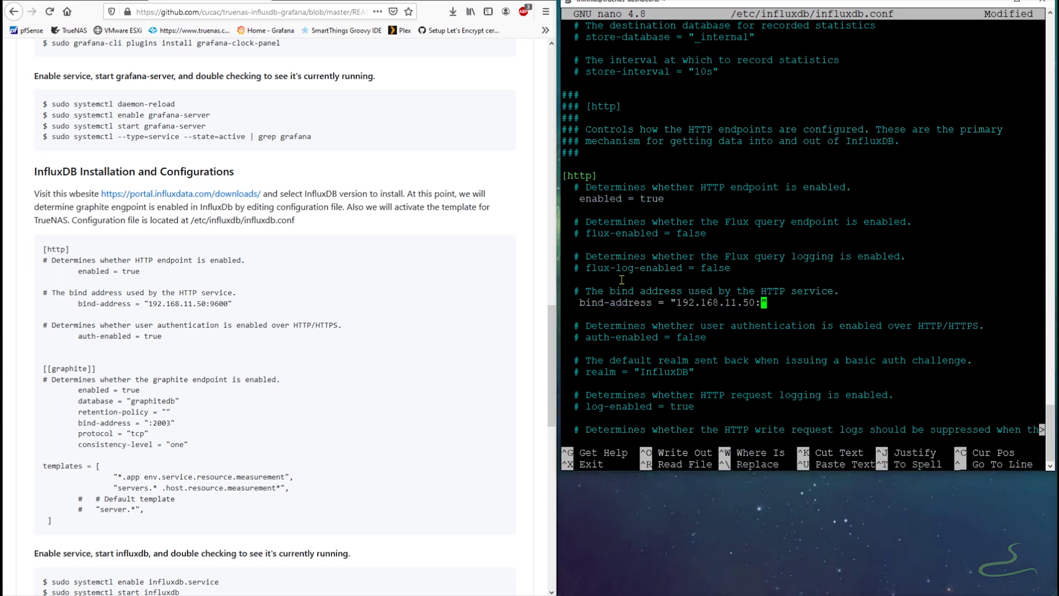
{"action": "key", "text": "Right"}
{"action": "type", "text": "9600"}
{"action": "key", "text": "Delete"}
{"action": "key", "text": "Delete"}
{"action": "key", "text": "Delete"}
{"action": "key", "text": "Delete"}
{"action": "key", "text": "Down"}
{"action": "key", "text": "Down"}
{"action": "key", "text": "Down"}
{"action": "key", "text": "Home"}
{"action": "key", "text": "Delete"}
{"action": "key", "text": "End"}
{"action": "key", "text": "BackSpace"}
{"action": "key", "text": "BackSpace"}
{"action": "key", "text": "BackSpace"}
{"action": "key", "text": "BackSpace"}
{"action": "key", "text": "BackSpace"}
{"action": "type", "text": "true"}
- Enable the [[graphite]] listener and set its database to graphitedb
{"action": "key", "text": "Down"}
{"action": "key", "text": "Down"}
{"action": "key", "text": "Down"}
{"action": "key", "text": "Down"}
{"action": "key", "text": "Down"}
{"action": "key", "text": "Down"}
{"action": "key", "text": "Down"}
{"action": "key", "text": "Down"}
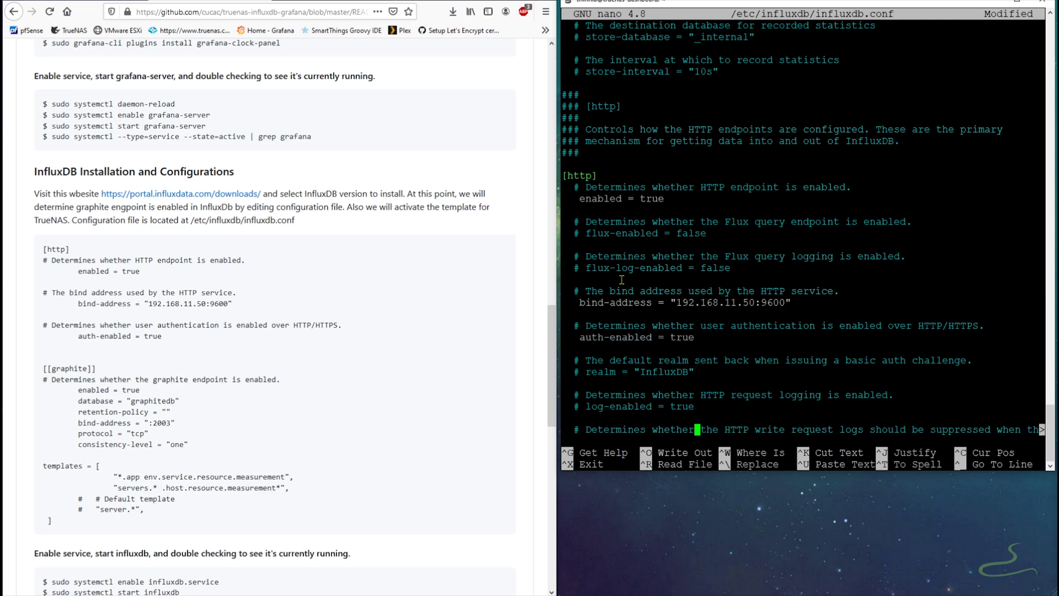
{"action": "key", "text": "Page_Down"}
{"action": "key", "text": "Page_Down"}
{"action": "key", "text": "Page_Down"}
{"action": "key", "text": "Page_Down"}
{"action": "key", "text": "Page_Down"}
{"action": "key", "text": "Down"}
{"action": "key", "text": "Down"}
{"action": "key", "text": "Down"}
{"action": "key", "text": "Delete"}
{"action": "key", "text": "End"}
{"action": "key", "text": "BackSpace"}
{"action": "key", "text": "BackSpace"}
{"action": "key", "text": "BackSpace"}
{"action": "key", "text": "BackSpace"}
{"action": "key", "text": "BackSpace"}
{"action": "type", "text": "true"}
{"action": "key", "text": "Down"}
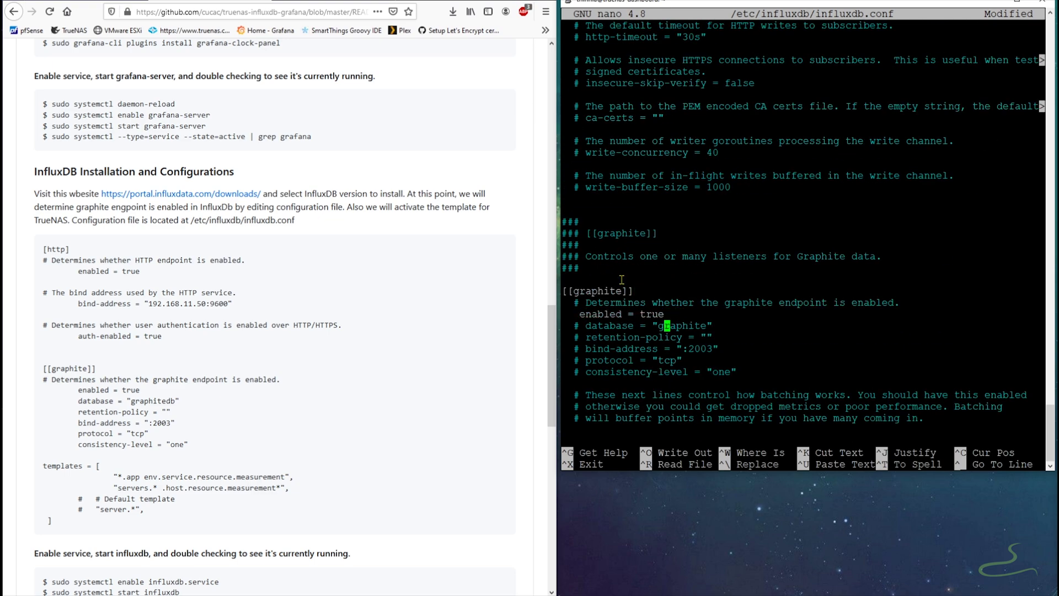
{"action": "key", "text": "Home"}
{"action": "key", "text": "Right"}
{"action": "key", "text": "Right"}
{"action": "key", "text": "Right"}
{"action": "key", "text": "BackSpace"}
{"action": "key", "text": "Down"}
{"action": "key", "text": "Delete"}
- Uncomment the graphite bind-address, protocol, consistency-level and templates lines, then exit nano
{"action": "key", "text": "Down"}
{"action": "key", "text": "Delete"}
{"action": "key", "text": "Down"}
{"action": "key", "text": "Delete"}
{"action": "key", "text": "Down"}
{"action": "key", "text": "Delete"}
{"action": "key", "text": "Up"}
{"action": "key", "text": "Up"}
{"action": "key", "text": "Up"}
{"action": "key", "text": "End"}
{"action": "key", "text": "Left"}
{"action": "type", "text": "db"}
{"action": "key", "text": "Down"}
{"action": "key", "text": "Down"}
{"action": "key", "text": "Down"}
{"action": "key", "text": "Down"}
{"action": "key", "text": "Down"}
{"action": "key", "text": "Down"}
{"action": "key", "text": "Down"}
{"action": "key", "text": "Down"}
{"action": "key", "text": "Down"}
{"action": "key", "text": "Down"}
{"action": "key", "text": "Down"}
{"action": "key", "text": "Down"}
{"action": "key", "text": "Down"}
{"action": "key", "text": "Down"}
{"action": "key", "text": "Down"}
{"action": "key", "text": "Down"}
{"action": "key", "text": "Down"}
{"action": "key", "text": "Down"}
{"action": "key", "text": "Down"}
{"action": "key", "text": "Down"}
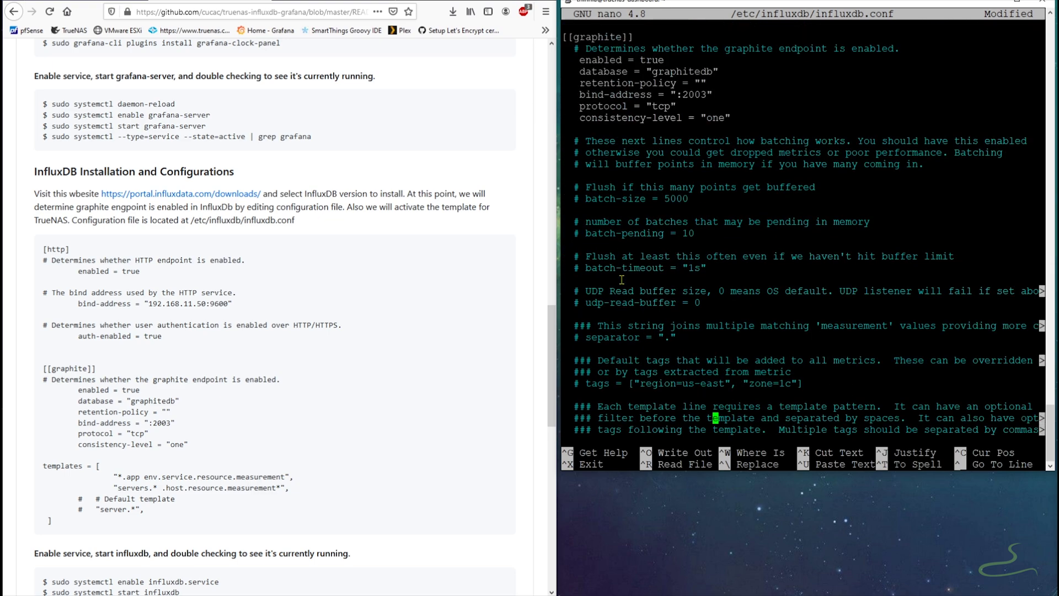
{"action": "key", "text": "Up"}
{"action": "key", "text": "Up"}
{"action": "key", "text": "Up"}
{"action": "key", "text": "Up"}
{"action": "key", "text": "Up"}
{"action": "key", "text": "Up"}
{"action": "key", "text": "Up"}
{"action": "key", "text": "Down"}
{"action": "key", "text": "Down"}
{"action": "key", "text": "Down"}
{"action": "key", "text": "Down"}
{"action": "key", "text": "Down"}
{"action": "key", "text": "Down"}
{"action": "key", "text": "Down"}
{"action": "key", "text": "Down"}
{"action": "key", "text": "Down"}
{"action": "key", "text": "Down"}
{"action": "key", "text": "Home"}
{"action": "key", "text": "Right"}
{"action": "key", "text": "Right"}
{"action": "key", "text": "Delete"}
{"action": "key", "text": "Down"}
{"action": "key", "text": "Delete"}
{"action": "key", "text": "Up"}
{"action": "key", "text": "Right"}
{"action": "key", "text": "Right"}
{"action": "key", "text": "Right"}
{"action": "key", "text": "Right"}
{"action": "key", "text": "Right"}
{"action": "key", "text": "Right"}
{"action": "key", "text": "Right"}
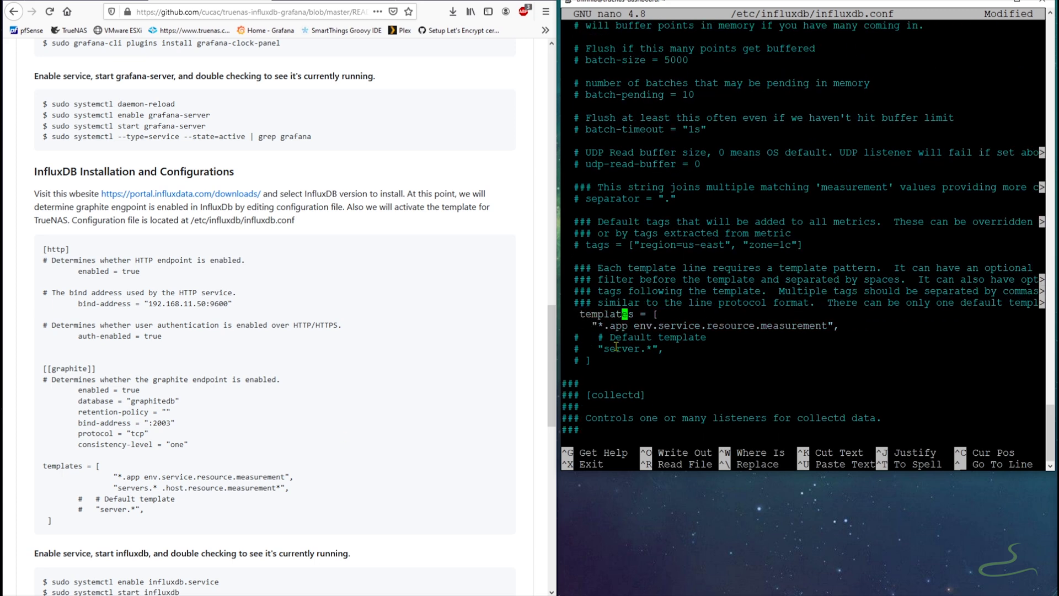
{"action": "left_click", "coordinate": [670, 352]}
{"action": "key", "text": "Down"}
{"action": "key", "text": "End"}
{"action": "key", "text": "Return"}
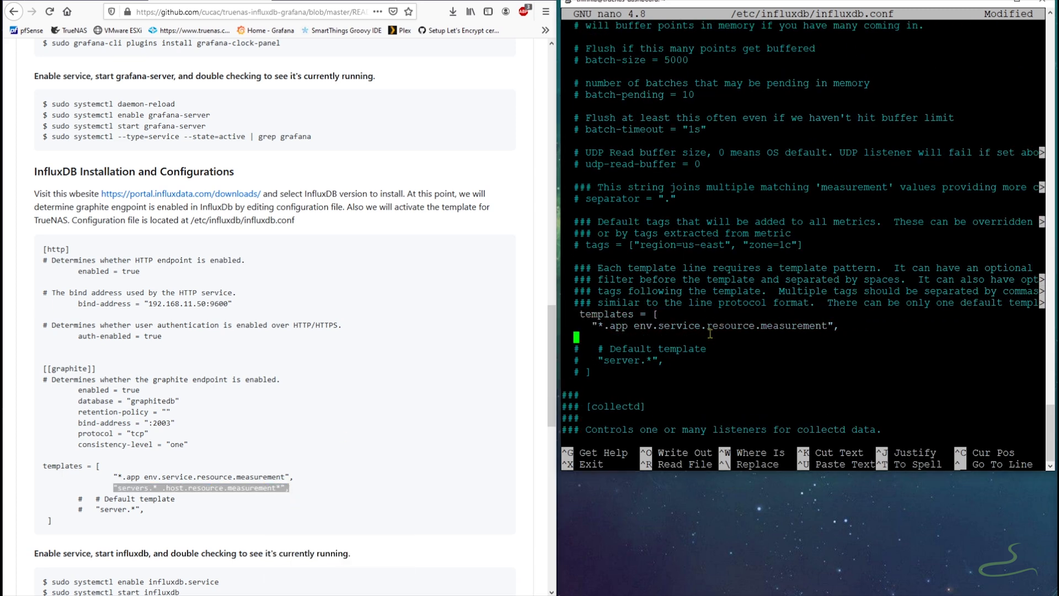
{"action": "key", "text": "Down"}
{"action": "key", "text": "Down"}
{"action": "key", "text": "Down"}
{"action": "key", "text": "Down"}
{"action": "key", "text": "Down"}
{"action": "key", "text": "Down"}
{"action": "key", "text": "Down"}
{"action": "key", "text": "Down"}
{"action": "key", "text": "Down"}
{"action": "key", "text": "Down"}
{"action": "key", "text": "Down"}
{"action": "key", "text": "Down"}
{"action": "key", "text": "Down"}
{"action": "key", "text": "Down"}
{"action": "key", "text": "Down"}
{"action": "key", "text": "Down"}
{"action": "key", "text": "Down"}
{"action": "key", "text": "Down"}
{"action": "key", "text": "Down"}
{"action": "key", "text": "Down"}
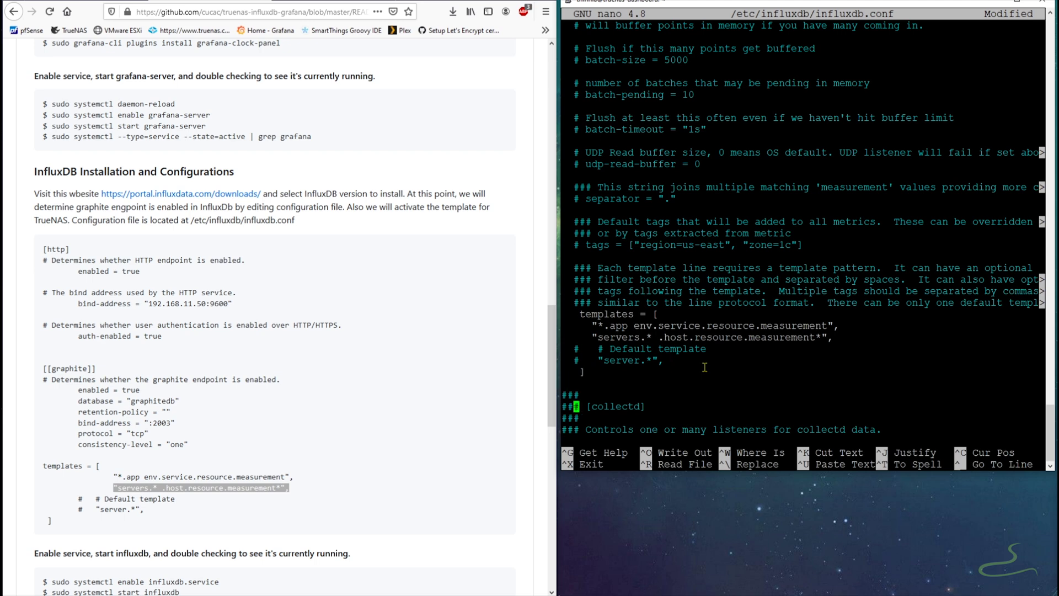
{"action": "key", "text": "Down"}
{"action": "key", "text": "Down"}
{"action": "key", "text": "Down"}
{"action": "key", "text": "Down"}
{"action": "key", "text": "Down"}
{"action": "key", "text": "ctrl+x"}
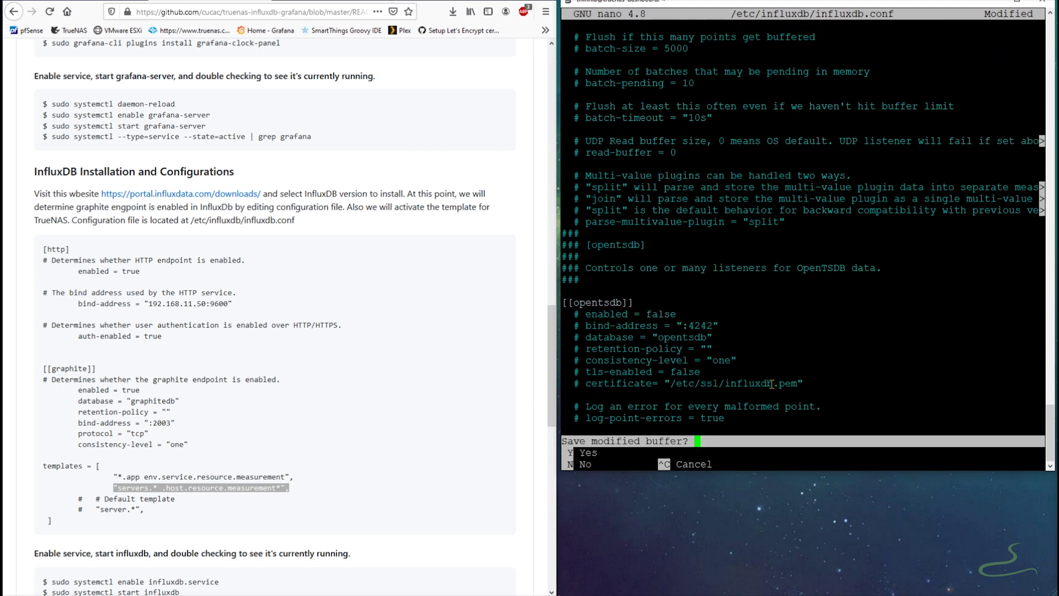
- Save influxdb.conf and enable the influxdb service with systemctl
{"action": "key", "text": "y"}
{"action": "key", "text": "Return"}
{"action": "scroll", "coordinate": [276, 331], "scroll_direction": "down", "scroll_amount": 4}
{"action": "left_click_drag", "start_coordinate": [52, 357], "coordinate": [219, 357]}
{"action": "right_click", "coordinate": [83, 350]}
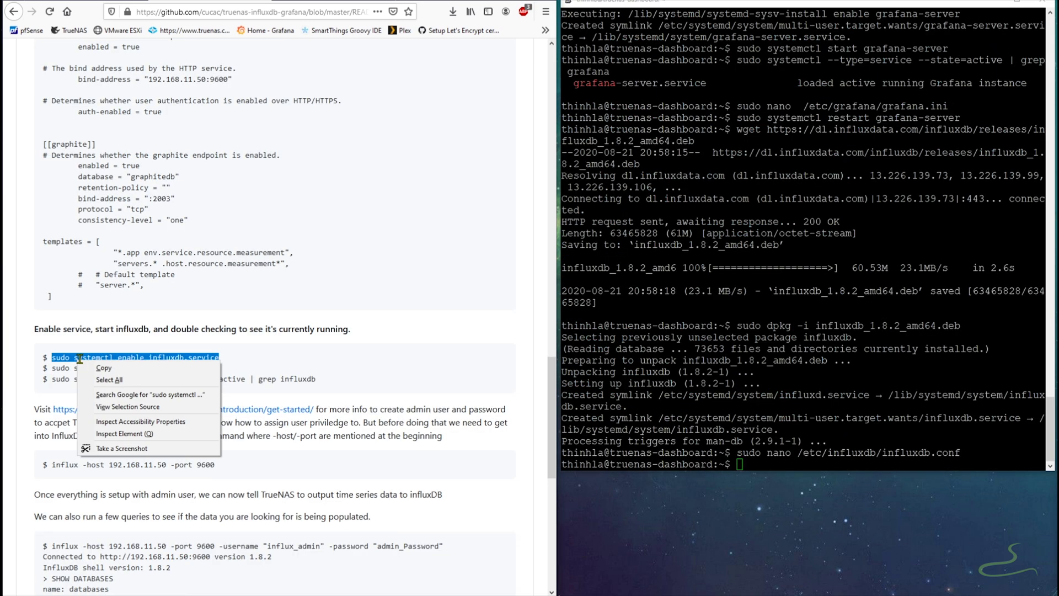
{"action": "left_click", "coordinate": [110, 356]}
{"action": "right_click", "coordinate": [761, 463]}
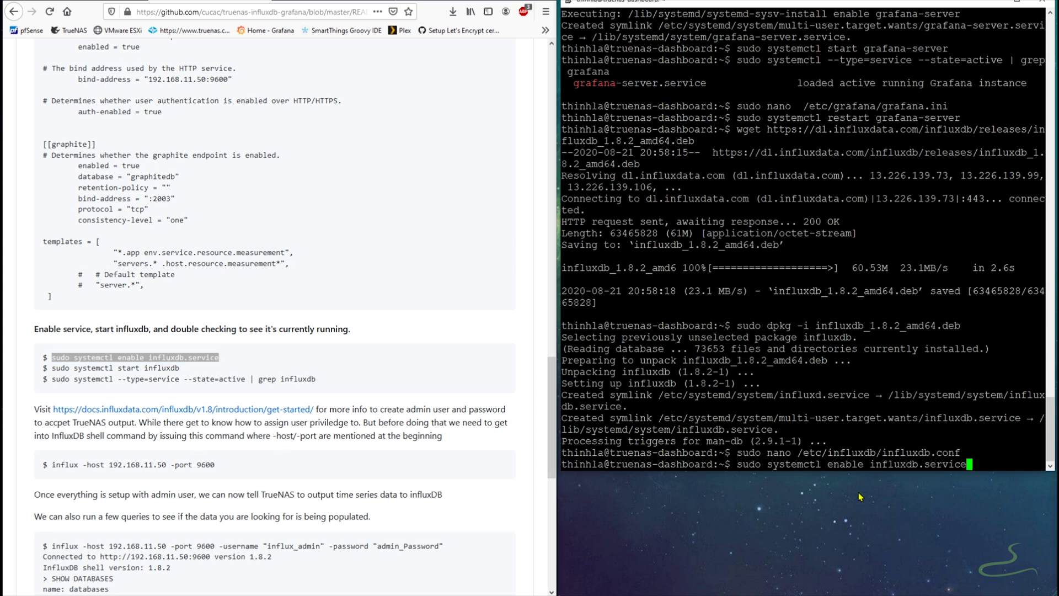
{"action": "key", "text": "Return"}
- Start the influxdb service with systemctl
{"action": "left_click_drag", "start_coordinate": [52, 367], "coordinate": [179, 368]}
{"action": "right_click", "coordinate": [61, 366]}
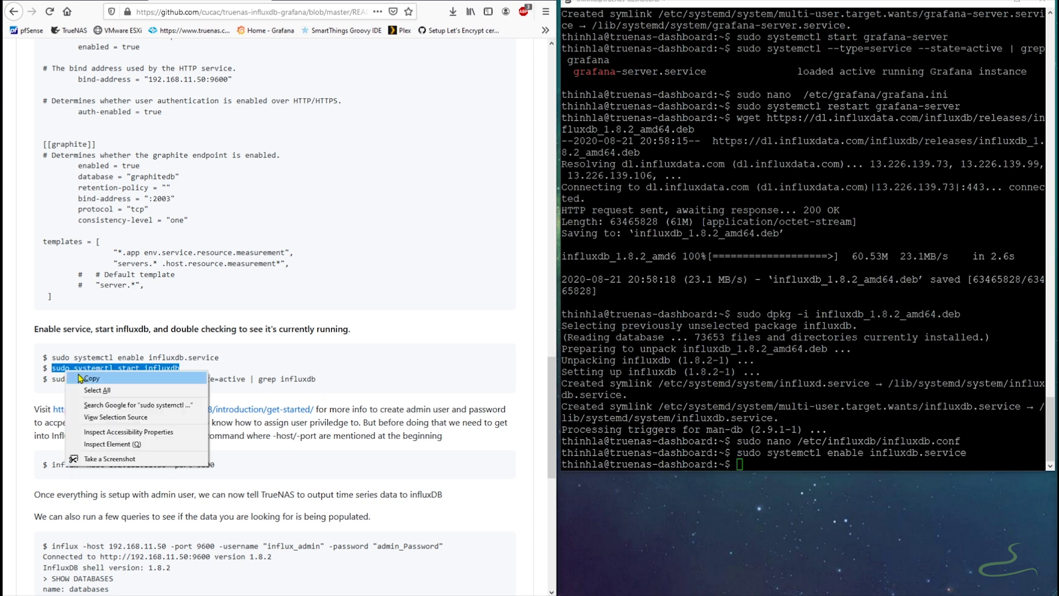
{"action": "left_click", "coordinate": [82, 372]}
{"action": "right_click", "coordinate": [824, 468]}
{"action": "key", "text": "Return"}
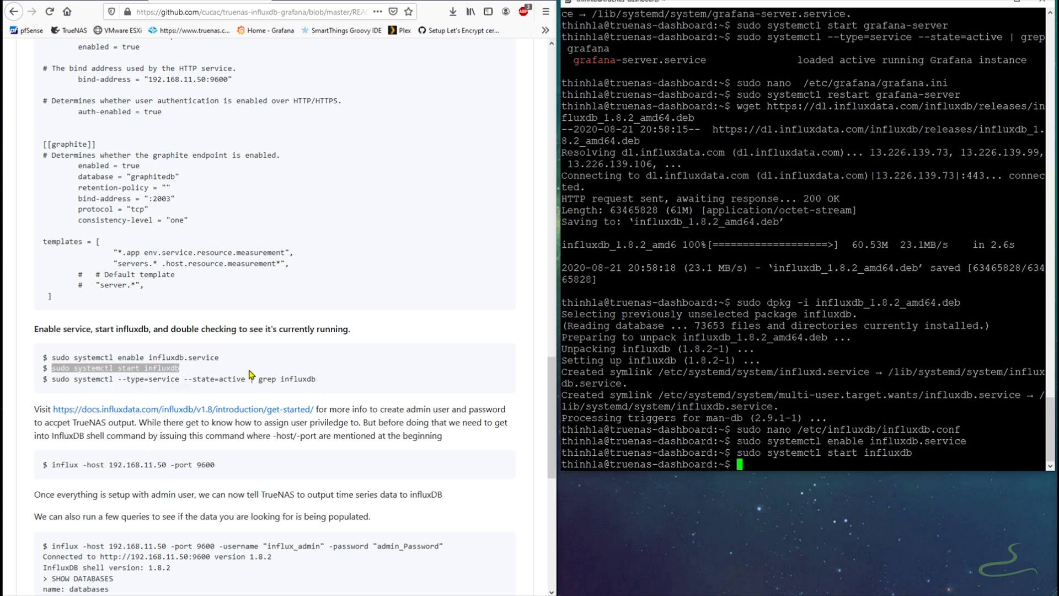
- Confirm influxdb is active and running, then paste the influx connect command for 192.168.11.50:9600
{"action": "left_click_drag", "start_coordinate": [317, 379], "coordinate": [52, 379]}
{"action": "right_click", "coordinate": [69, 377]}
{"action": "left_click", "coordinate": [88, 385]}
{"action": "right_click", "coordinate": [790, 466]}
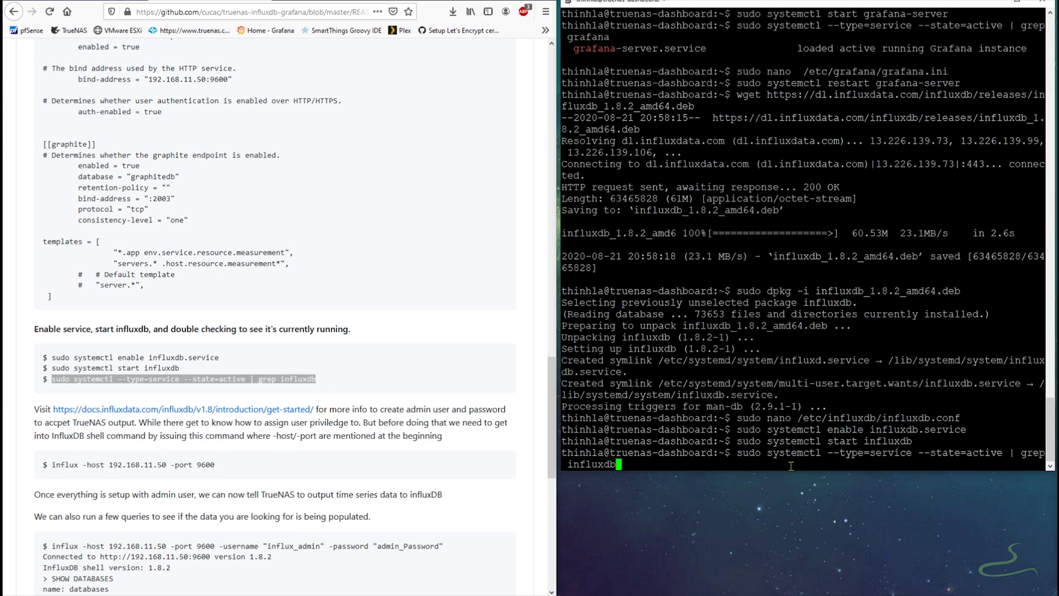
{"action": "key", "text": "Return"}
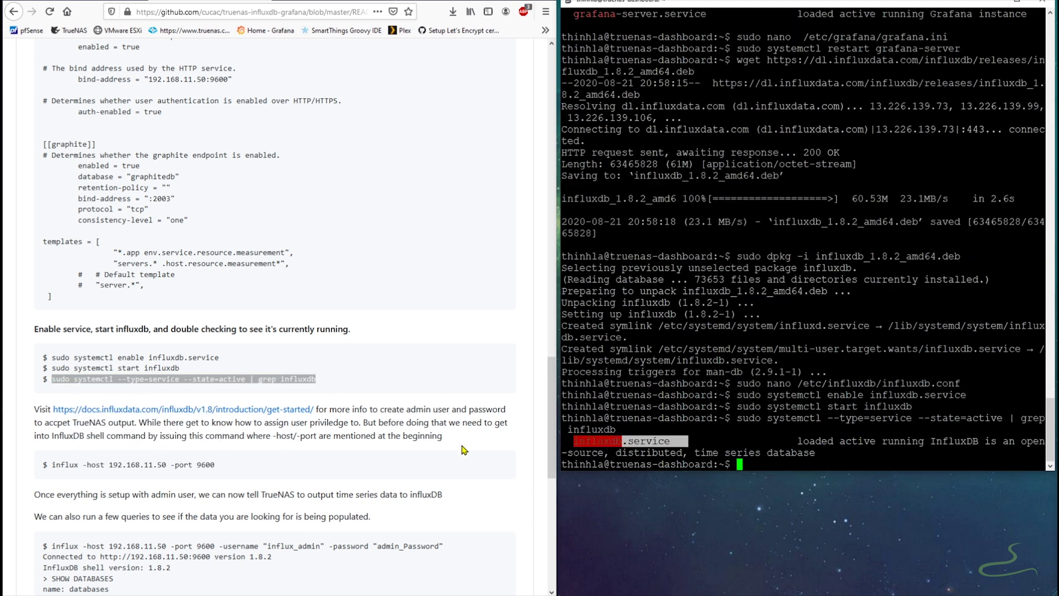
{"action": "scroll", "coordinate": [554, 496], "scroll_direction": "down", "scroll_amount": 1}
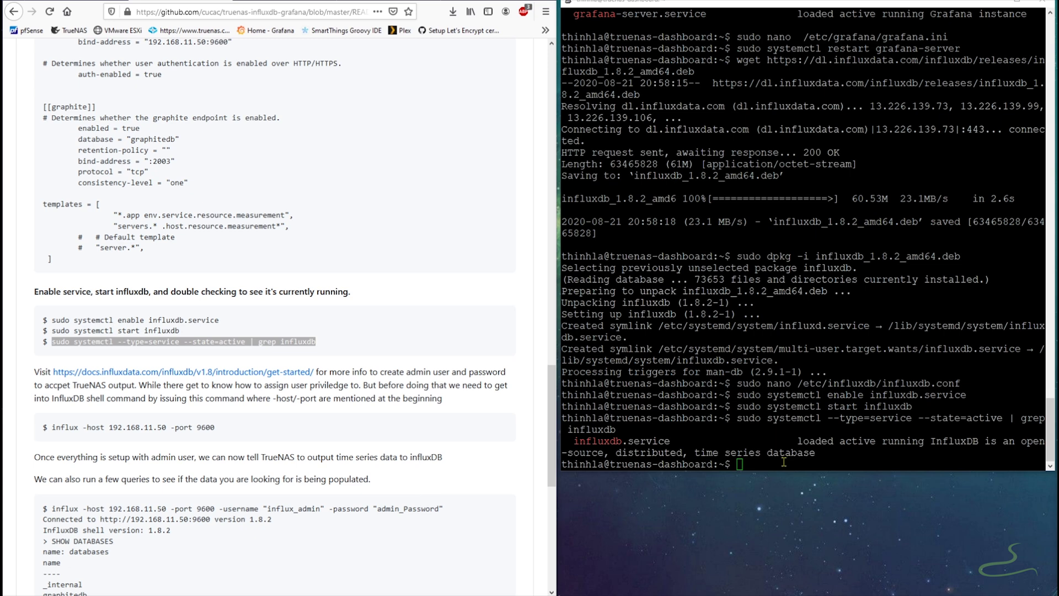
{"action": "right_click", "coordinate": [784, 462]}
{"action": "key", "text": "Left"}
{"action": "key", "text": "Left"}
{"action": "key", "text": "Left"}
{"action": "key", "text": "Left"}
{"action": "key", "text": "Left"}
{"action": "key", "text": "Left"}
{"action": "key", "text": "Left"}
{"action": "key", "text": "Left"}
{"action": "key", "text": "Left"}
{"action": "key", "text": "Left"}
{"action": "key", "text": "Left"}
{"action": "key", "text": "Left"}
{"action": "key", "text": "Left"}
{"action": "key", "text": "Left"}
{"action": "key", "text": "Left"}
{"action": "key", "text": "Left"}
{"action": "key", "text": "Left"}
{"action": "key", "text": "Left"}
{"action": "key", "text": "Left"}
{"action": "key", "text": "Left"}
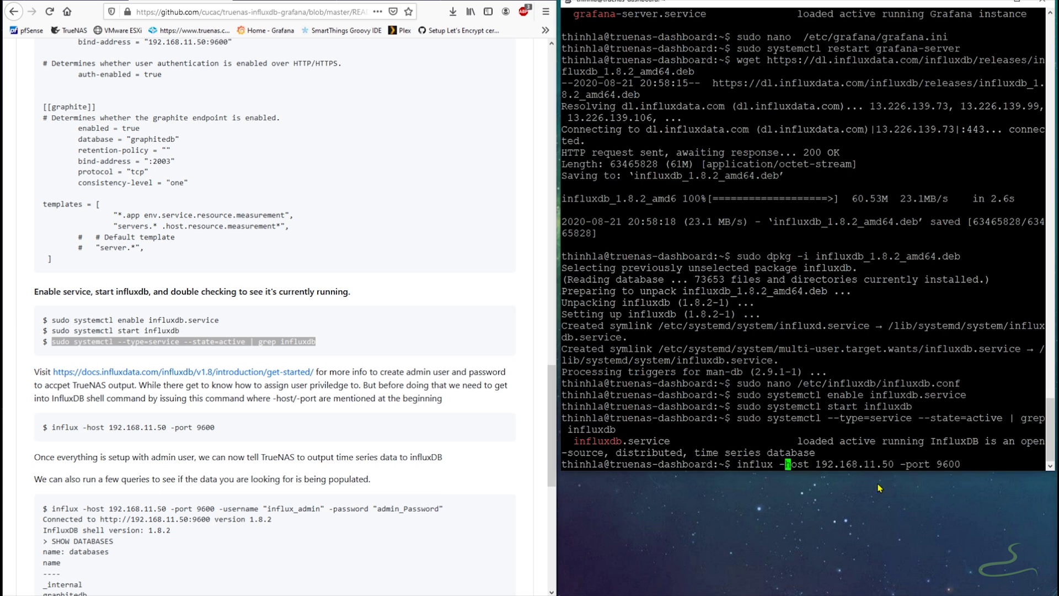
- Connect to the InfluxDB shell at host 192.168.11.50, port 9600
{"action": "key", "text": "Right"}
{"action": "key", "text": "Right"}
{"action": "key", "text": "Right"}
{"action": "key", "text": "Right"}
{"action": "key", "text": "Right"}
{"action": "key", "text": "Right"}
{"action": "key", "text": "Right"}
{"action": "key", "text": "Right"}
{"action": "key", "text": "Right"}
{"action": "key", "text": "Right"}
{"action": "key", "text": "Right"}
{"action": "key", "text": "Right"}
{"action": "key", "text": "Right"}
{"action": "key", "text": "Right"}
{"action": "key", "text": "Right"}
{"action": "key", "text": "Right"}
{"action": "key", "text": "Right"}
{"action": "key", "text": "Right"}
{"action": "key", "text": "Left"}
{"action": "key", "text": "Left"}
{"action": "key", "text": "Left"}
{"action": "key", "text": "Left"}
{"action": "key", "text": "Left"}
{"action": "key", "text": "Left"}
{"action": "key", "text": "Right"}
{"action": "key", "text": "Right"}
{"action": "key", "text": "Right"}
{"action": "key", "text": "Right"}
{"action": "key", "text": "Right"}
{"action": "key", "text": "Right"}
{"action": "key", "text": "Right"}
{"action": "key", "text": "Right"}
{"action": "key", "text": "Right"}
{"action": "key", "text": "Right"}
{"action": "key", "text": "Right"}
{"action": "key", "text": "Right"}
{"action": "key", "text": "Right"}
{"action": "key", "text": "Right"}
{"action": "key", "text": "Right"}
{"action": "key", "text": "Right"}
{"action": "key", "text": "Right"}
{"action": "key", "text": "Return"}
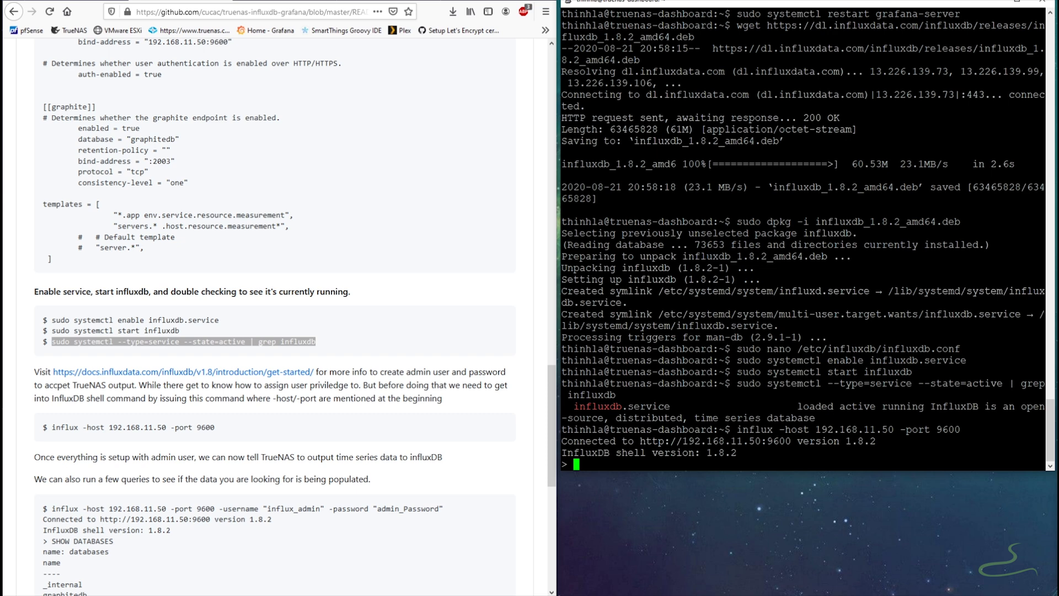
- Create user influx_admin with a password and all privileges, then exit the shell
{"action": "type", "text": "CREATE USER"}
{"action": "scroll", "coordinate": [386, 319], "scroll_direction": "up", "scroll_amount": 10}
{"action": "scroll", "coordinate": [386, 319], "scroll_direction": "up", "scroll_amount": 5}
{"action": "type", "text": "influx_admin"}
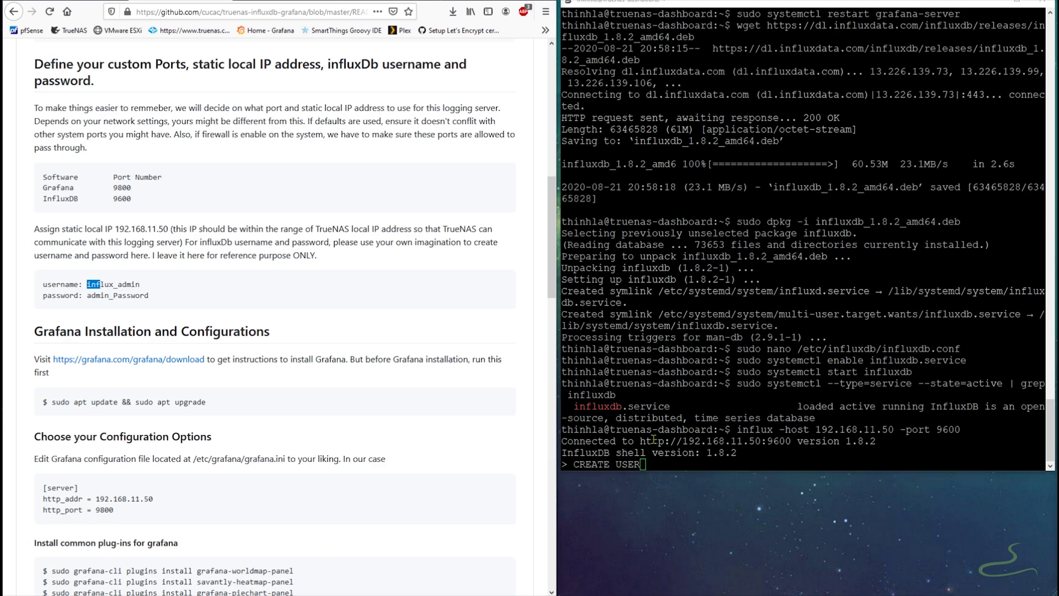
{"action": "type", "text": " WITH "}
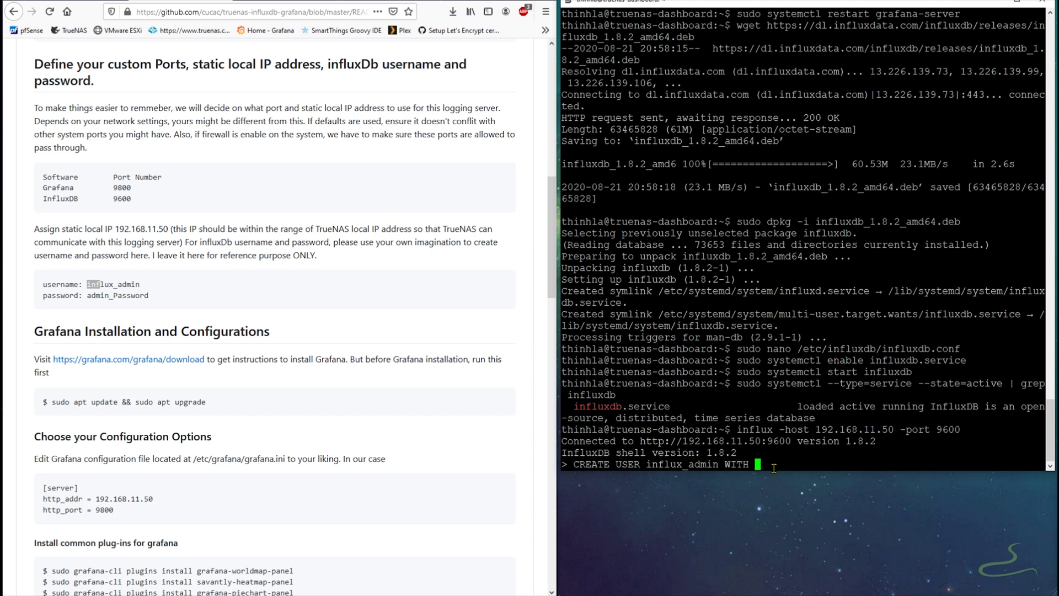
{"action": "type", "text": "PASSWORD 'admin_Password' "}
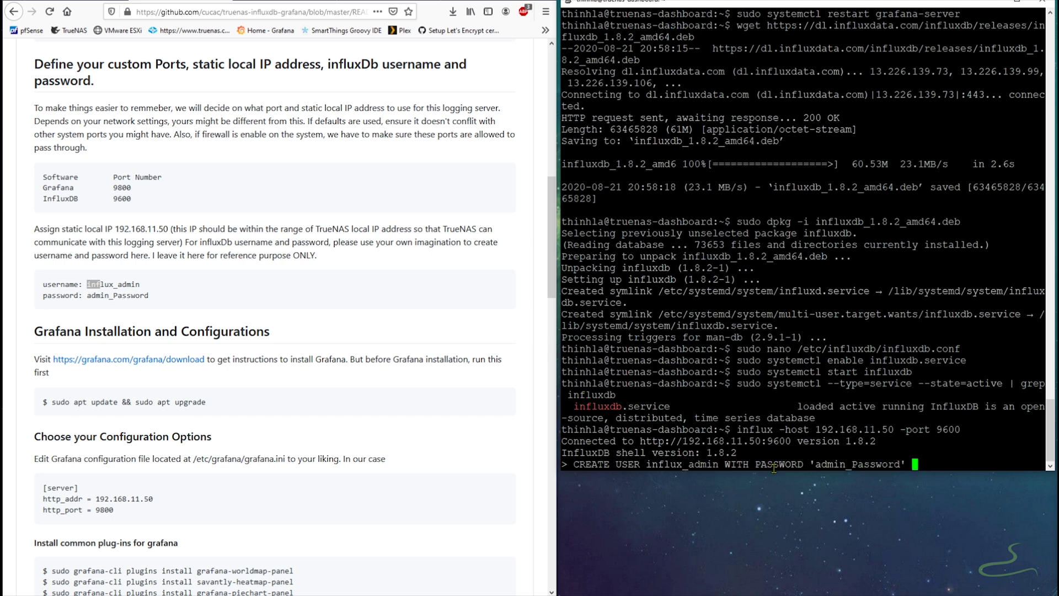
{"action": "type", "text": "WITH ALL PRE"}
{"action": "type", "text": "VILEGES"}
{"action": "key", "text": "Return"}
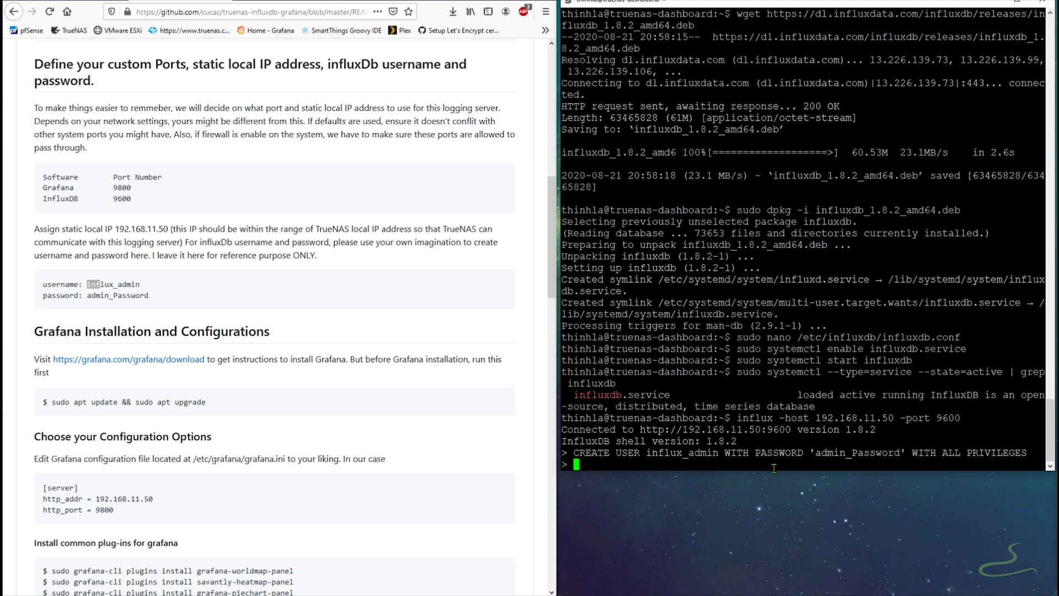
{"action": "type", "text": "exit"}
{"action": "key", "text": "Return"}
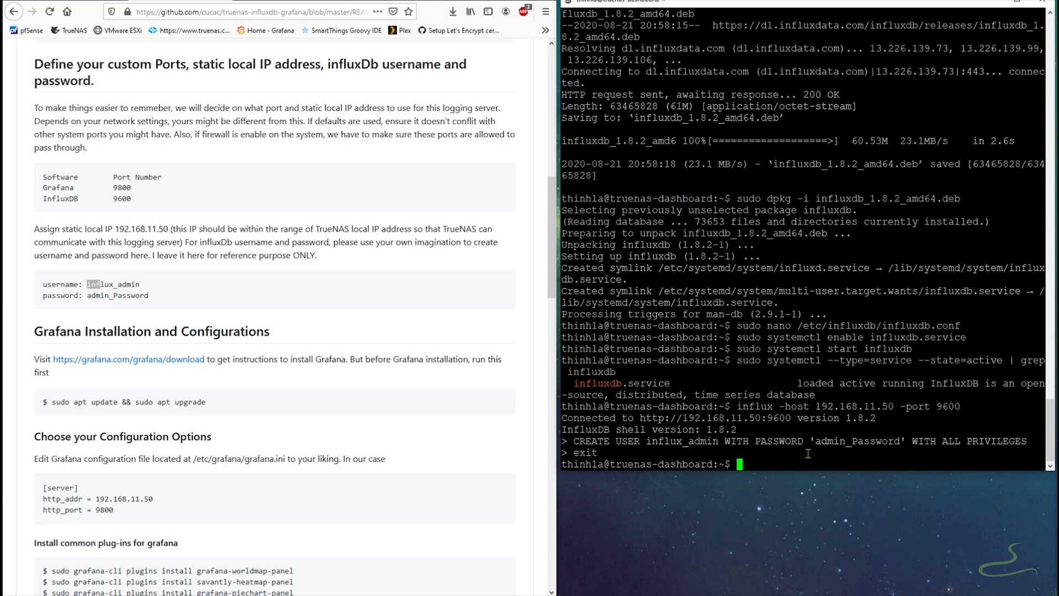
- Reconnect to InfluxDB, adding the influx_admin username and its password to the connect command
{"action": "key", "text": "Up"}
{"action": "type", "text": "-u"}
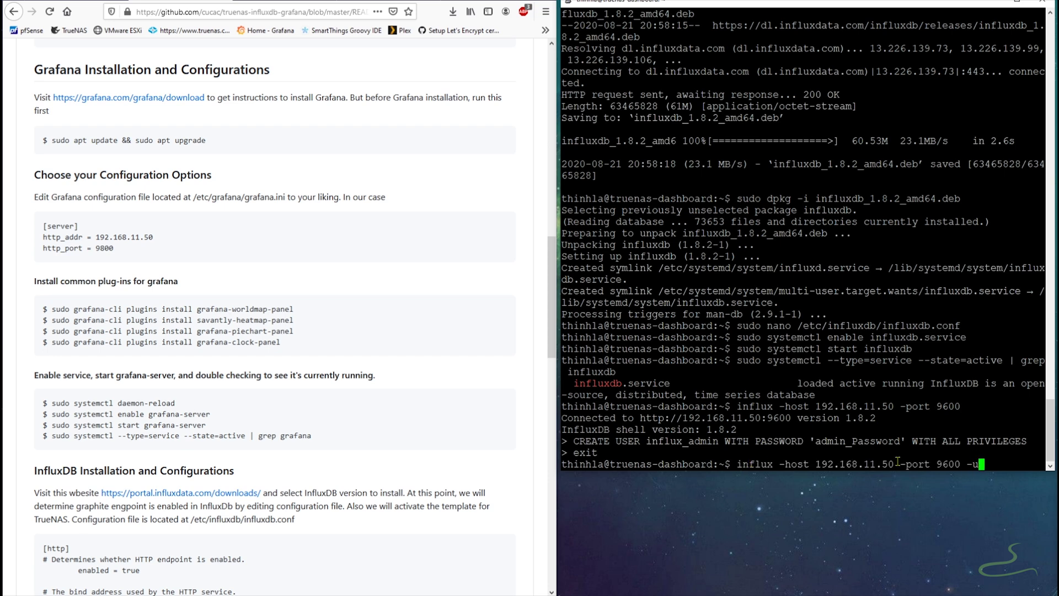
{"action": "type", "text": "sername \"in"}
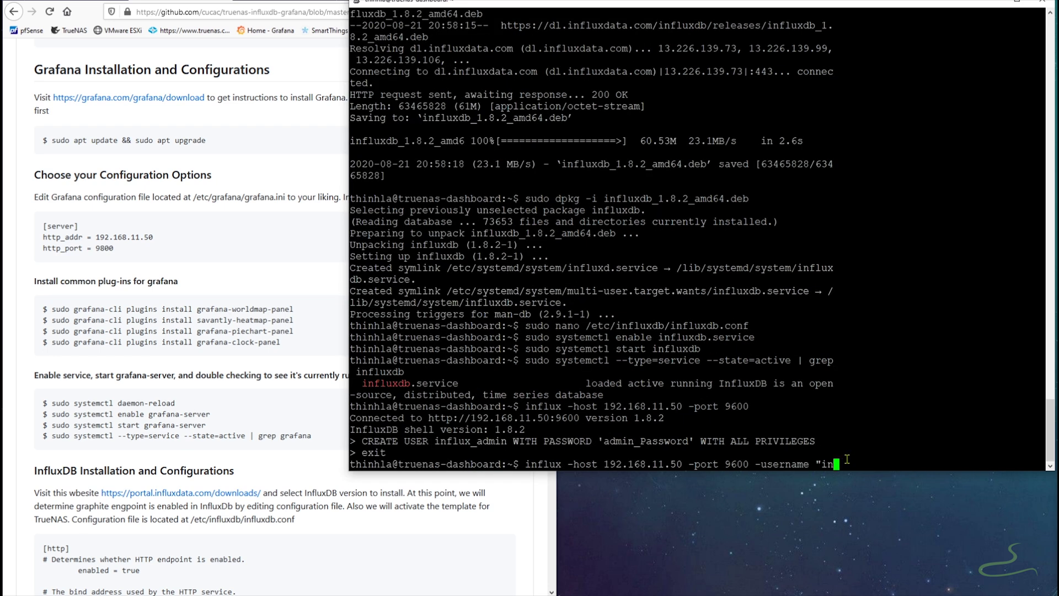
{"action": "type", "text": "flux_admin\" -password \"admin_Password\""}
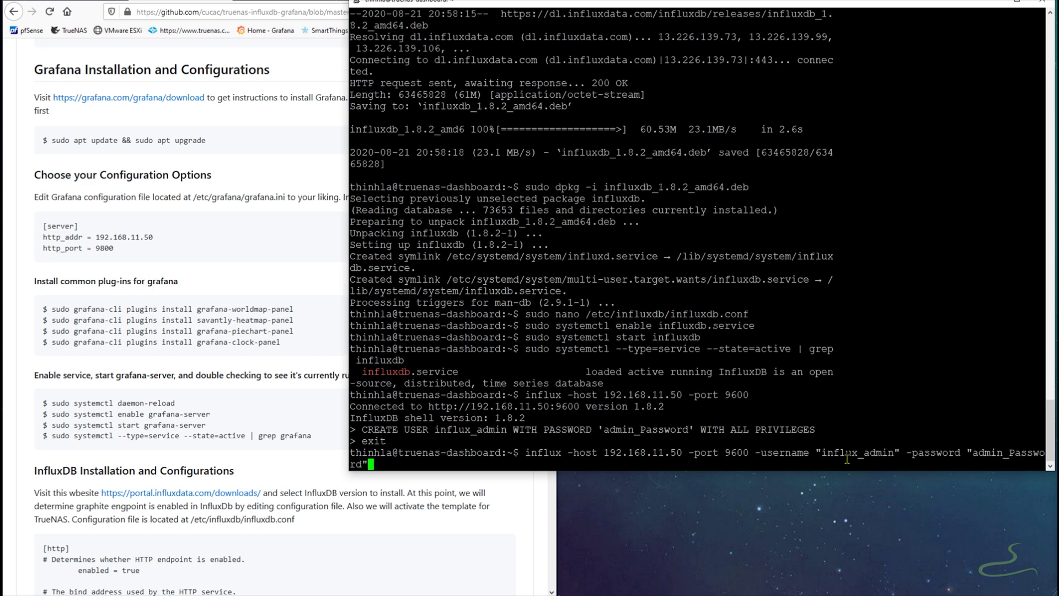
{"action": "key", "text": "Return"}
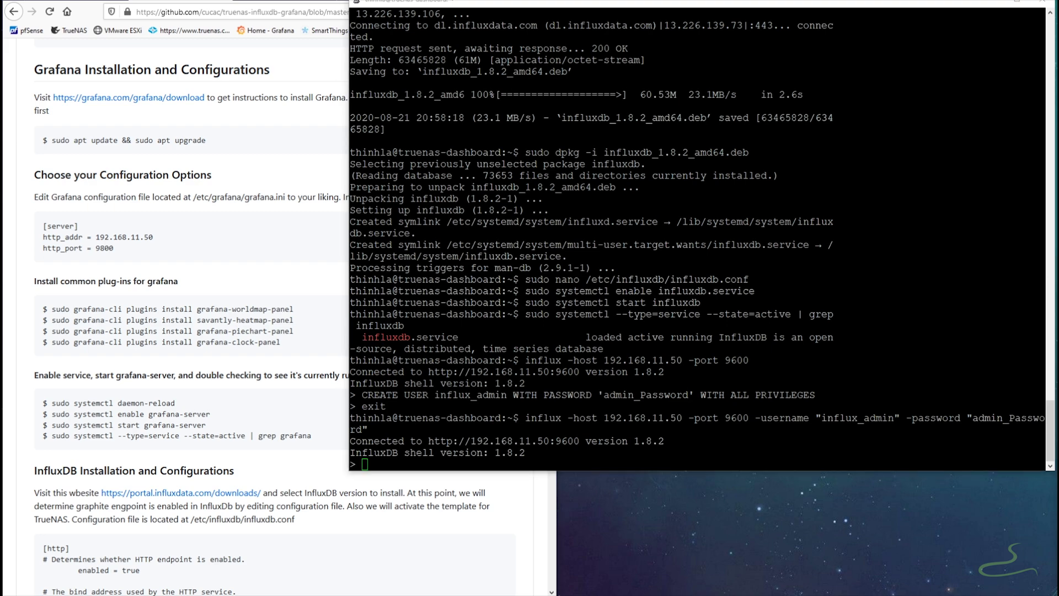
- Run 'Show databases', which lists only _internal
{"action": "left_click_drag", "start_coordinate": [348, 300], "coordinate": [558, 300]}
{"action": "scroll", "coordinate": [322, 387], "scroll_direction": "down", "scroll_amount": 15}
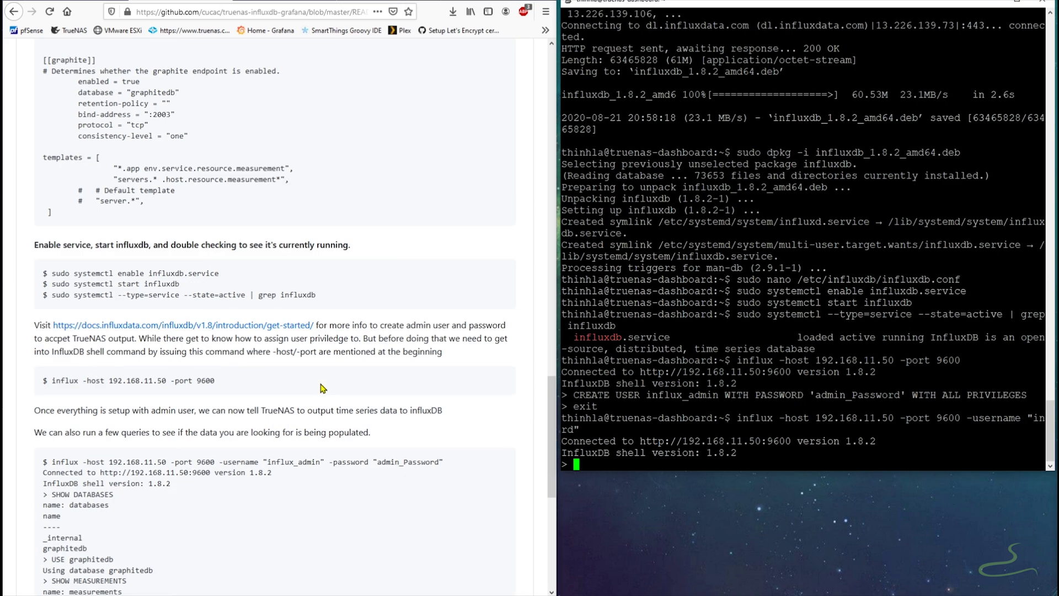
{"action": "scroll", "coordinate": [322, 387], "scroll_direction": "up", "scroll_amount": 2}
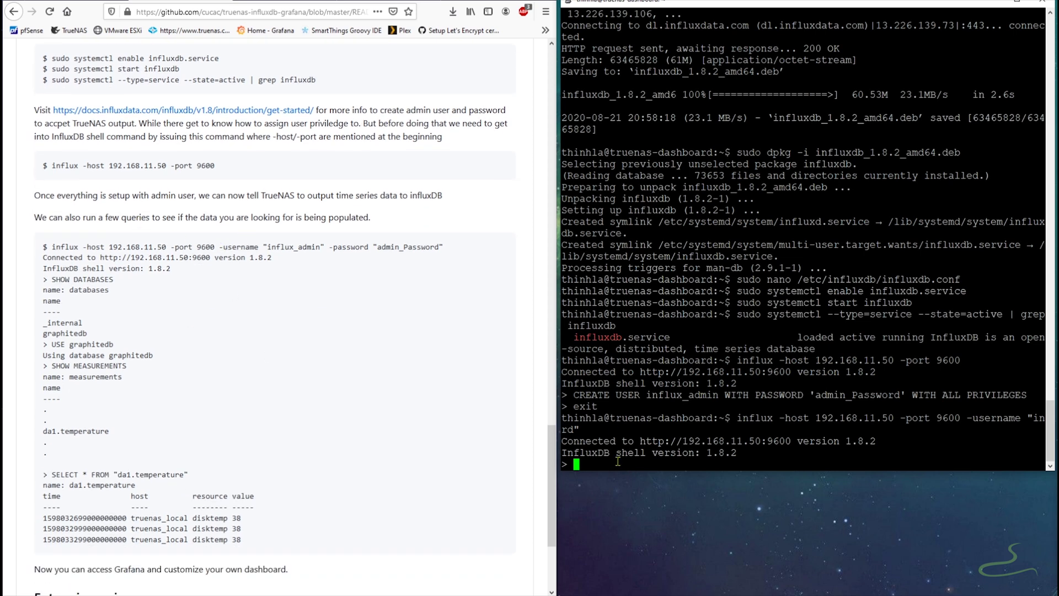
{"action": "type", "text": "Show databases"}
{"action": "key", "text": "Return"}
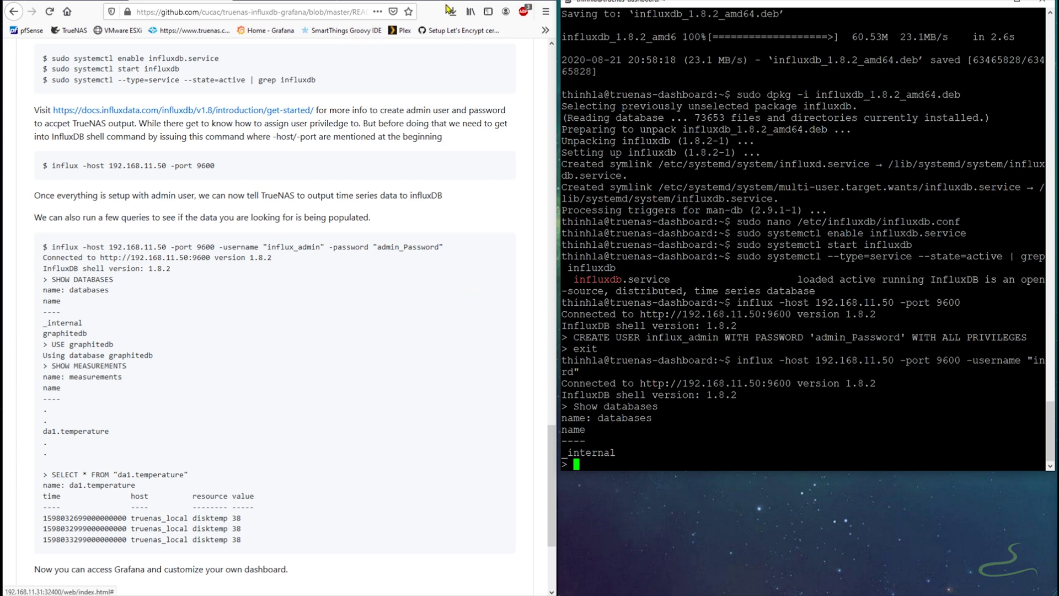
{"action": "key", "text": "ctrl+t"}
- Log into TrueNAS and save System > Reporting with Remote Graphite Server Hostname 192.168.11.50
{"action": "left_click", "coordinate": [69, 31]}
{"action": "key", "text": "Return"}
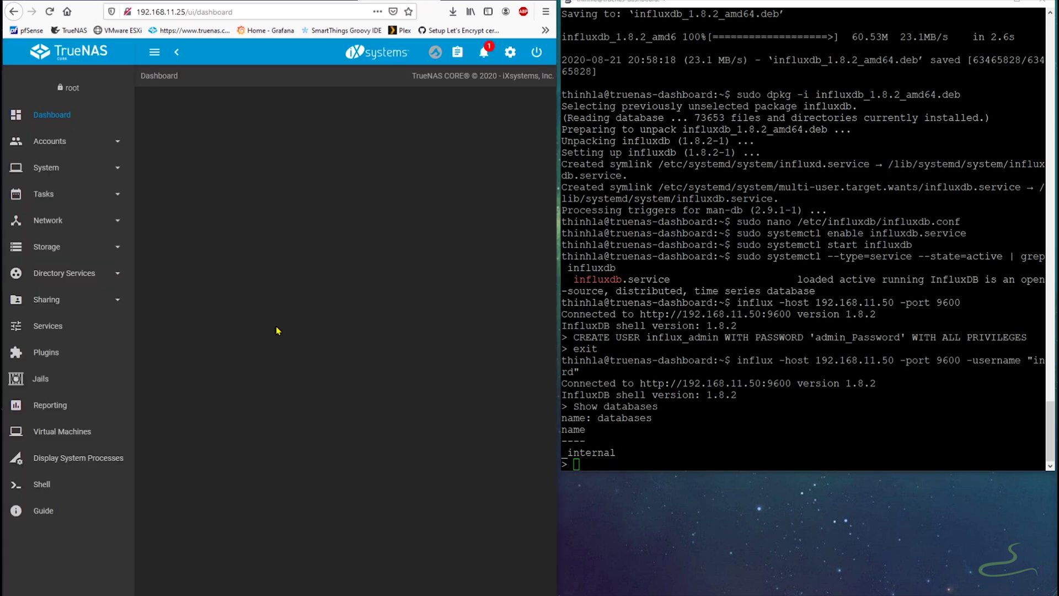
{"action": "left_click", "coordinate": [47, 177]}
{"action": "left_click", "coordinate": [50, 361]}
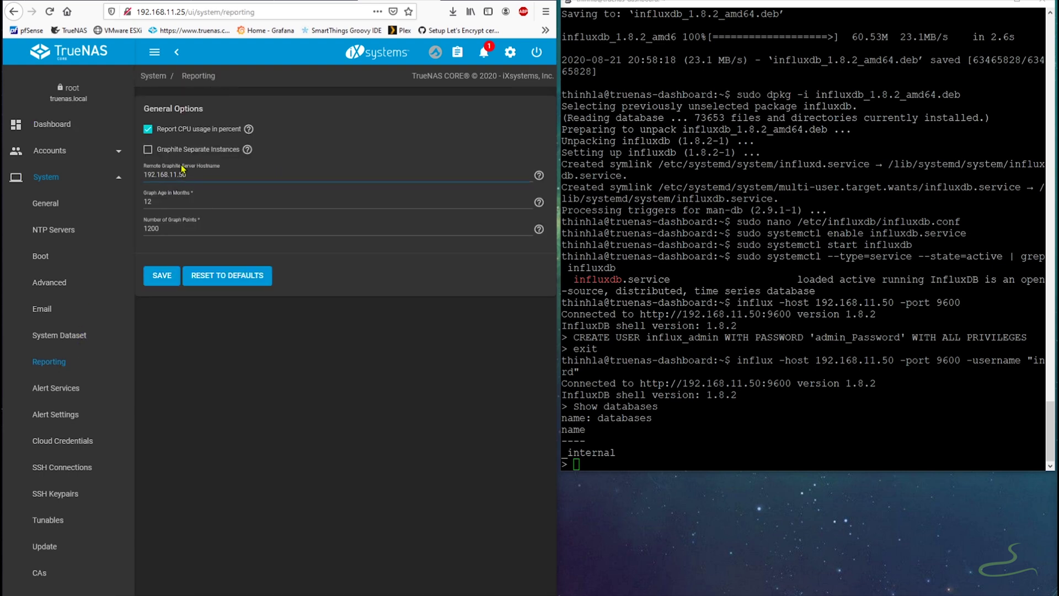
{"action": "left_click", "coordinate": [161, 275]}
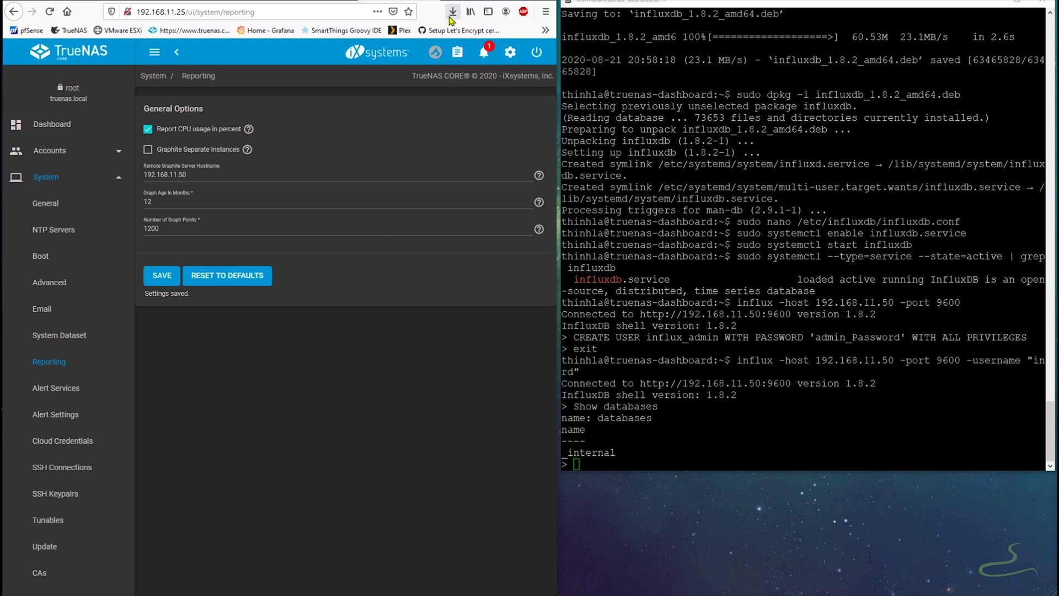
{"action": "left_click", "coordinate": [433, 2]}
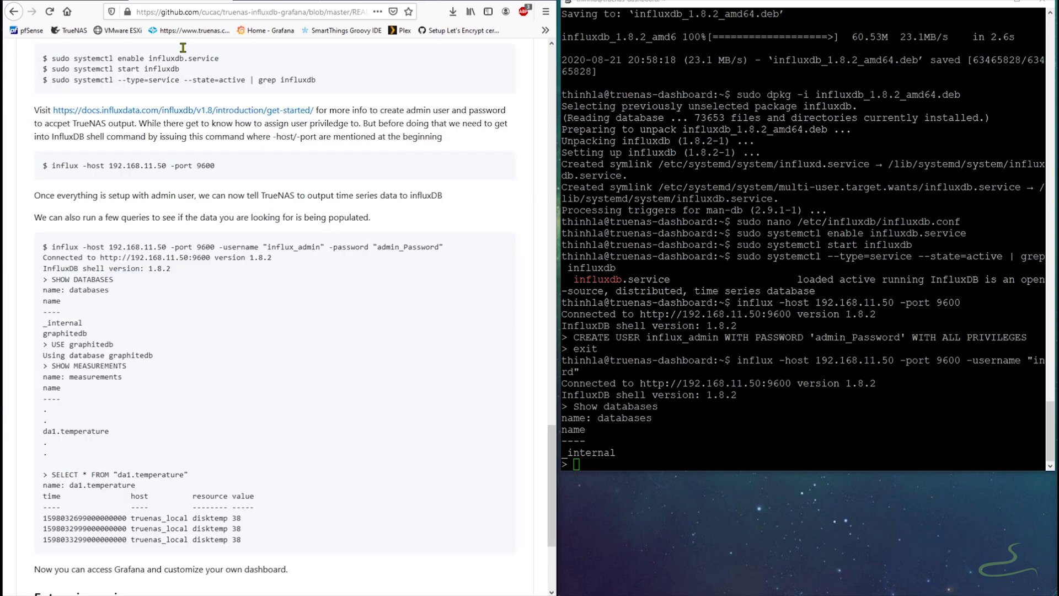
- Rerun 'Show databases' to confirm graphitedb now exists
{"action": "left_click", "coordinate": [611, 460]}
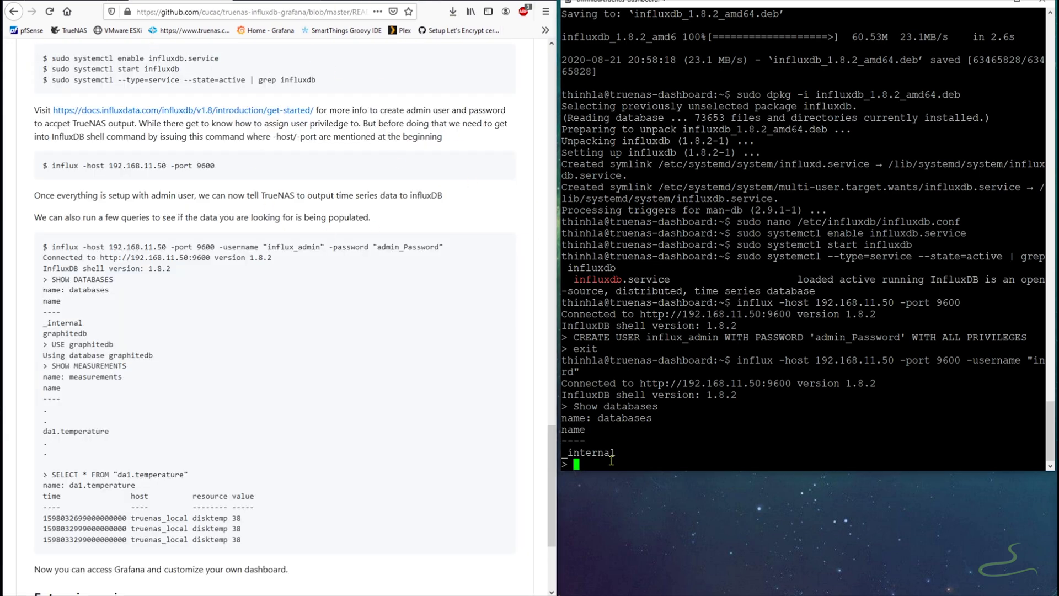
{"action": "key", "text": "Up"}
{"action": "key", "text": "Return"}
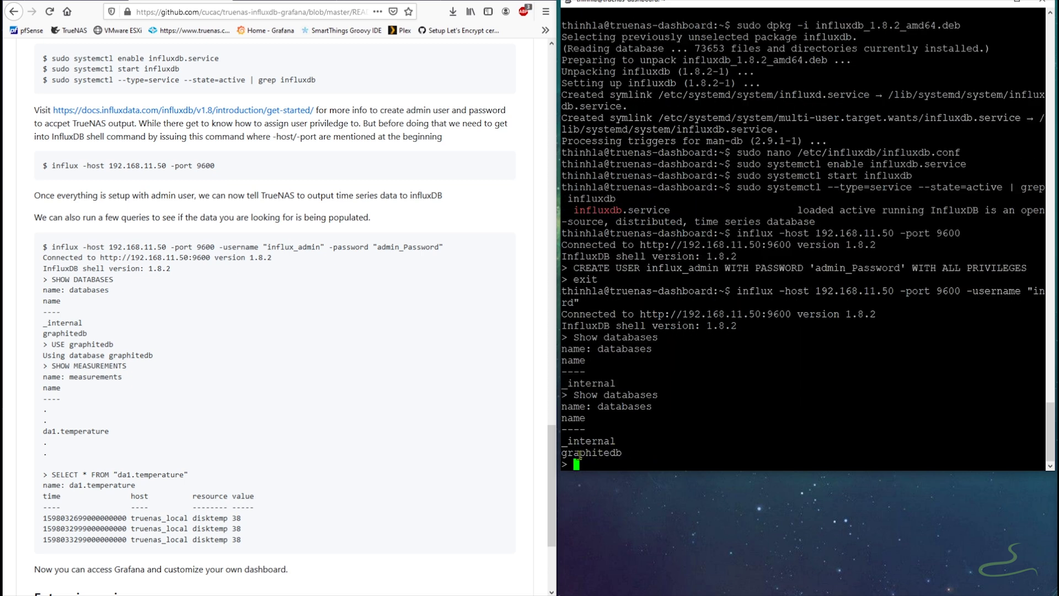
- Switch the influx shell to the graphitedb database with 'use graphitedb'
{"action": "left_click", "coordinate": [554, 451]}
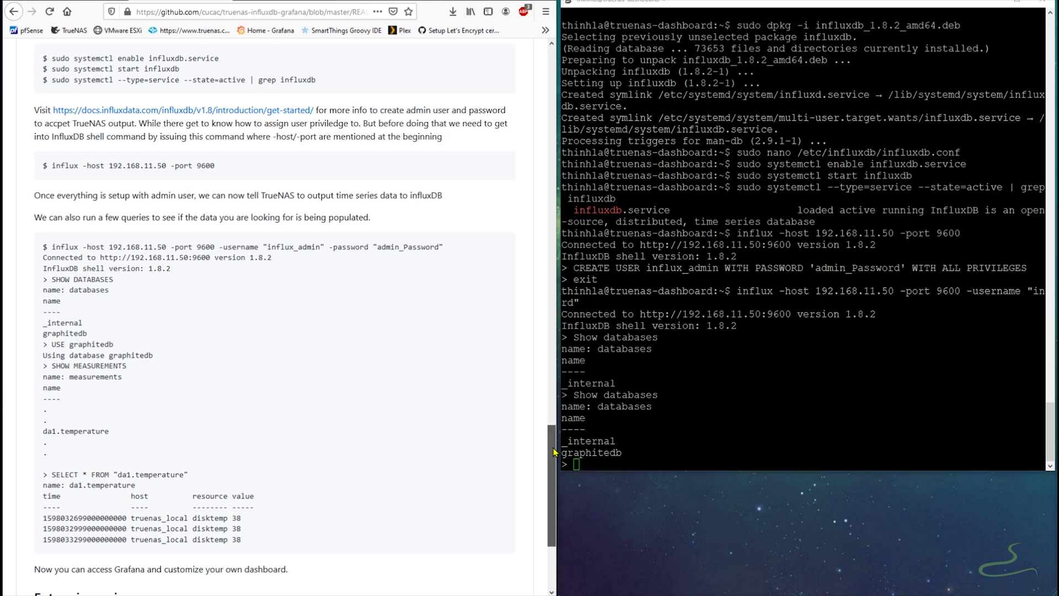
{"action": "left_click_drag", "start_coordinate": [554, 451], "coordinate": [545, 365]}
{"action": "scroll", "coordinate": [545, 366], "scroll_direction": "down", "scroll_amount": 2}
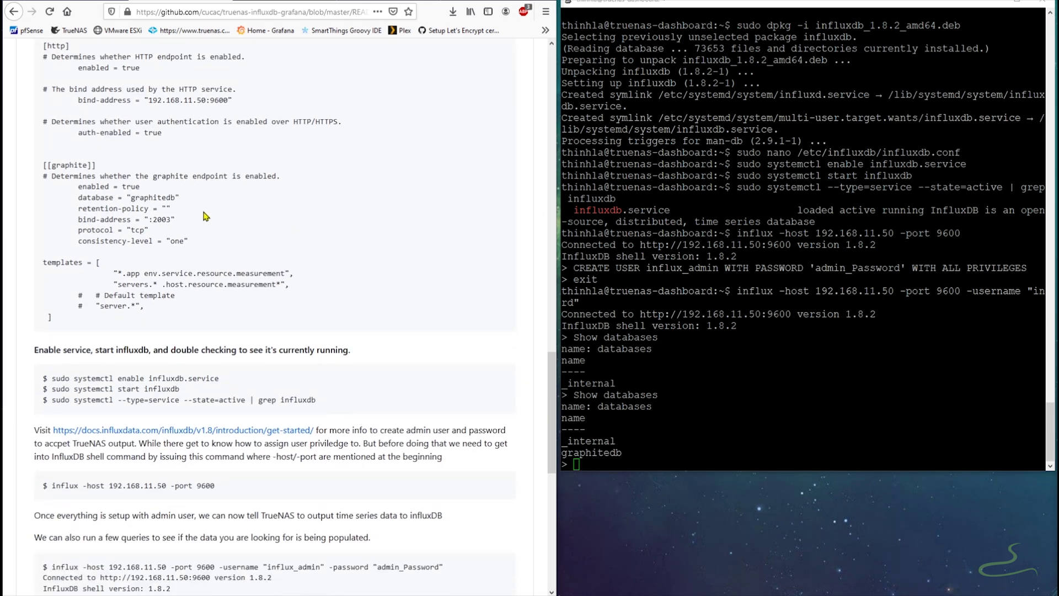
{"action": "left_click_drag", "start_coordinate": [179, 196], "coordinate": [117, 198]}
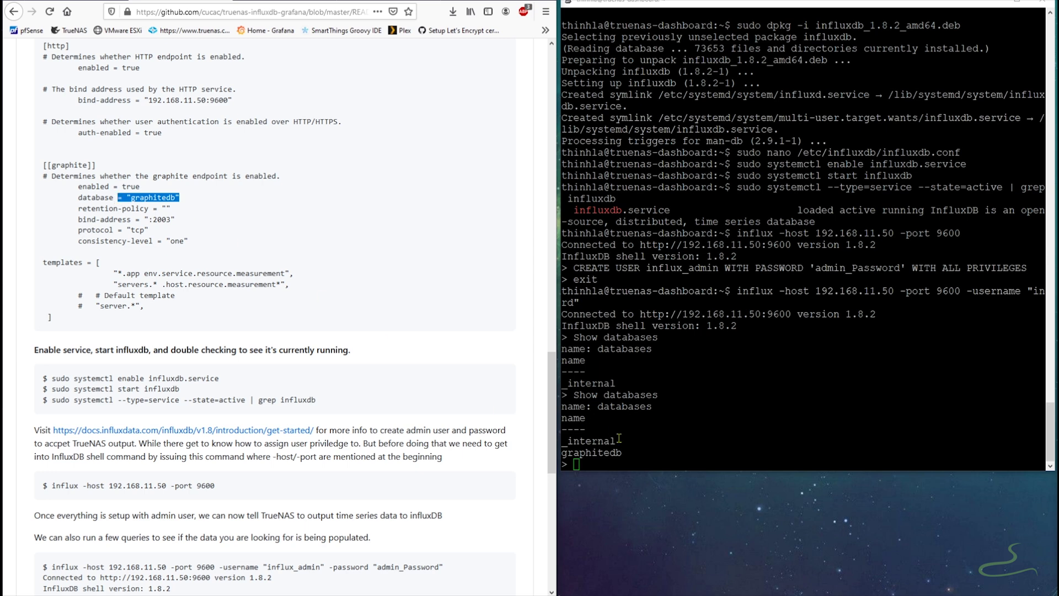
{"action": "left_click", "coordinate": [619, 462]}
{"action": "scroll", "coordinate": [398, 419], "scroll_direction": "down", "scroll_amount": 8}
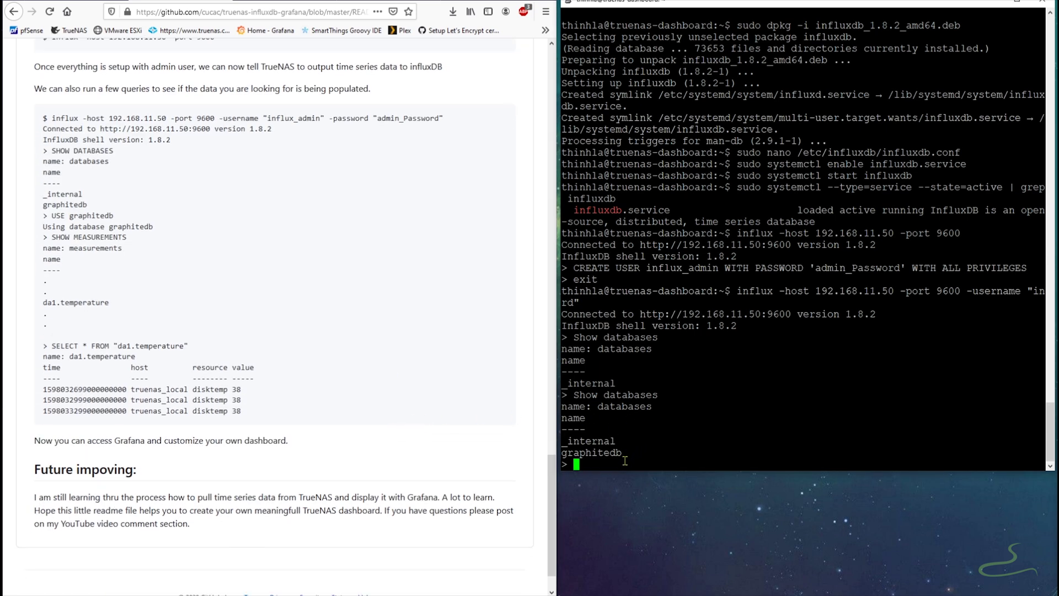
{"action": "type", "text": "use"}
{"action": "right_click", "coordinate": [672, 462]}
{"action": "key", "text": "BackSpace"}
{"action": "key", "text": "BackSpace"}
{"action": "key", "text": "BackSpace"}
{"action": "key", "text": "BackSpace"}
{"action": "key", "text": "BackSpace"}
{"action": "key", "text": "BackSpace"}
{"action": "key", "text": "BackSpace"}
{"action": "key", "text": "BackSpace"}
{"action": "key", "text": "BackSpace"}
{"action": "key", "text": "BackSpace"}
{"action": "key", "text": "BackSpace"}
{"action": "key", "text": "BackSpace"}
{"action": "key", "text": "BackSpace"}
{"action": "key", "text": "BackSpace"}
{"action": "key", "text": "BackSpace"}
{"action": "key", "text": "BackSpace"}
{"action": "key", "text": "BackSpace"}
{"action": "key", "text": "BackSpace"}
{"action": "key", "text": "BackSpace"}
{"action": "key", "text": "BackSpace"}
{"action": "type", "text": "graphitedb"}
{"action": "key", "text": "Return"}
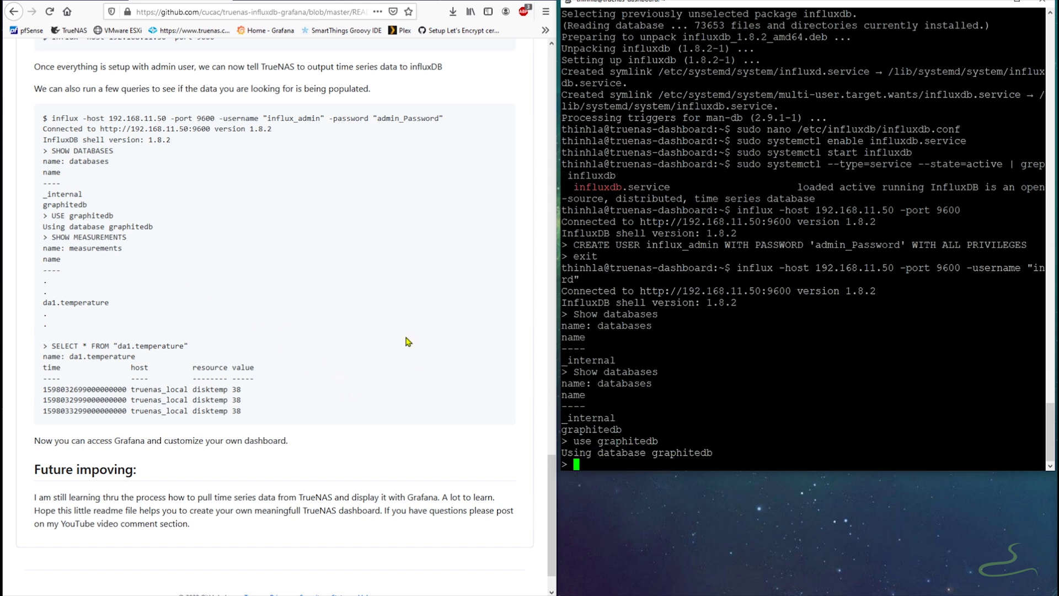
- Copy SHOW MEASUREMENTS from the README and run it in the influx shell, clearing the stray pastes
{"action": "left_click_drag", "start_coordinate": [51, 237], "coordinate": [126, 237]}
{"action": "right_click", "coordinate": [72, 237]}
{"action": "left_click", "coordinate": [93, 244]}
{"action": "right_click", "coordinate": [604, 465]}
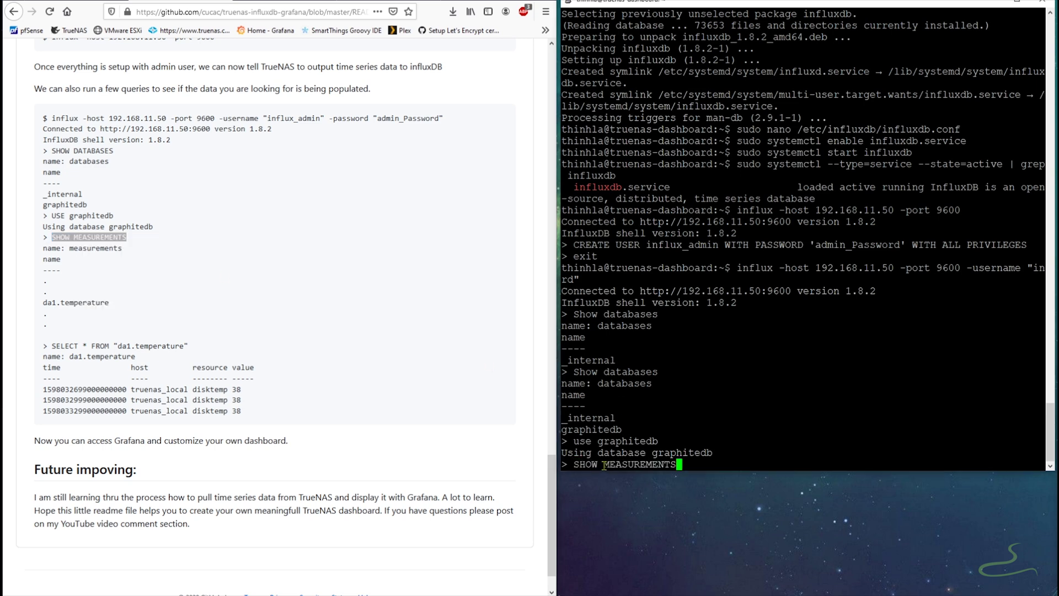
{"action": "key", "text": "Return"}
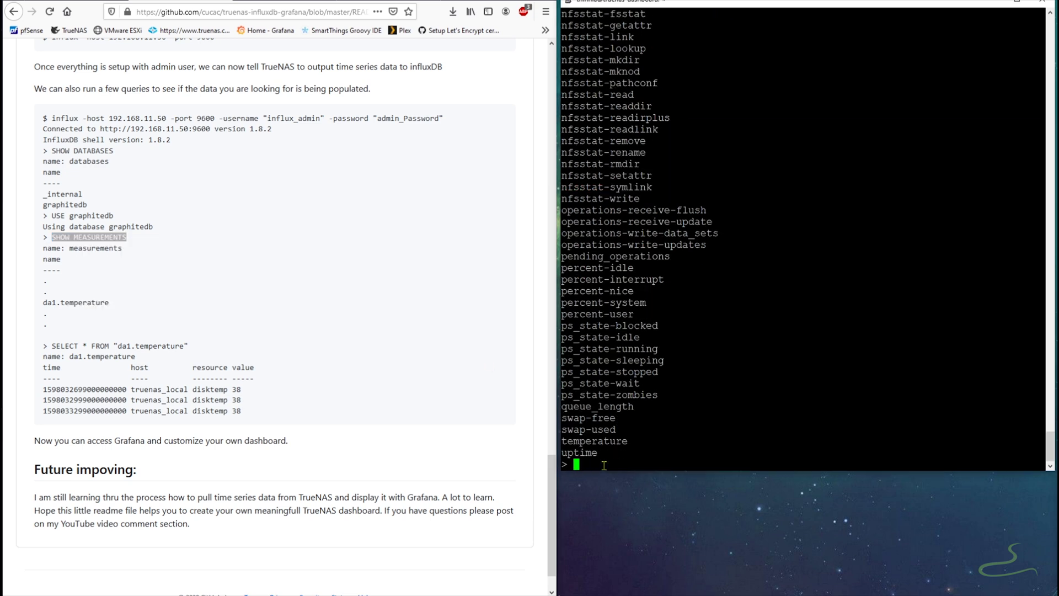
{"action": "right_click", "coordinate": [604, 465]}
{"action": "key", "text": "BackSpace"}
{"action": "key", "text": "BackSpace"}
{"action": "key", "text": "BackSpace"}
{"action": "key", "text": "BackSpace"}
{"action": "key", "text": "BackSpace"}
{"action": "key", "text": "BackSpace"}
{"action": "key", "text": "BackSpace"}
{"action": "key", "text": "BackSpace"}
{"action": "key", "text": "BackSpace"}
{"action": "key", "text": "BackSpace"}
{"action": "key", "text": "BackSpace"}
{"action": "key", "text": "BackSpace"}
{"action": "key", "text": "BackSpace"}
{"action": "key", "text": "BackSpace"}
{"action": "key", "text": "BackSpace"}
{"action": "key", "text": "BackSpace"}
{"action": "key", "text": "BackSpace"}
{"action": "right_click", "coordinate": [614, 282]}
{"action": "key", "text": "ctrl+u"}
{"action": "mouse_move", "coordinate": [1051, 449]}
{"action": "left_mouse_down"}
{"action": "mouse_move", "coordinate": [1054, 267]}
{"action": "mouse_move", "coordinate": [1050, 463]}
{"action": "left_mouse_up"}
- Run SELECT * FROM "da1.temperature", which returns a disktemp value of 38
{"action": "left_click_drag", "start_coordinate": [51, 345], "coordinate": [188, 345]}
{"action": "right_click", "coordinate": [188, 345]}
{"action": "left_click", "coordinate": [97, 359]}
{"action": "right_click", "coordinate": [772, 469]}
{"action": "key", "text": "Return"}
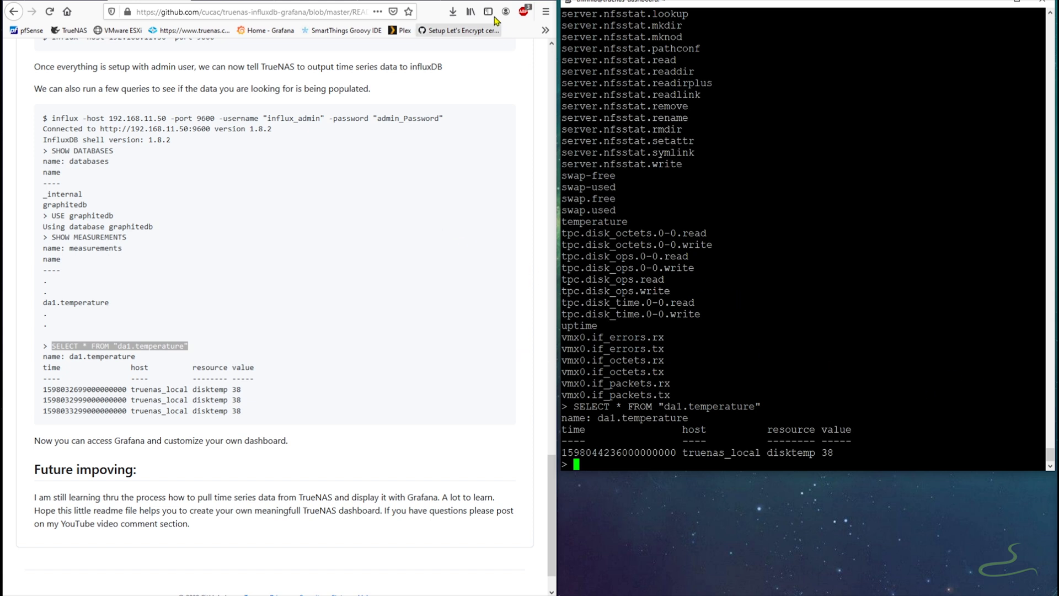
{"action": "key", "text": "ctrl+t"}
- Log in to Grafana at 192.168.11.50:9800 with the default admin credentials
{"action": "left_click", "coordinate": [216, 13]}
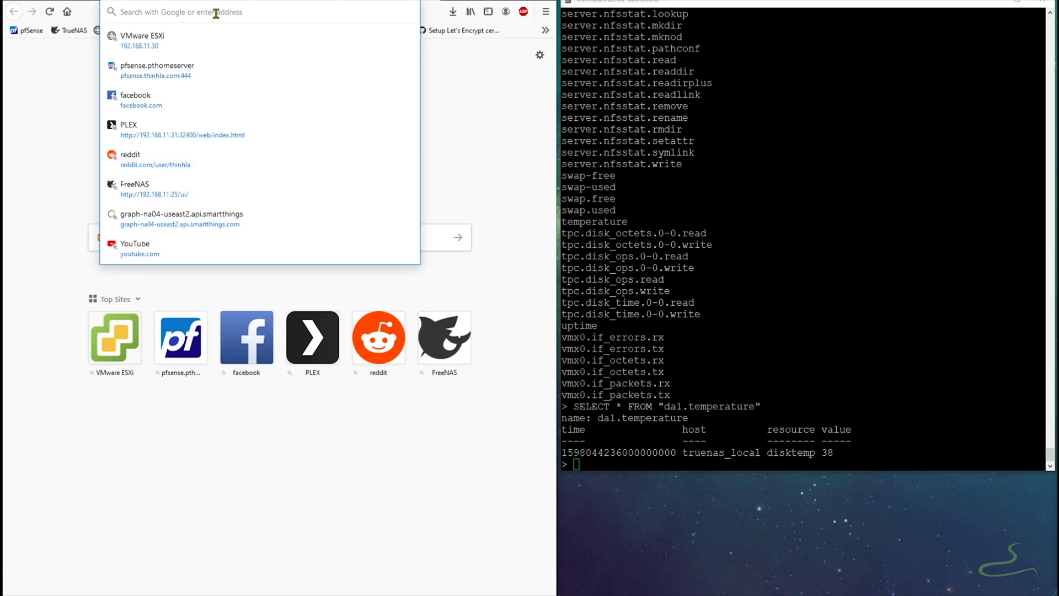
{"action": "type", "text": "192.168.11.50:9800/"}
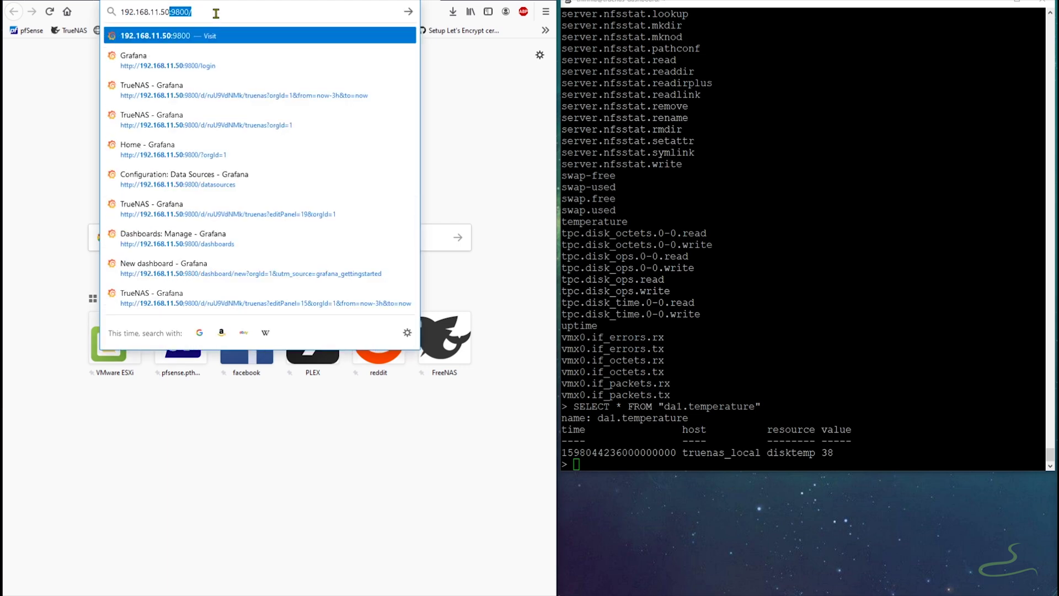
{"action": "key", "text": "Return"}
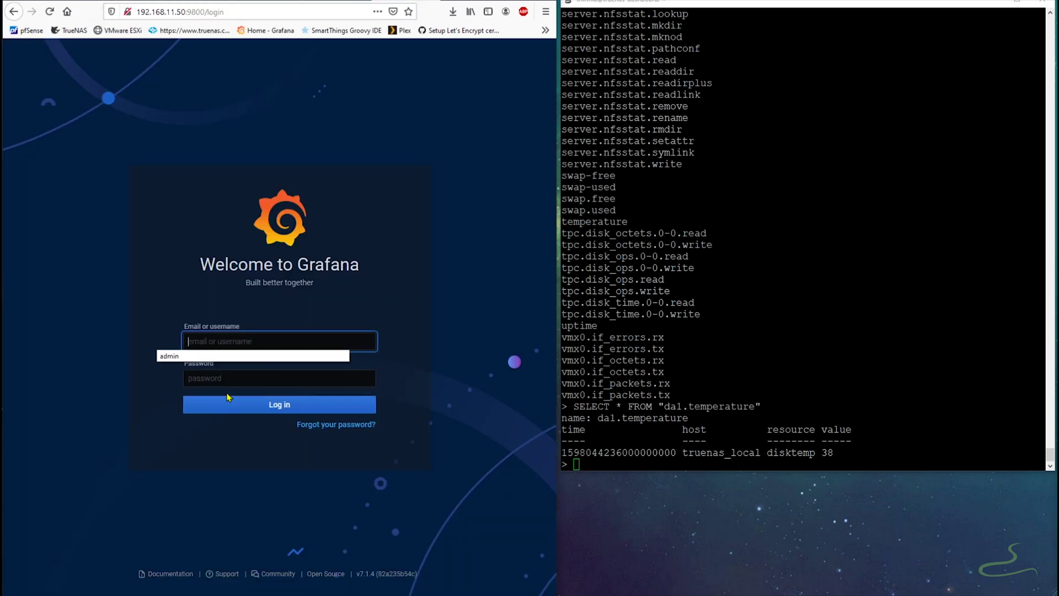
{"action": "type", "text": "admin"}
{"action": "key", "text": "Tab"}
{"action": "type", "text": "admin"}
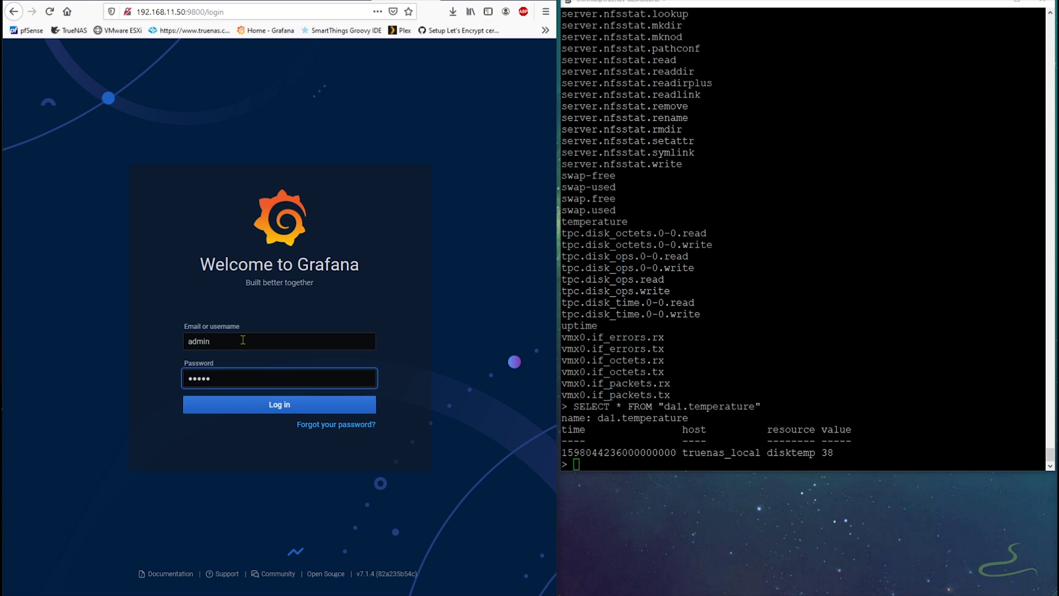
{"action": "left_click", "coordinate": [259, 406]}
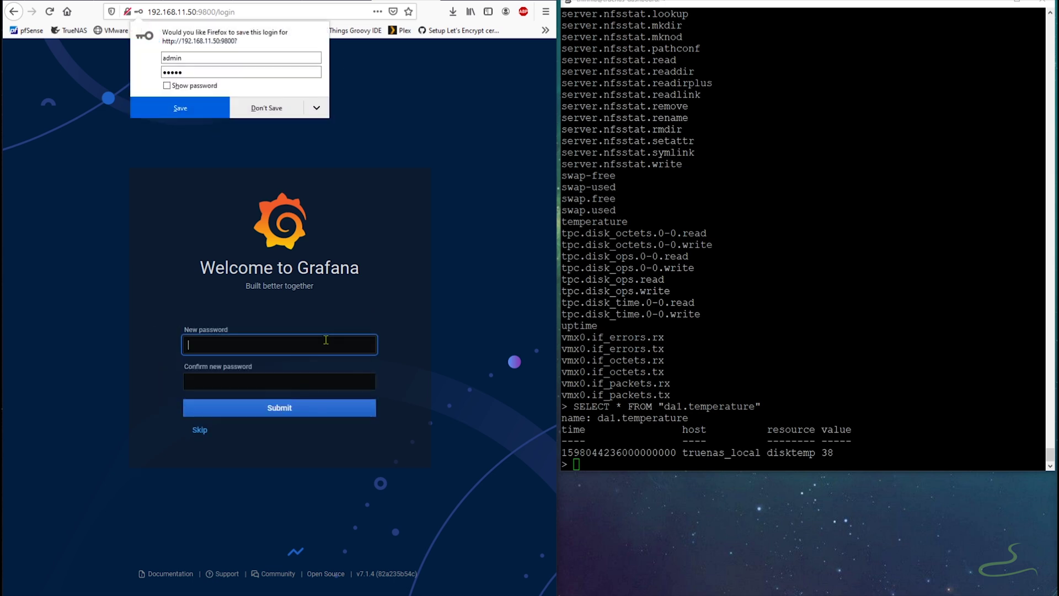
- Set and confirm a new admin password, declining Firefox's offer to save it
{"action": "type", "text": "grafana"}
{"action": "key", "text": "Tab"}
{"action": "type", "text": "grafana"}
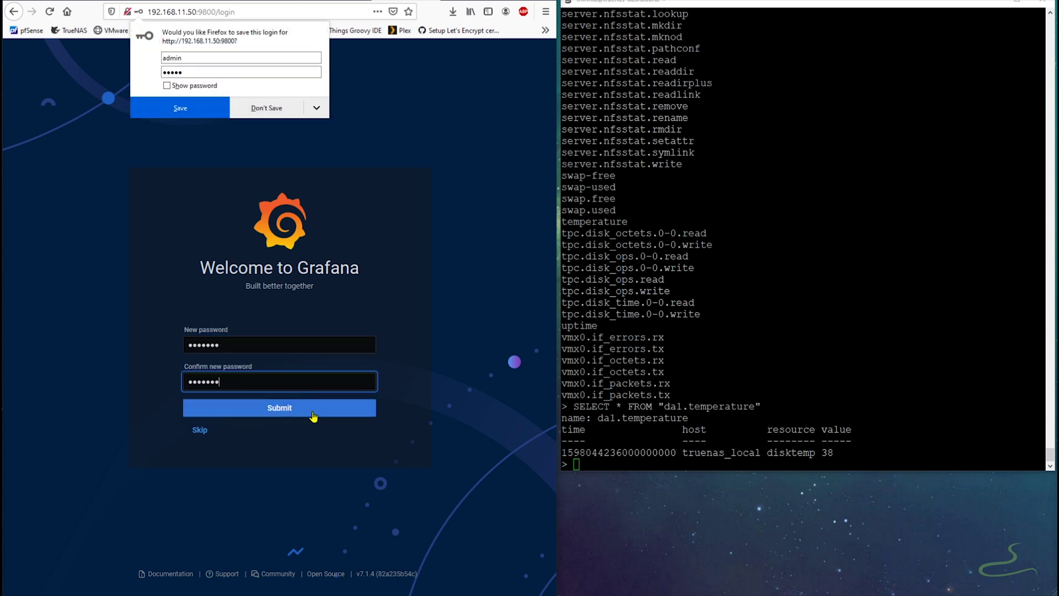
{"action": "left_click", "coordinate": [301, 410]}
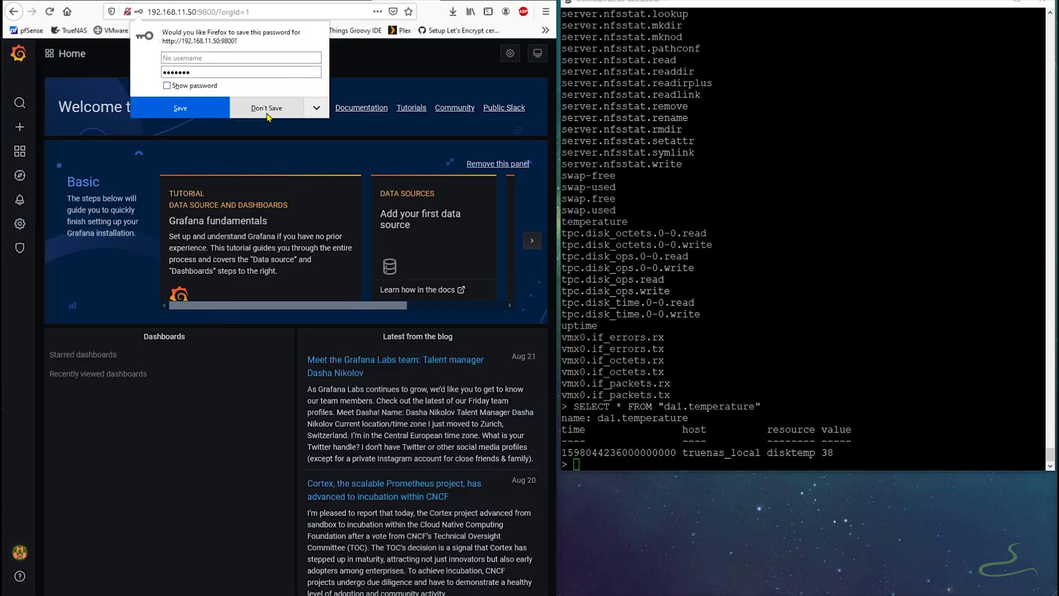
{"action": "key", "text": "Escape"}
{"action": "left_click", "coordinate": [1016, 2]}
- Add an InfluxDB data source named TrueNAS with URL 192.168.11.50:9600
{"action": "left_click_drag", "start_coordinate": [557, 234], "coordinate": [1054, 234]}
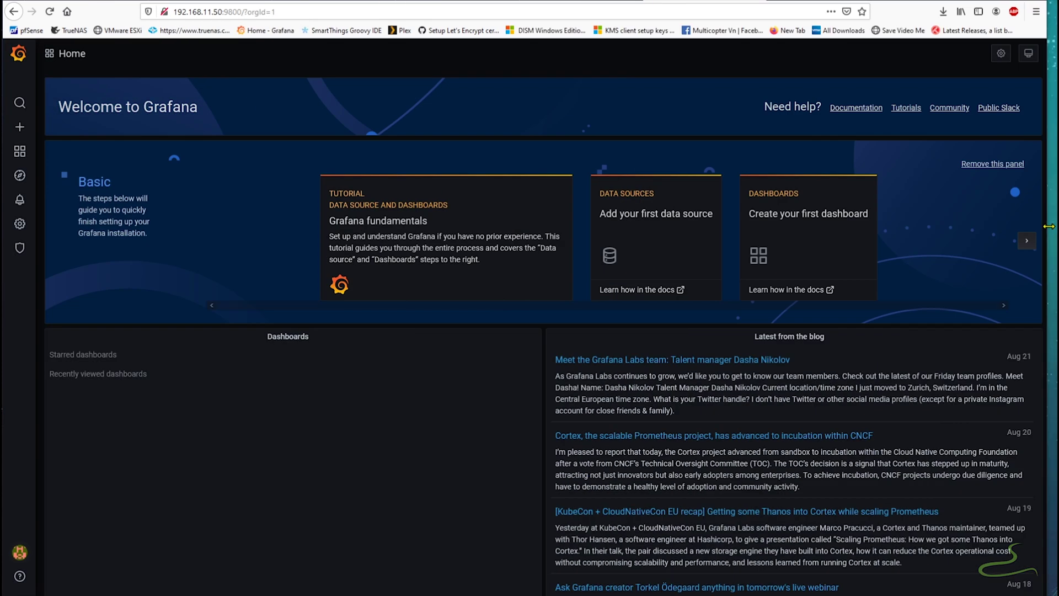
{"action": "left_click", "coordinate": [644, 227]}
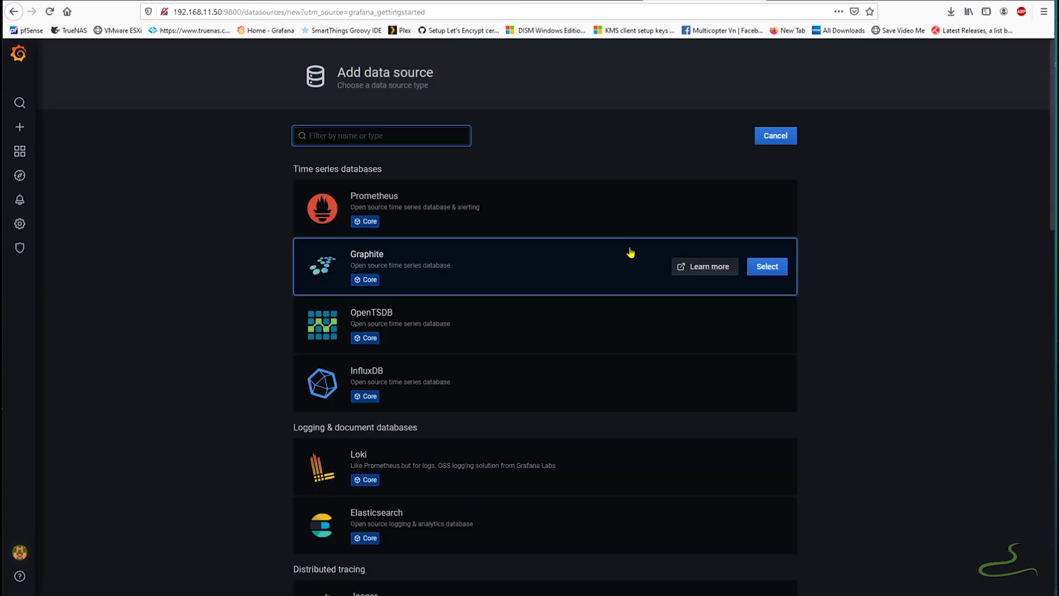
{"action": "left_click", "coordinate": [624, 378]}
{"action": "left_click", "coordinate": [435, 280]}
{"action": "type", "text": "htt"}
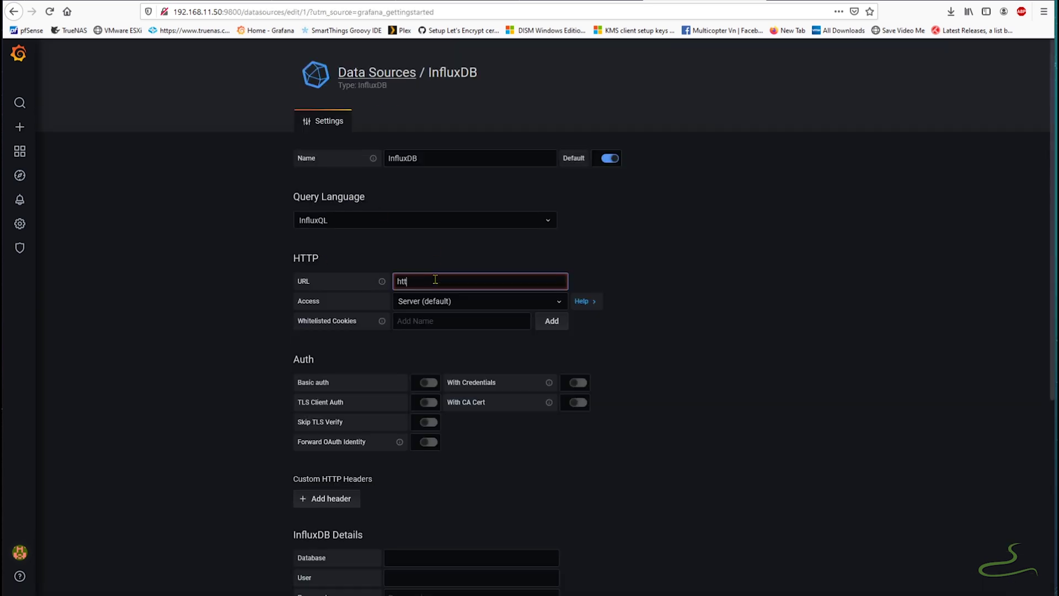
{"action": "type", "text": "p://10"}
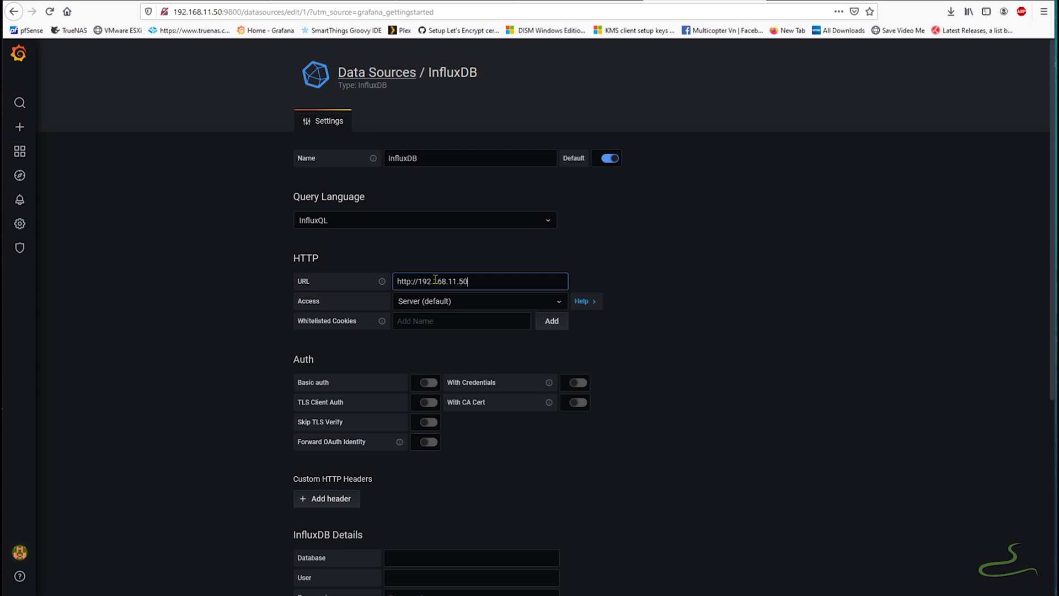
{"action": "double_click", "coordinate": [444, 159]}
{"action": "type", "text": "TrueNAS"}
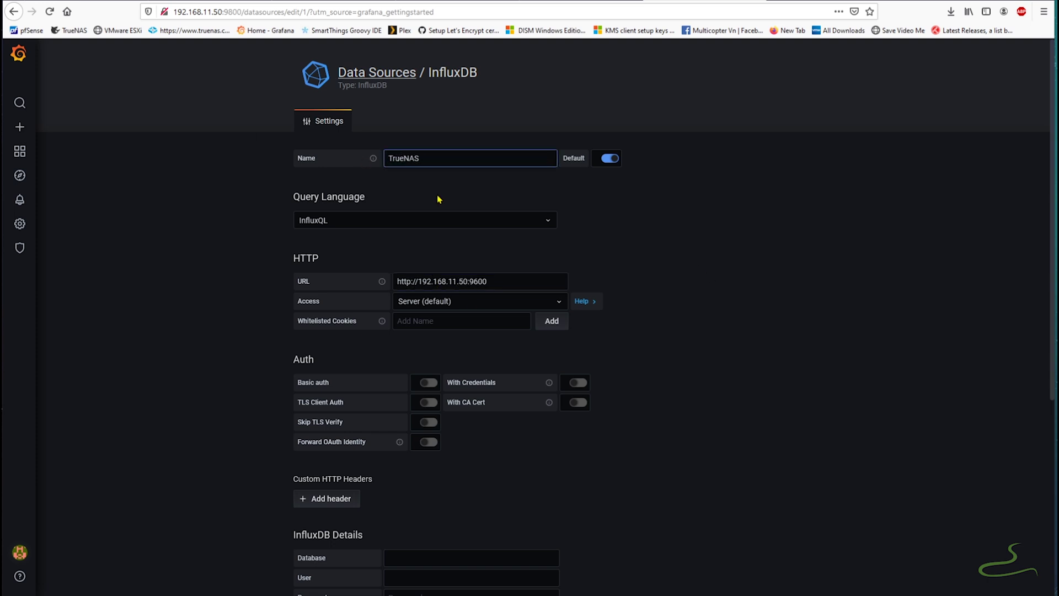
{"action": "scroll", "coordinate": [386, 386], "scroll_direction": "down", "scroll_amount": 2}
- Enter the graphitedb InfluxDB user and password, save and test the data source, then return Home
{"action": "left_click", "coordinate": [417, 444]}
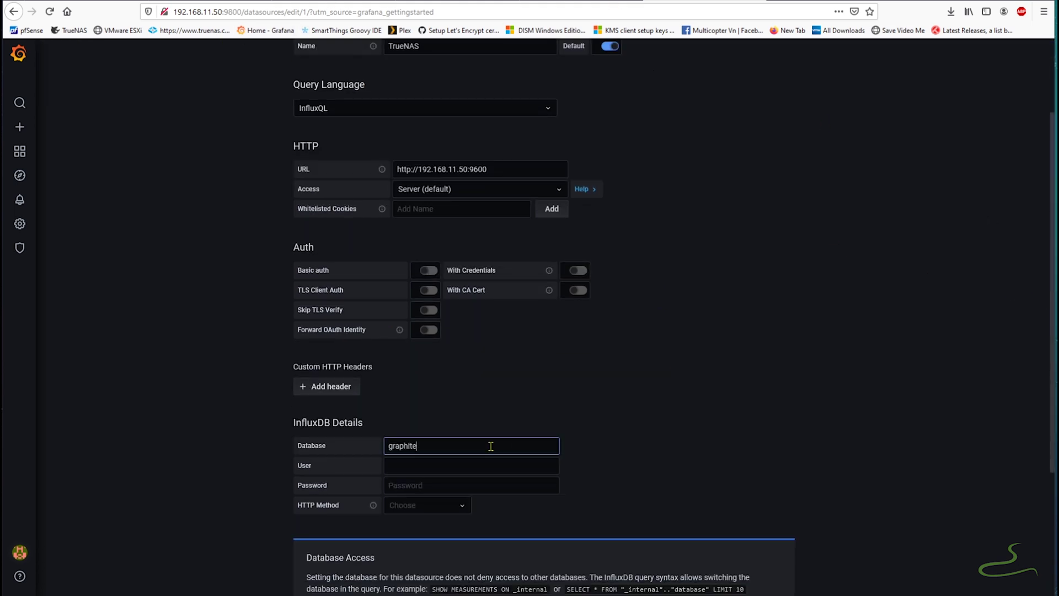
{"action": "left_click", "coordinate": [476, 465]}
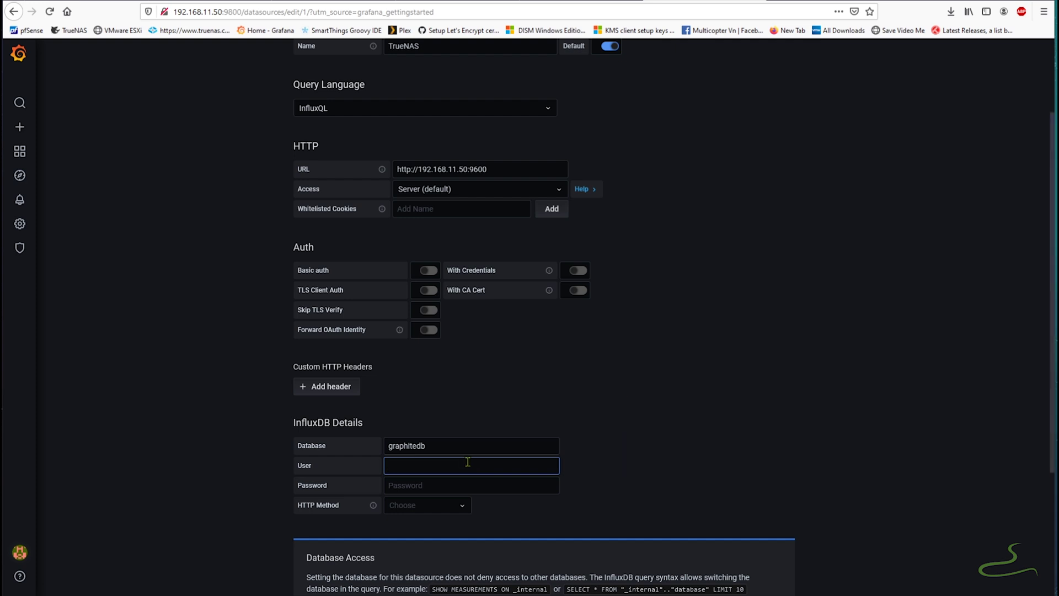
{"action": "type", "text": "influx_admin"}
{"action": "key", "text": "Tab"}
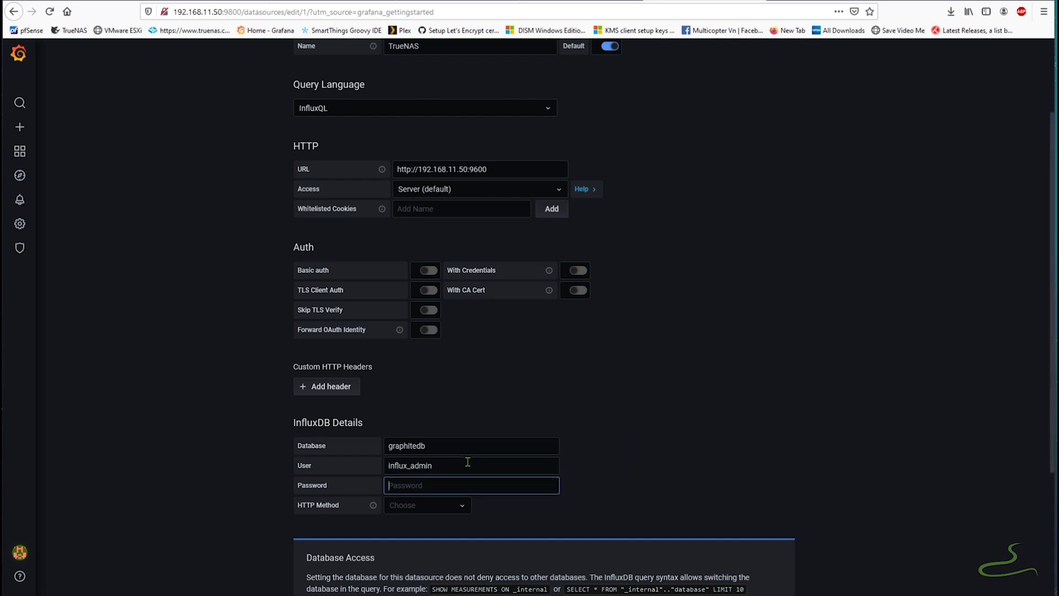
{"action": "type", "text": "admin"}
{"action": "key", "text": "BackSpace"}
{"action": "key", "text": "BackSpace"}
{"action": "key", "text": "BackSpace"}
{"action": "key", "text": "BackSpace"}
{"action": "key", "text": "Return"}
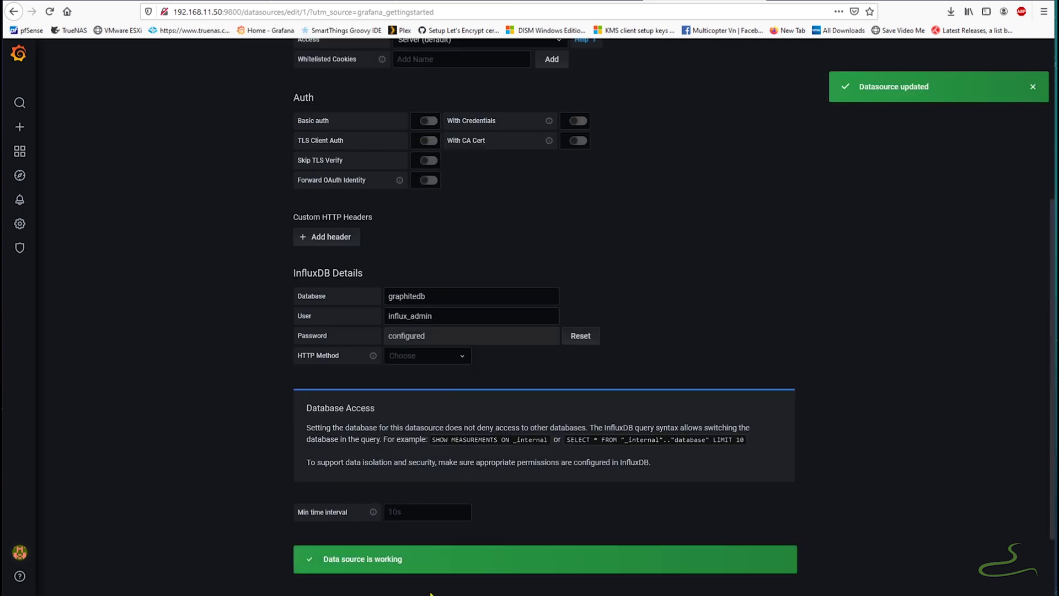
{"action": "scroll", "coordinate": [83, 221], "scroll_direction": "up", "scroll_amount": 5}
{"action": "left_click", "coordinate": [18, 53]}
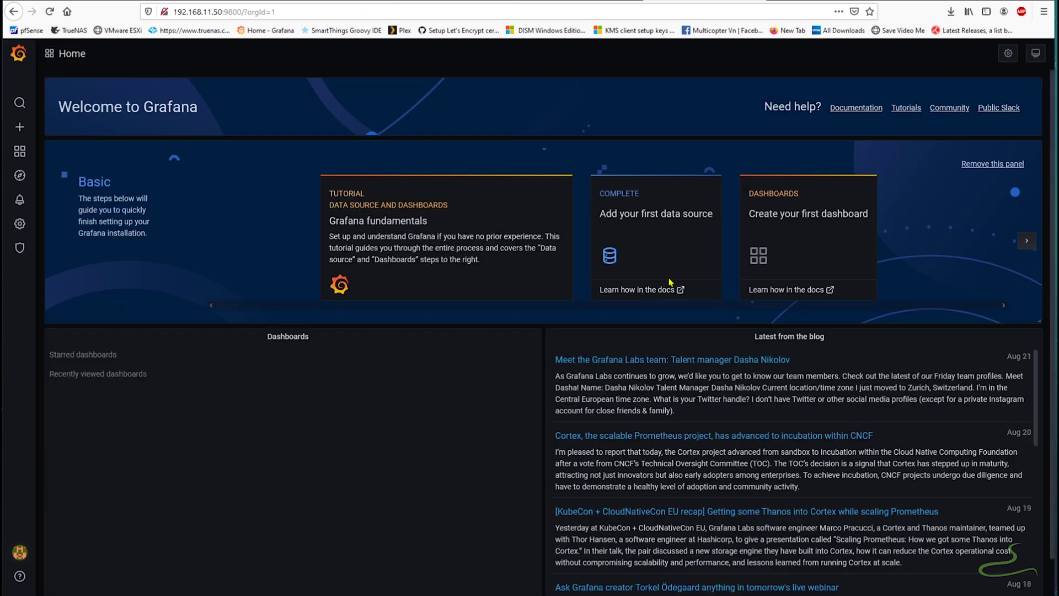
- Start a new Grafana dashboard, then open the truenas-influxdb-grafana repository on GitHub
{"action": "left_click", "coordinate": [789, 246]}
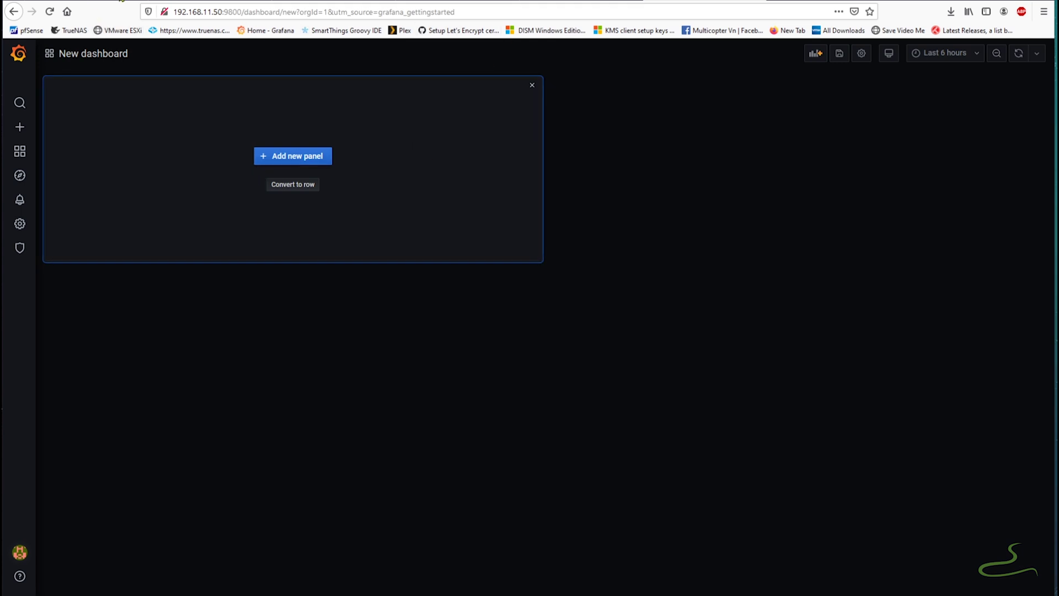
{"action": "left_click", "coordinate": [165, 1]}
{"action": "scroll", "coordinate": [380, 250], "scroll_direction": "up", "scroll_amount": 20}
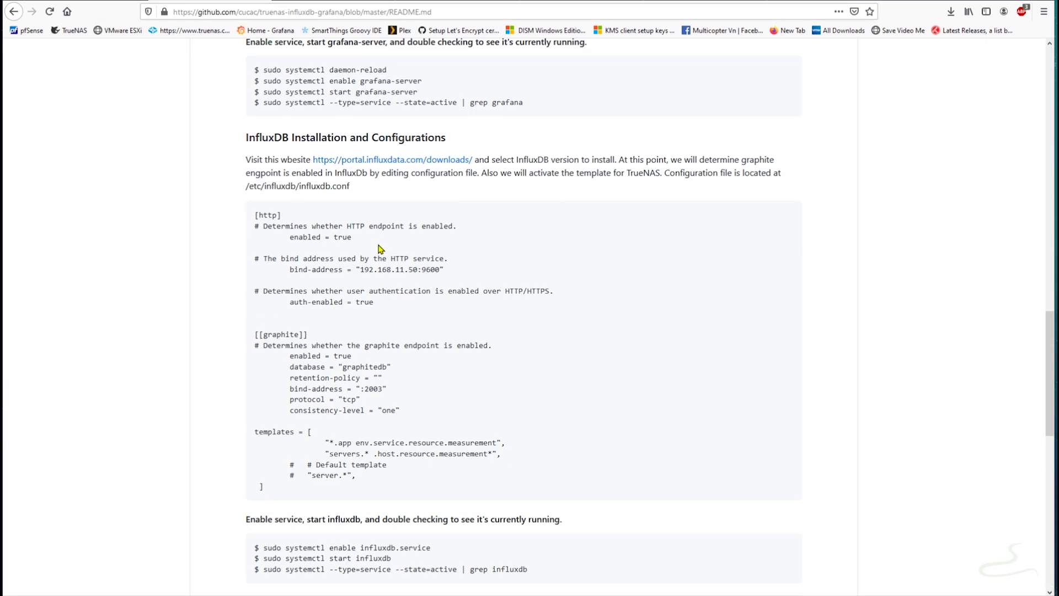
{"action": "scroll", "coordinate": [380, 250], "scroll_direction": "up", "scroll_amount": 5}
{"action": "scroll", "coordinate": [378, 253], "scroll_direction": "down", "scroll_amount": 3}
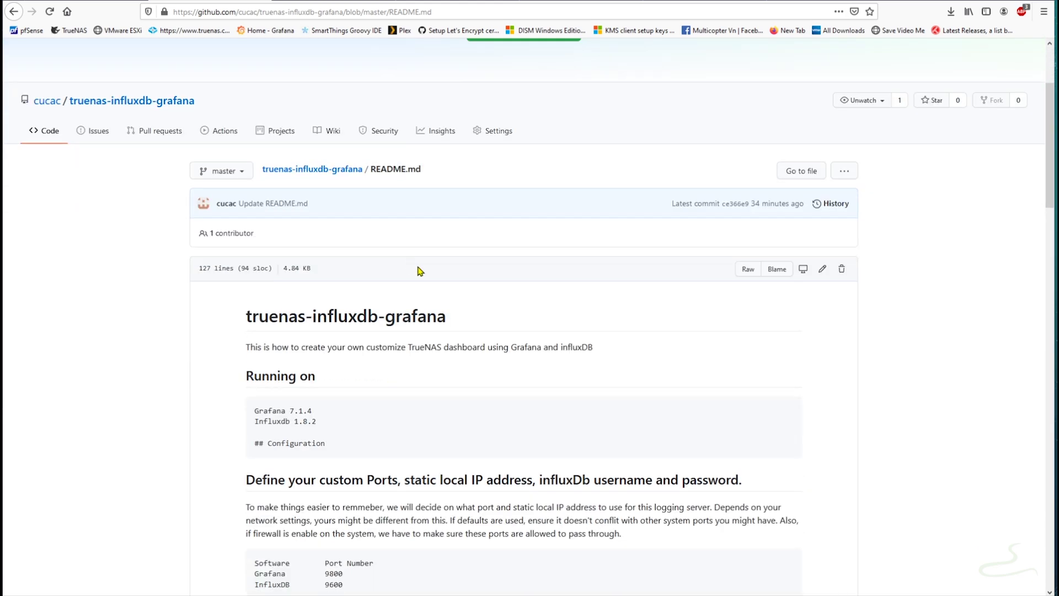
{"action": "scroll", "coordinate": [285, 293], "scroll_direction": "up", "scroll_amount": 3}
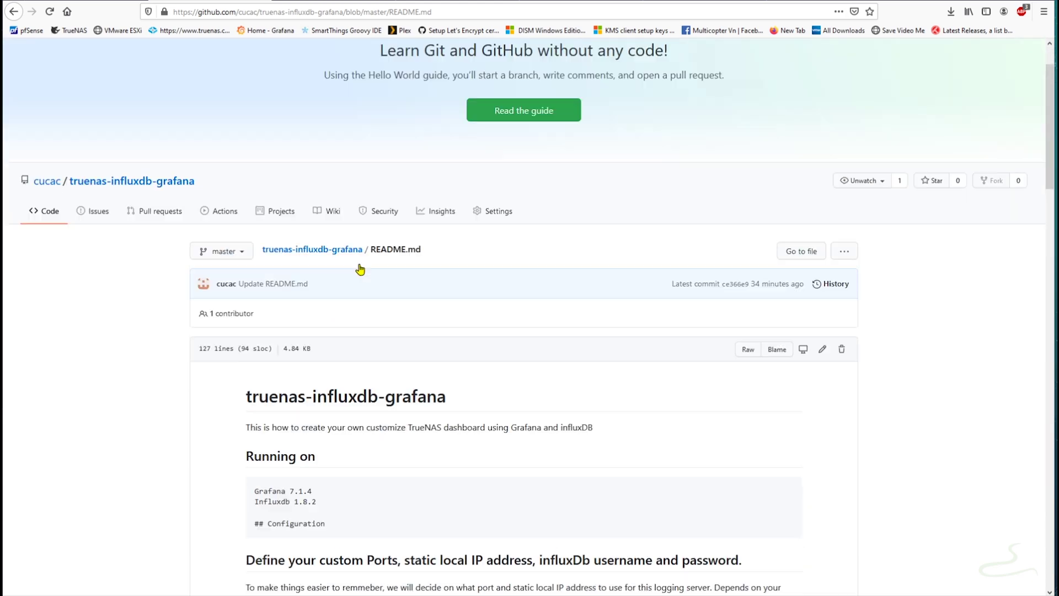
{"action": "left_click", "coordinate": [314, 282]}
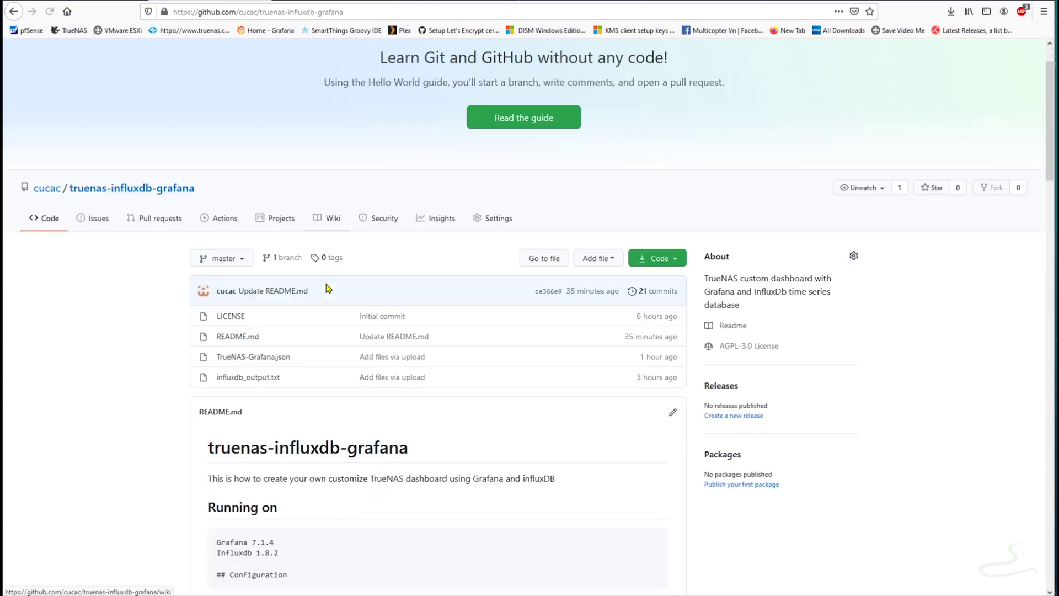
- Open TrueNAS-Grafana.json as raw text and copy the entire JSON
{"action": "scroll", "coordinate": [254, 262], "scroll_direction": "down", "scroll_amount": 3}
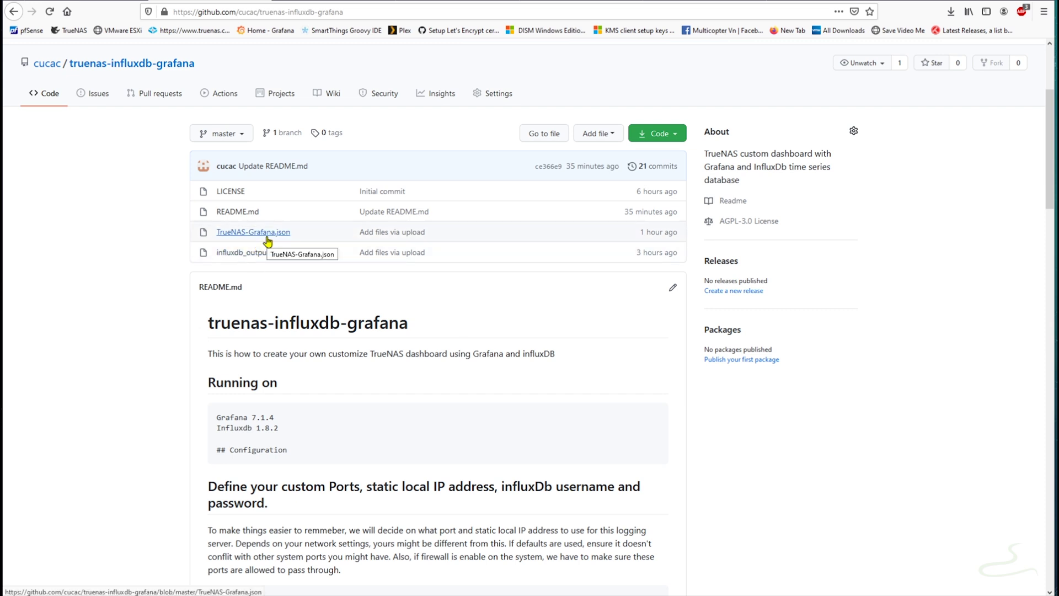
{"action": "left_click", "coordinate": [267, 237]}
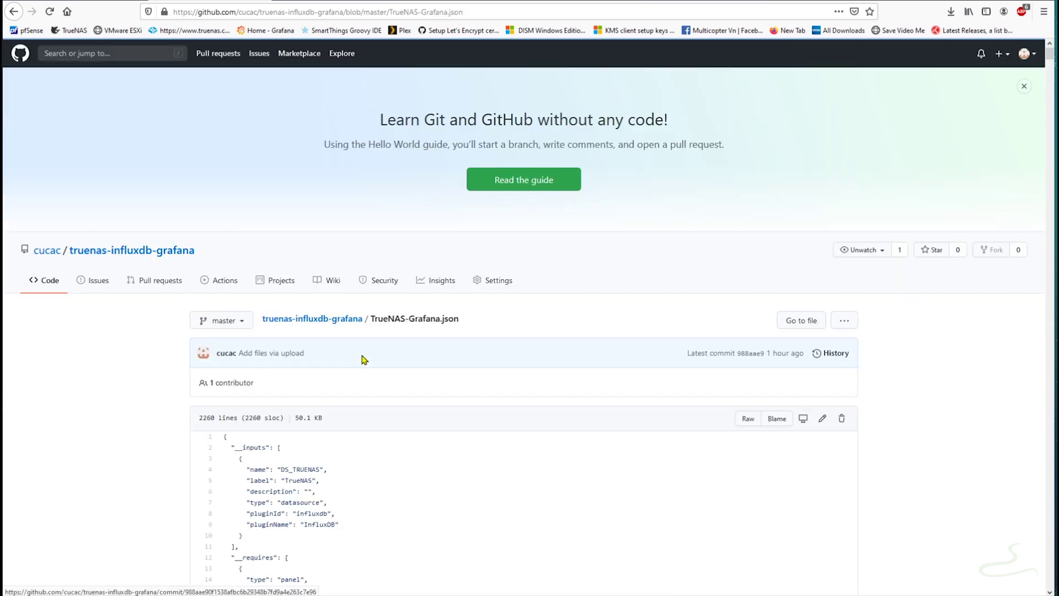
{"action": "scroll", "coordinate": [399, 329], "scroll_direction": "down", "scroll_amount": 5}
{"action": "scroll", "coordinate": [633, 267], "scroll_direction": "up", "scroll_amount": 2}
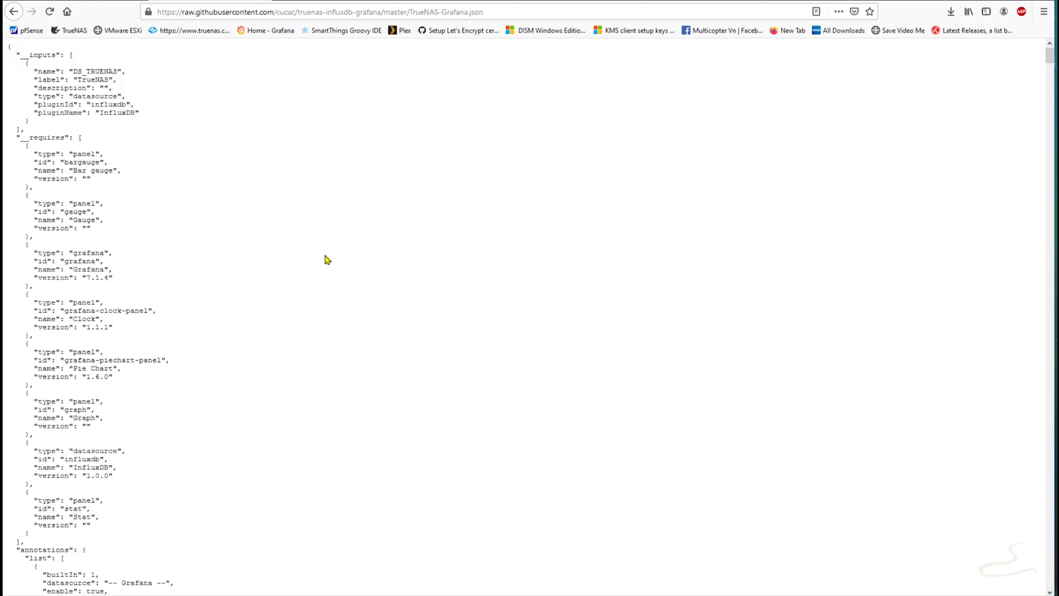
{"action": "key", "text": "ctrl+a"}
{"action": "right_click", "coordinate": [83, 220]}
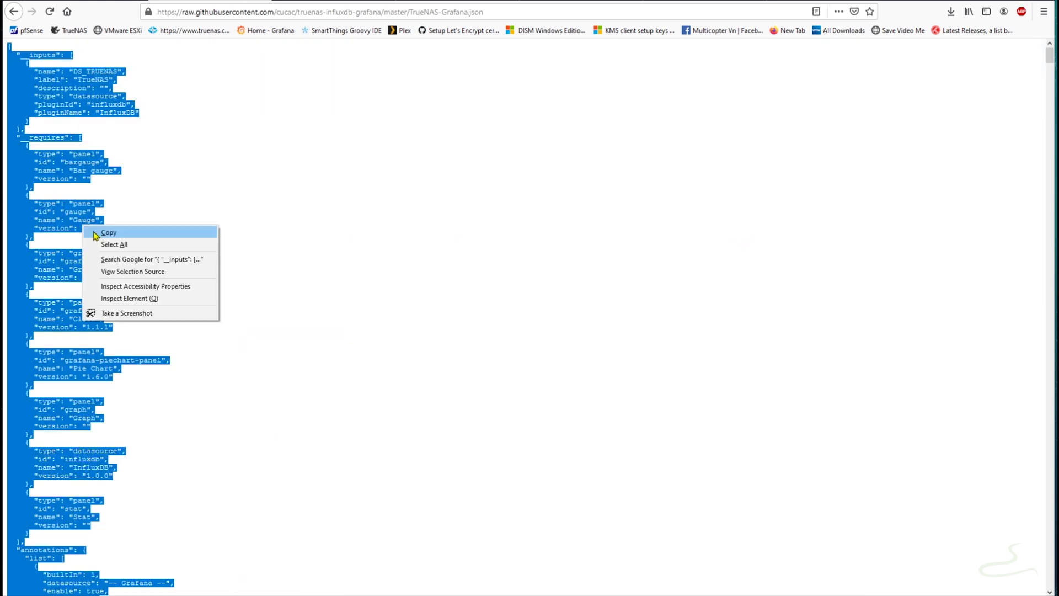
{"action": "left_click", "coordinate": [97, 231]}
{"action": "left_click", "coordinate": [689, 1]}
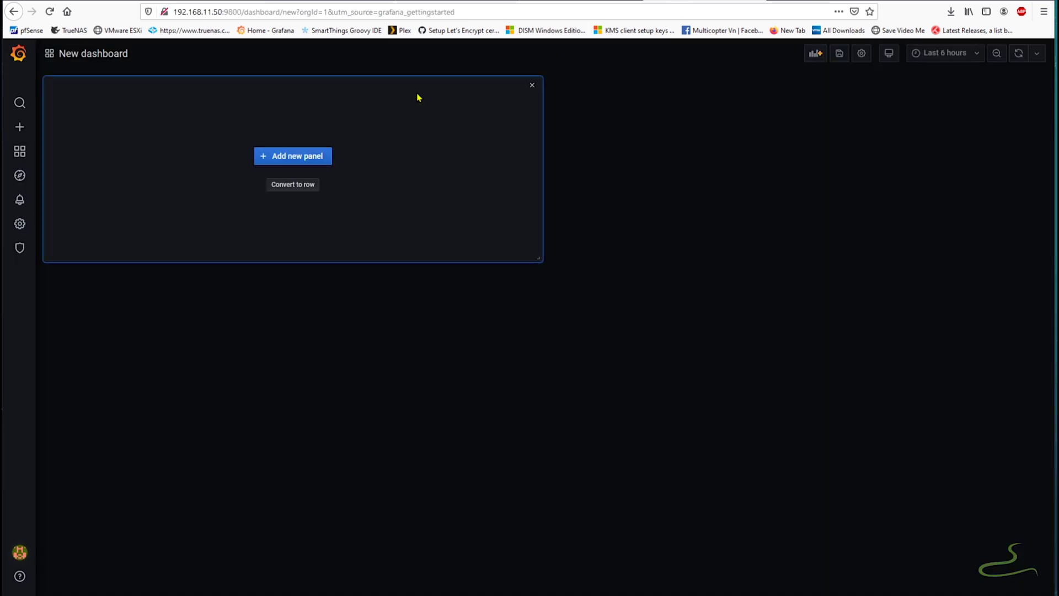
- Import the pasted TrueNAS-Grafana.json dashboard via Dashboards > Manage > Import, bound to the TrueNAS data source
{"action": "left_click", "coordinate": [19, 151]}
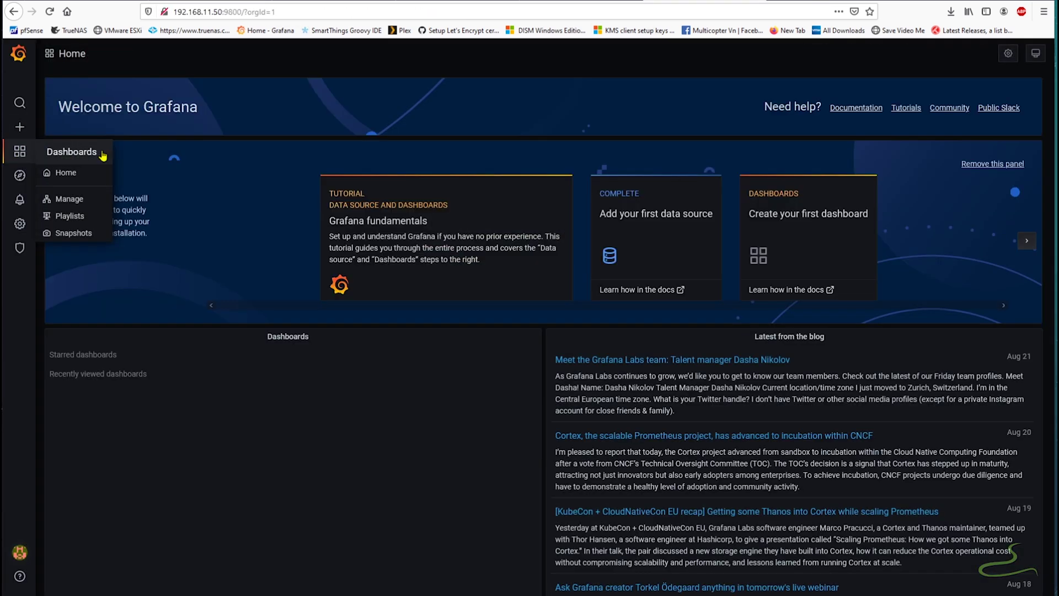
{"action": "left_click", "coordinate": [84, 202]}
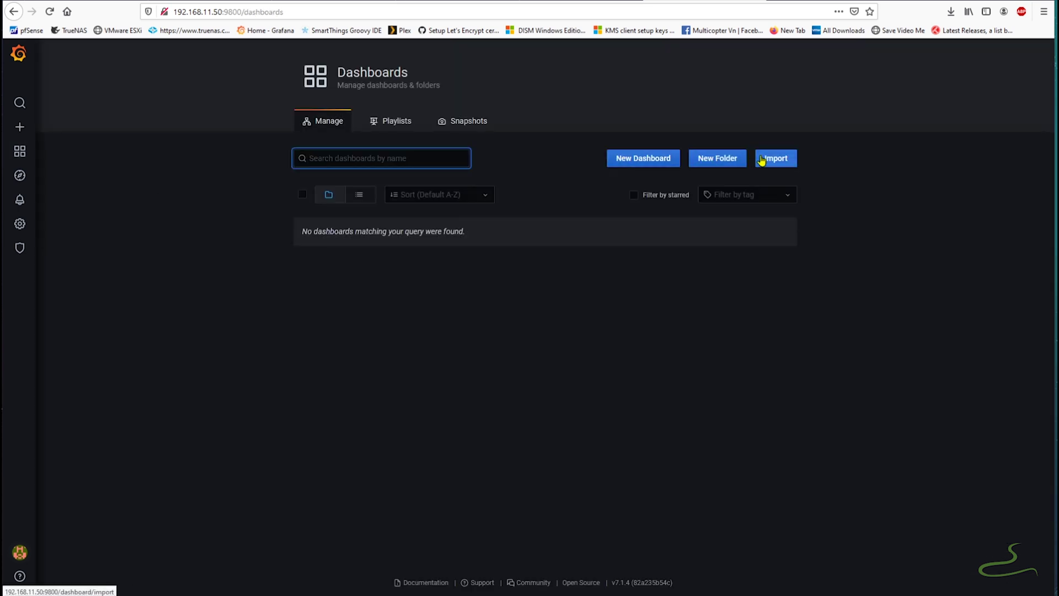
{"action": "left_click", "coordinate": [776, 161]}
{"action": "left_click", "coordinate": [350, 279]}
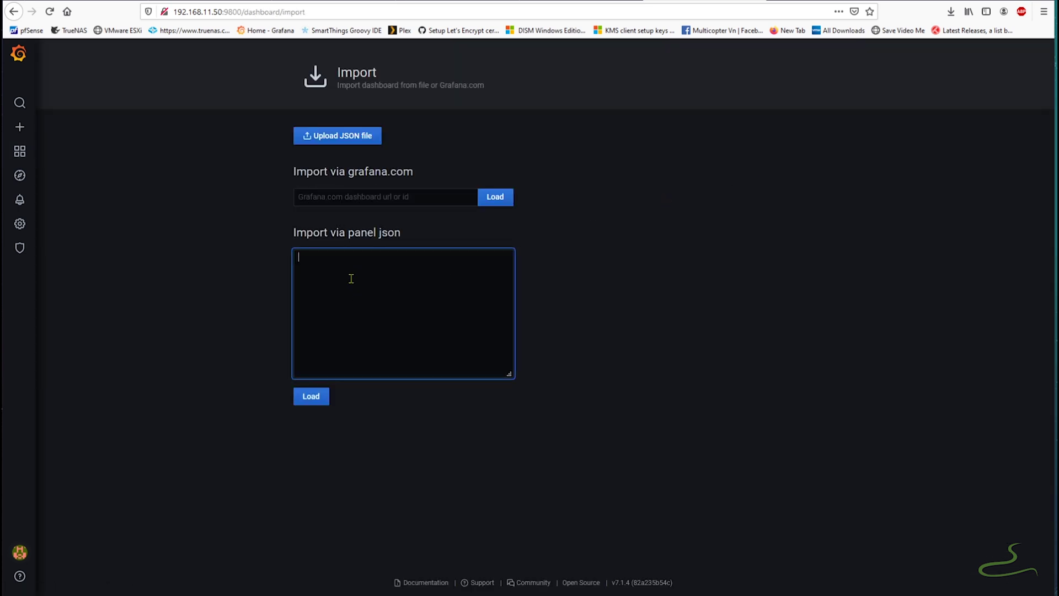
{"action": "right_click", "coordinate": [351, 279]}
{"action": "left_click", "coordinate": [395, 328]}
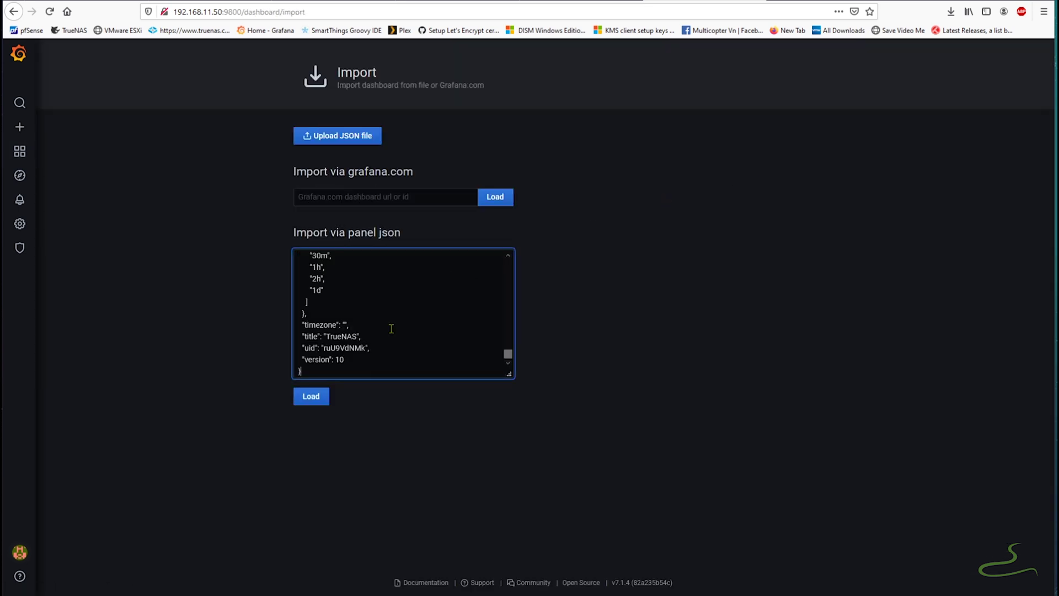
{"action": "left_click", "coordinate": [317, 401]}
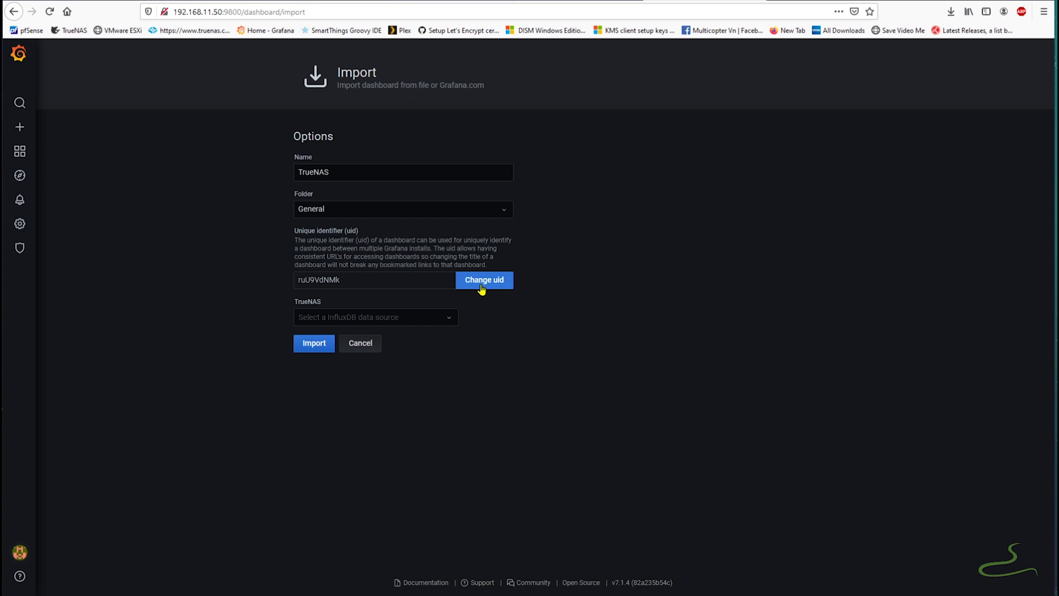
{"action": "left_click", "coordinate": [454, 319]}
{"action": "left_click", "coordinate": [361, 338]}
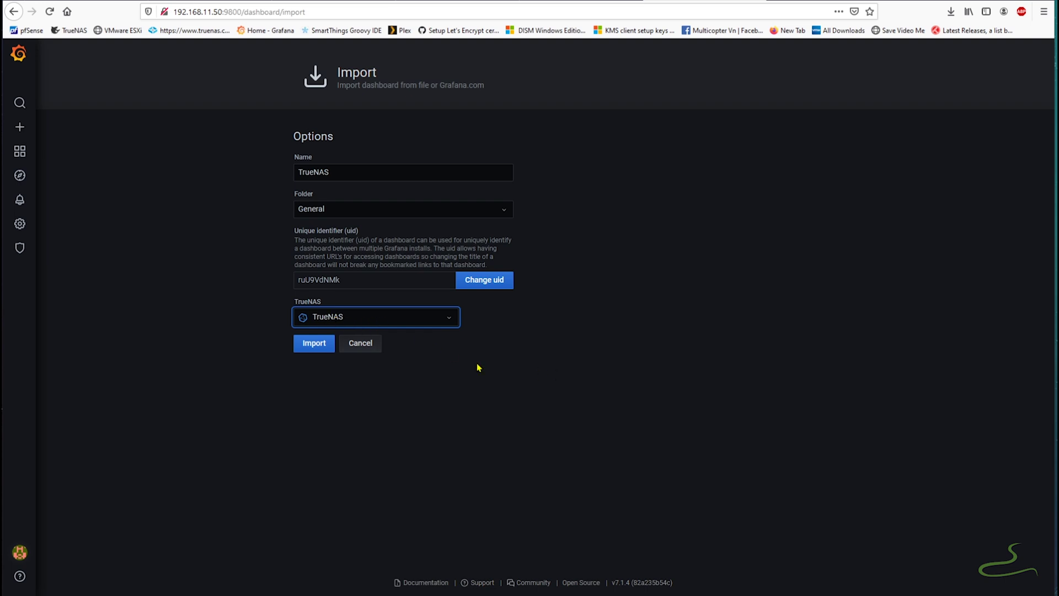
{"action": "left_click", "coordinate": [315, 347]}
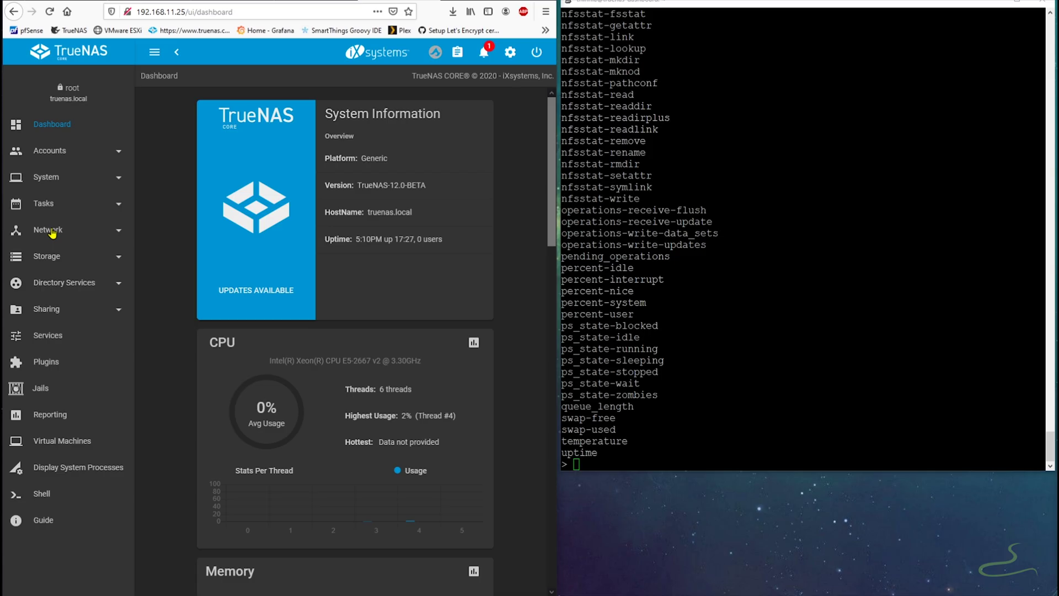
- Enable Graphite Separate Instances under System > Reporting and save
{"action": "left_click", "coordinate": [50, 178]}
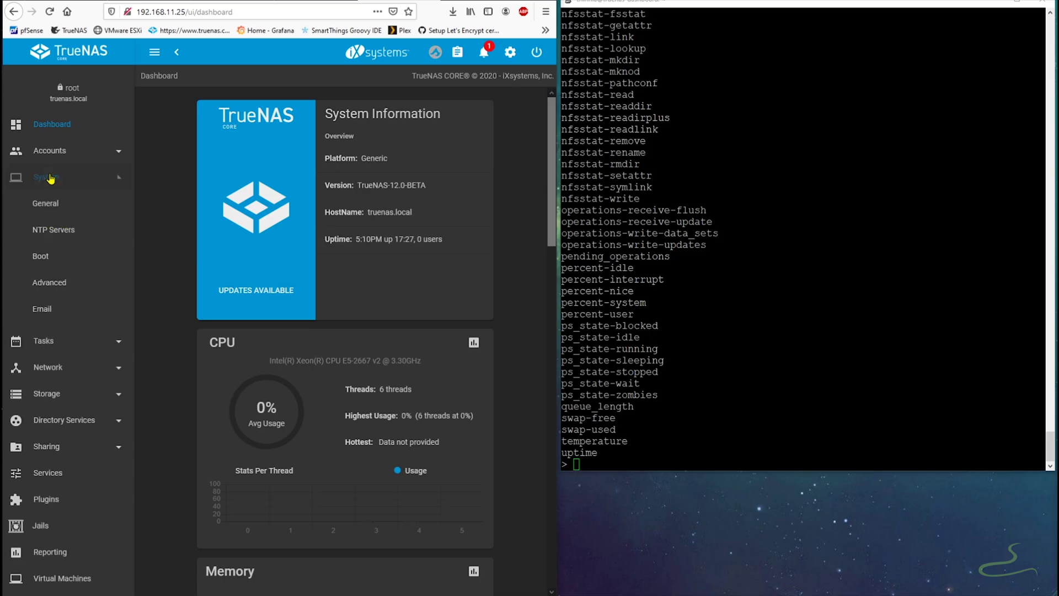
{"action": "left_click", "coordinate": [62, 360]}
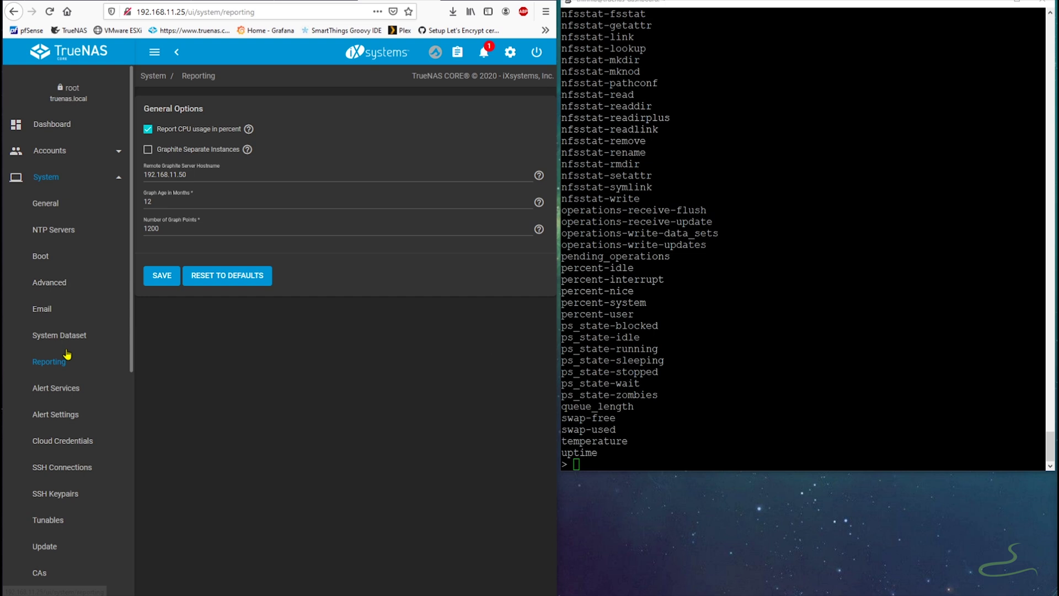
{"action": "left_click", "coordinate": [191, 150]}
{"action": "left_click", "coordinate": [166, 280]}
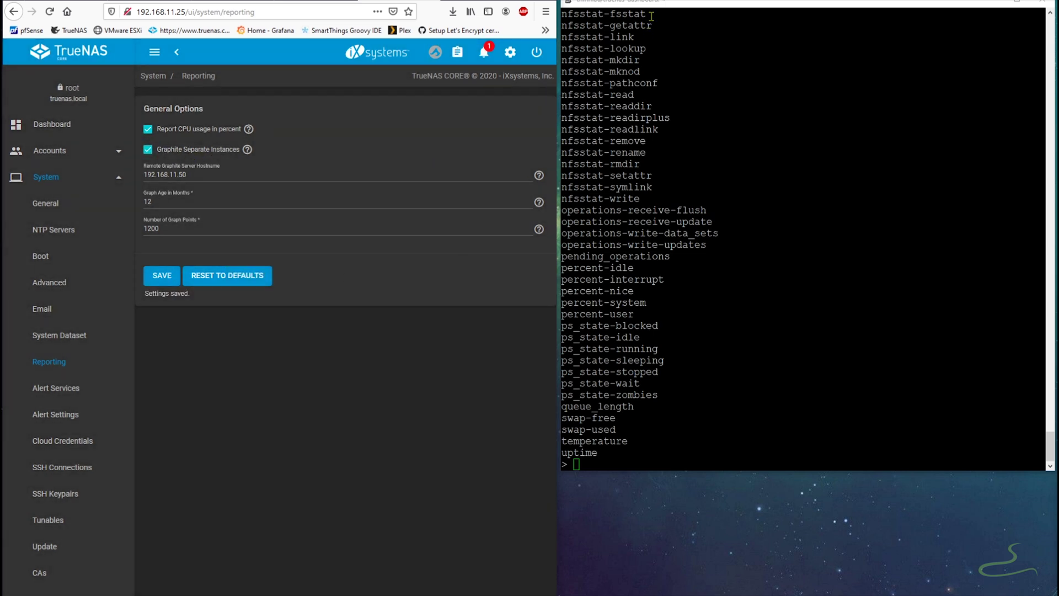
{"action": "left_click", "coordinate": [704, 11]}
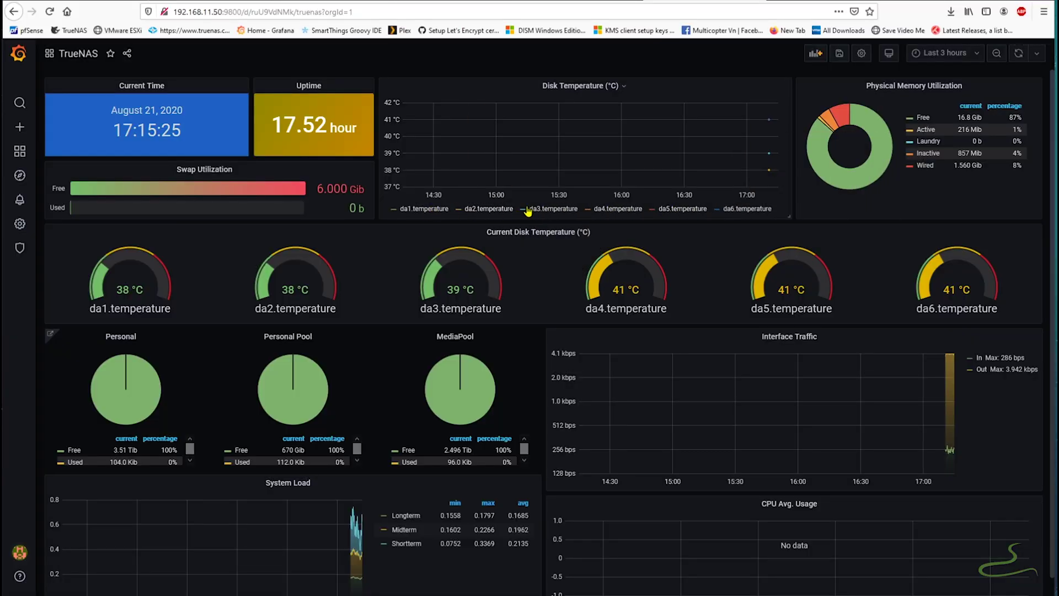
{"action": "left_click", "coordinate": [624, 86]}
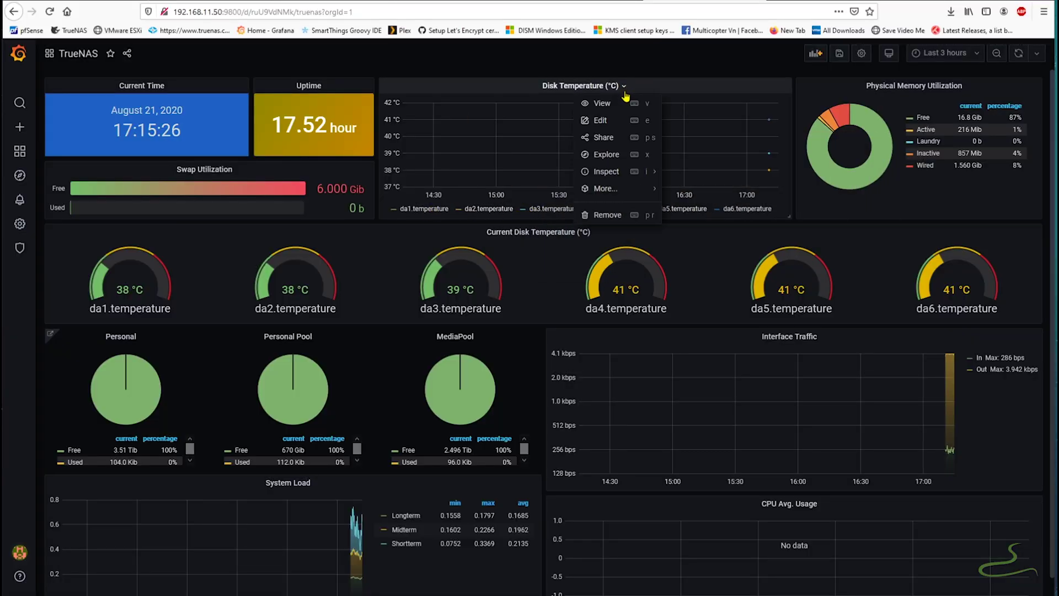
{"action": "left_click", "coordinate": [613, 122]}
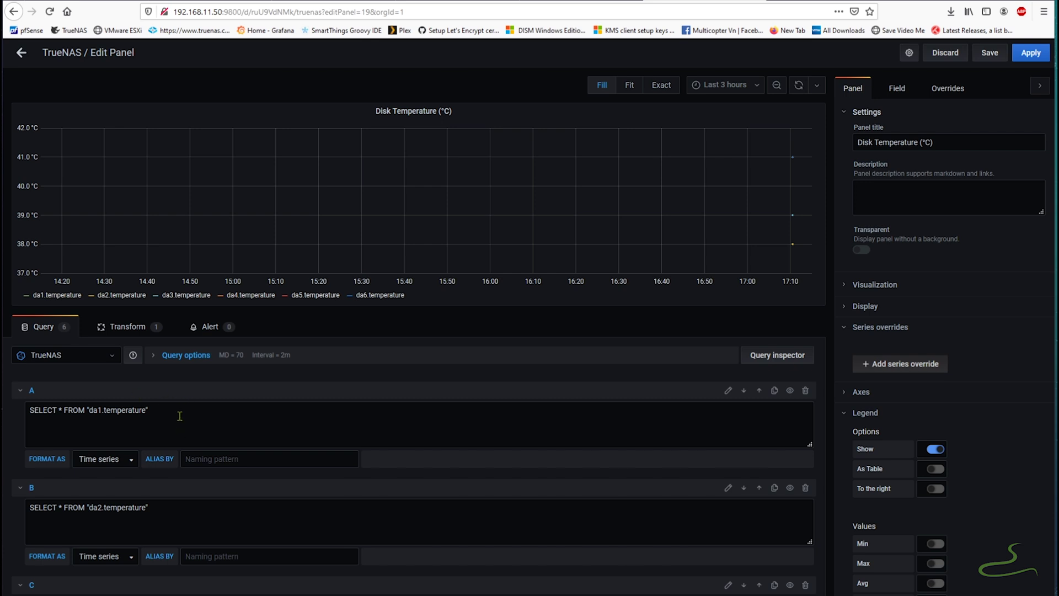
{"action": "left_click", "coordinate": [20, 53]}
{"action": "scroll", "coordinate": [689, 386], "scroll_direction": "down", "scroll_amount": 1}
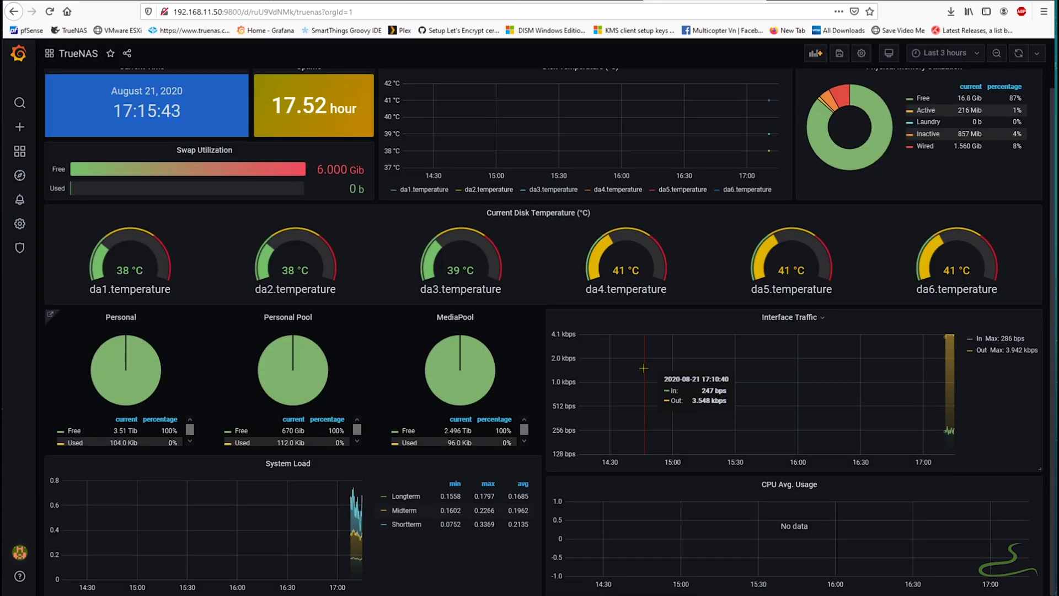
{"action": "scroll", "coordinate": [533, 431], "scroll_direction": "down", "scroll_amount": 1}
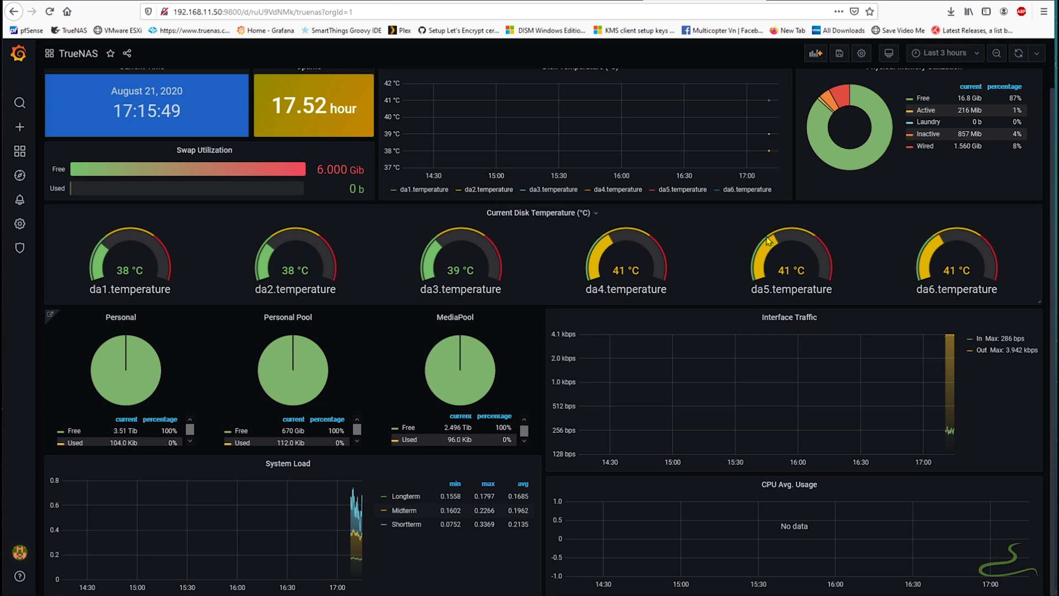
{"action": "scroll", "coordinate": [732, 245], "scroll_direction": "up", "scroll_amount": 1}
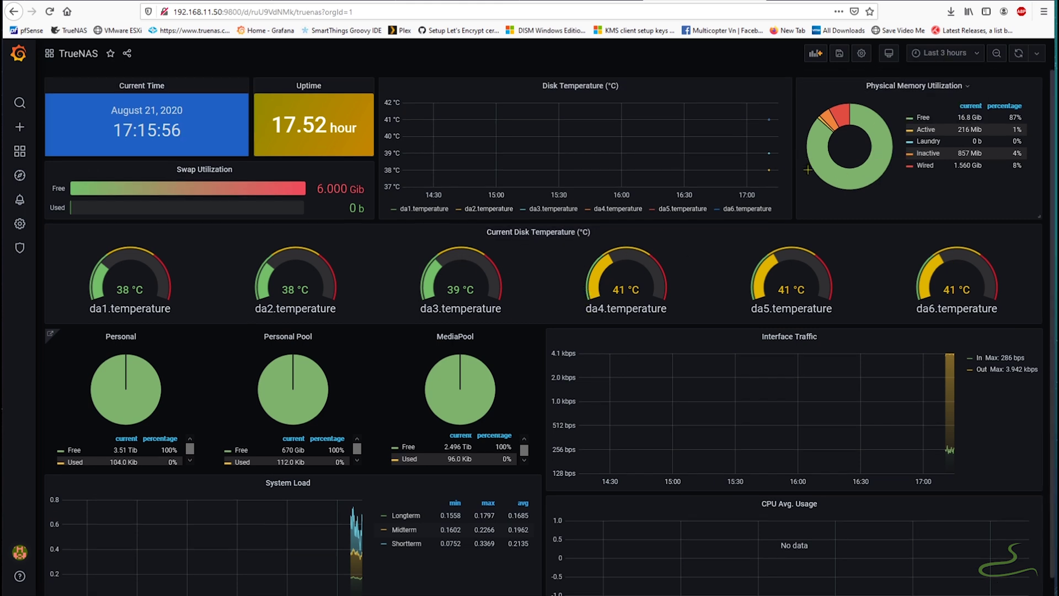
{"action": "scroll", "coordinate": [673, 226], "scroll_direction": "down", "scroll_amount": 1}
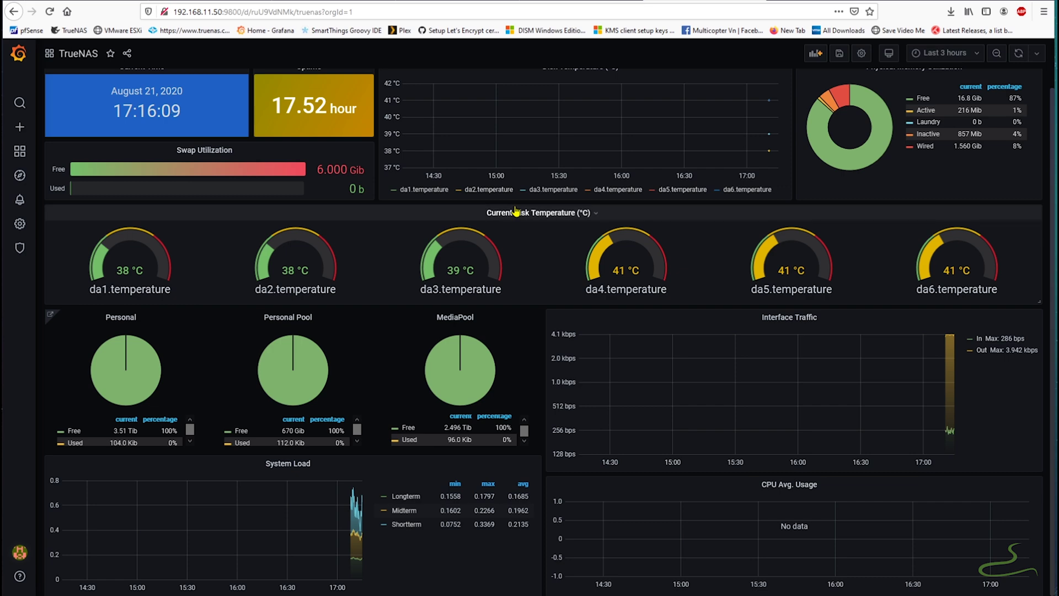
{"action": "scroll", "coordinate": [614, 207], "scroll_direction": "up", "scroll_amount": 1}
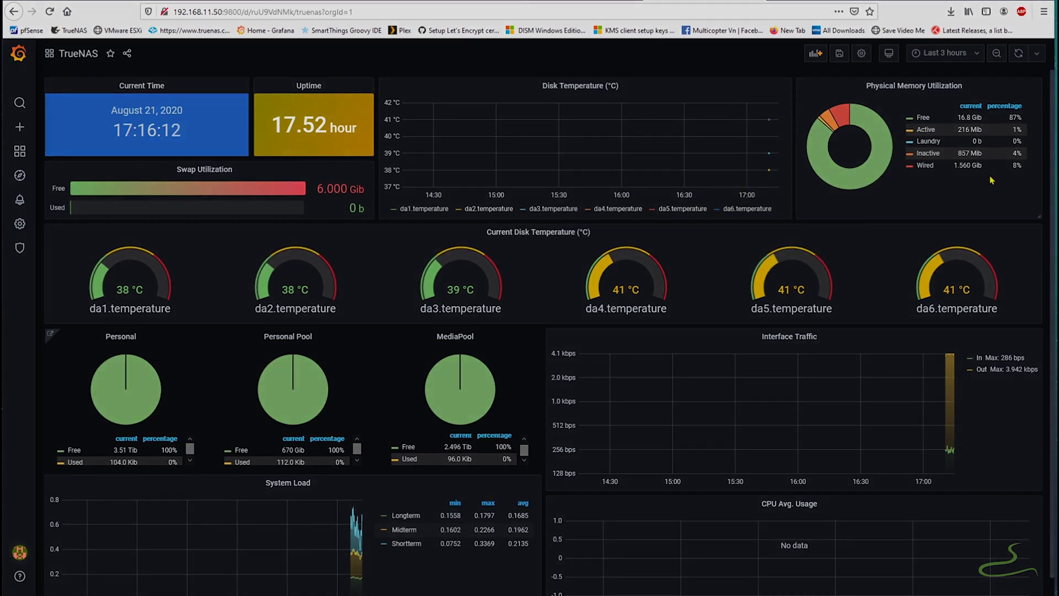